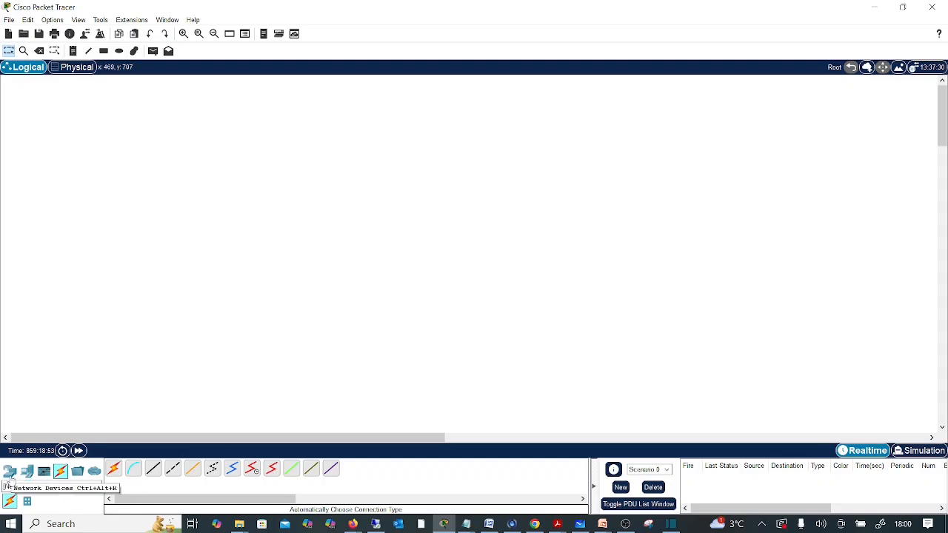
Step: Place a PC in the logical workspace and a 2960 switch to its right
left_click(9, 475)
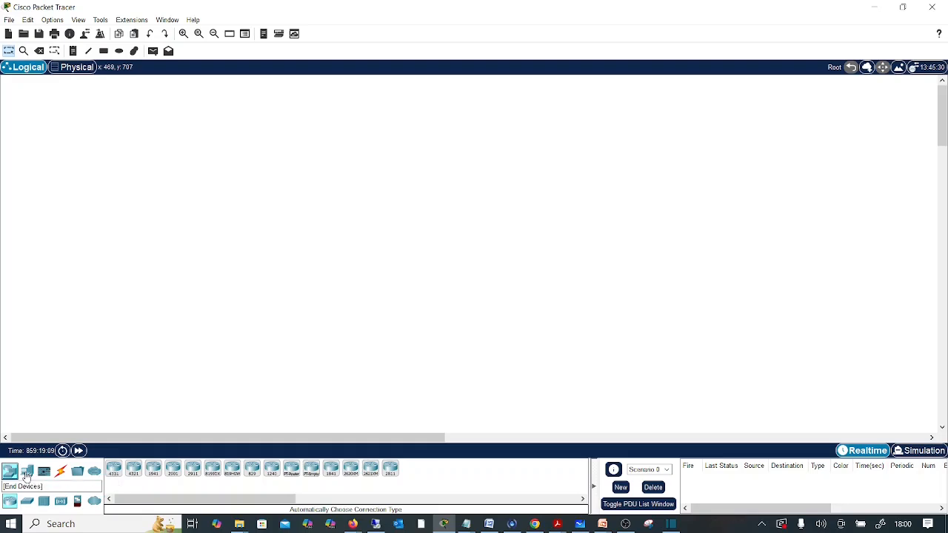
left_click_drag(27, 474, 160, 240)
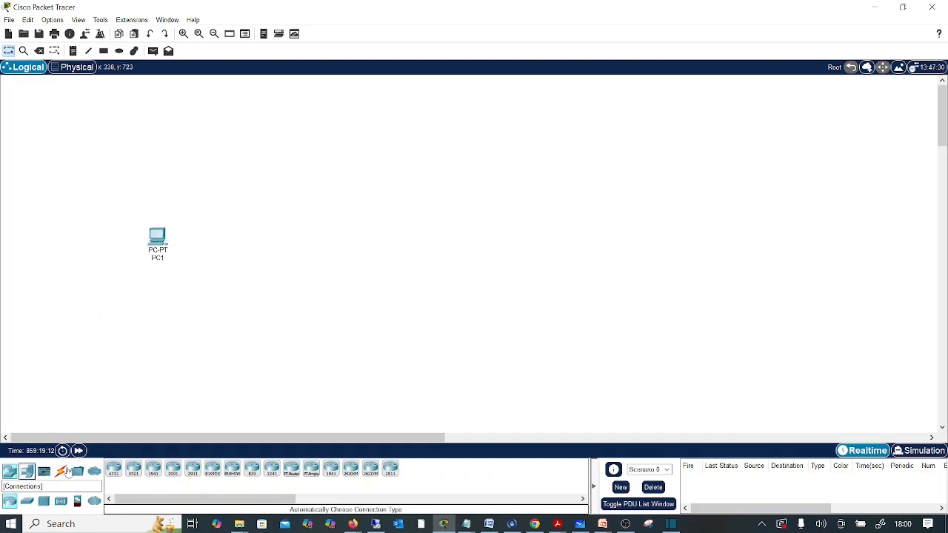
left_click(26, 500)
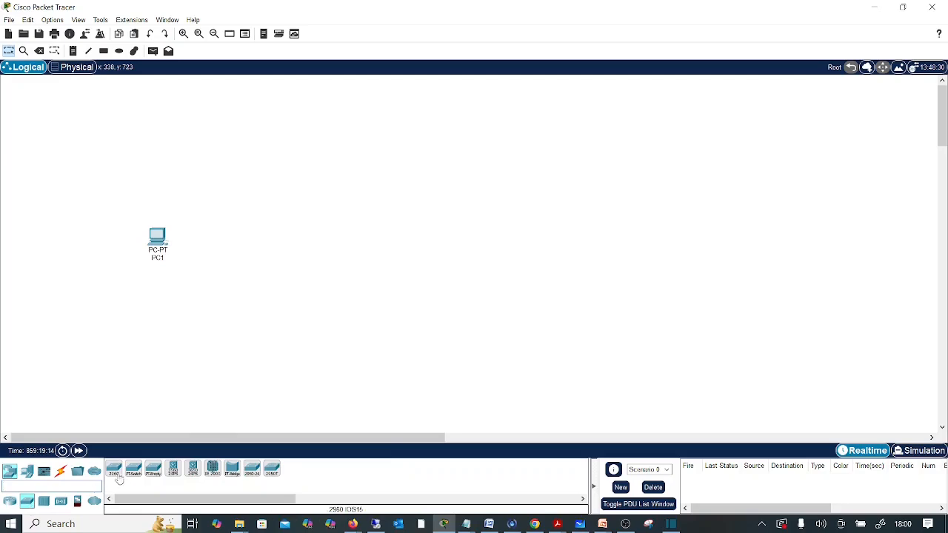
left_click_drag(122, 478, 296, 254)
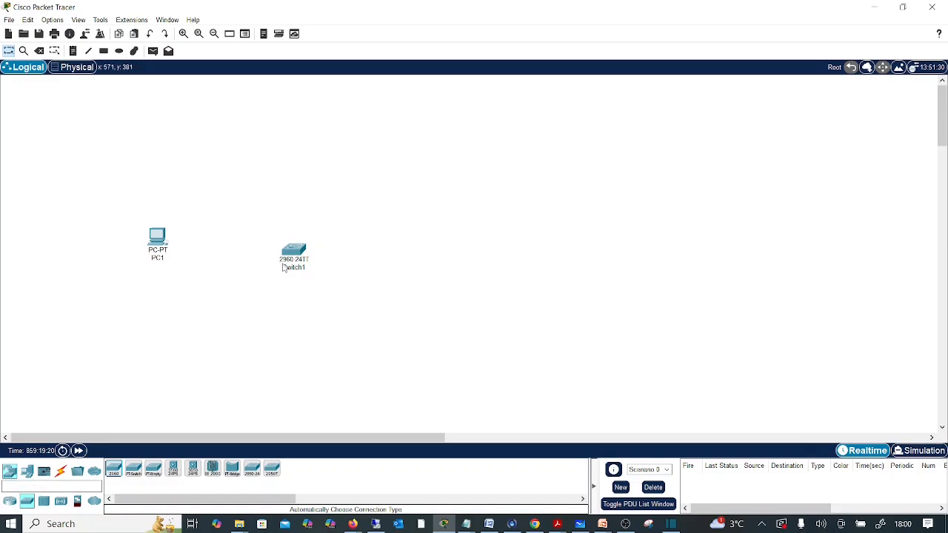
left_click_drag(291, 257, 288, 249)
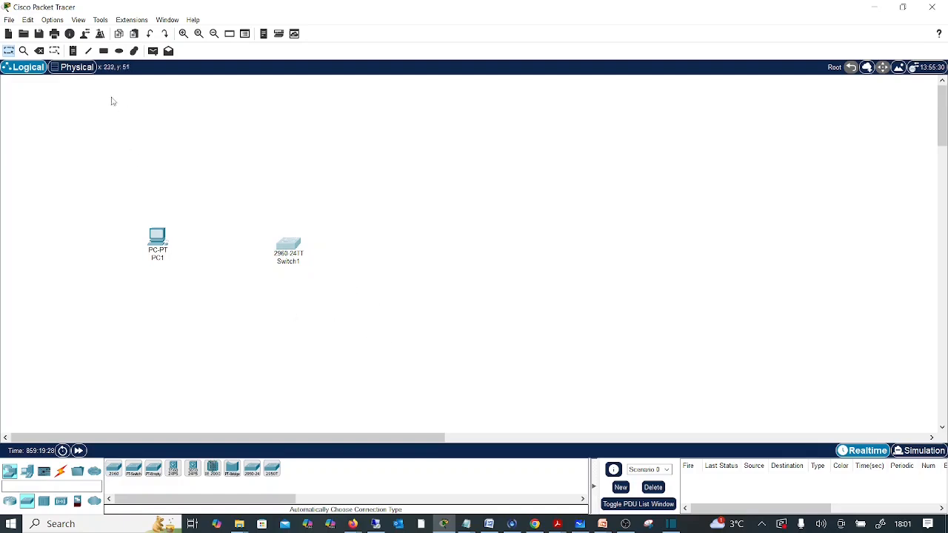
Step: Draw a large unfilled ellipse with a black outline around the PC and the switch
left_click(119, 51)
left_click_drag(64, 94, 444, 362)
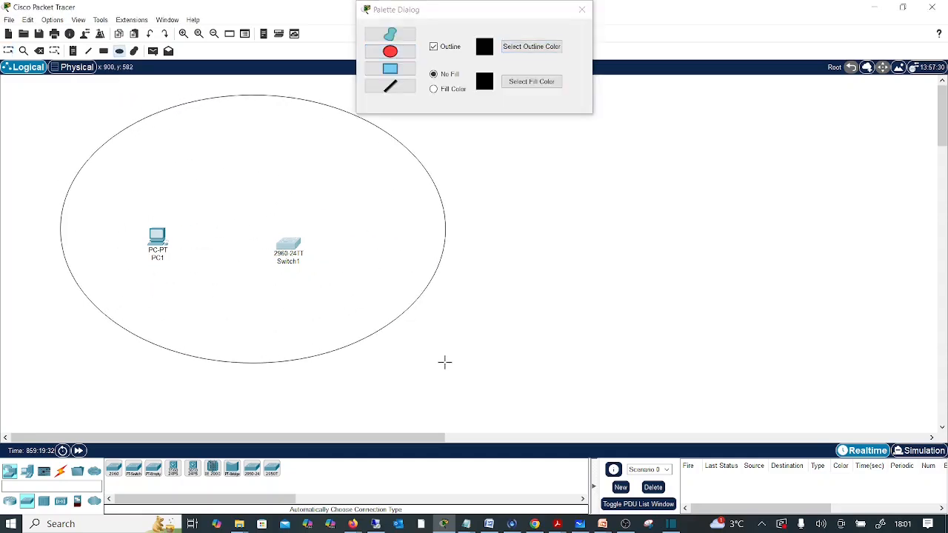
key("Escape")
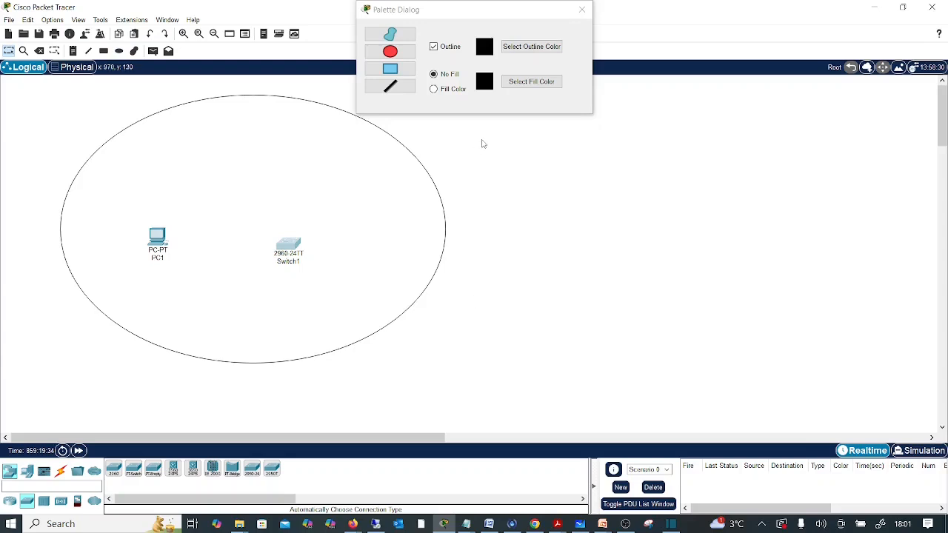
left_click(581, 11)
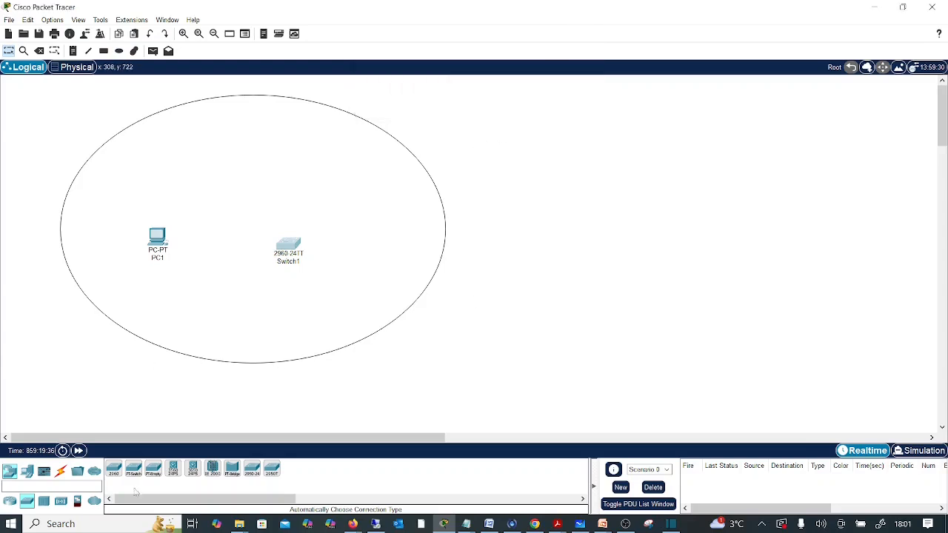
Step: Add two more PCs inside the ellipse, one below and one above the first PC, and nudge the switch slightly up and left
left_click_drag(26, 471, 219, 326)
left_click_drag(26, 472, 216, 157)
left_click_drag(296, 253, 289, 241)
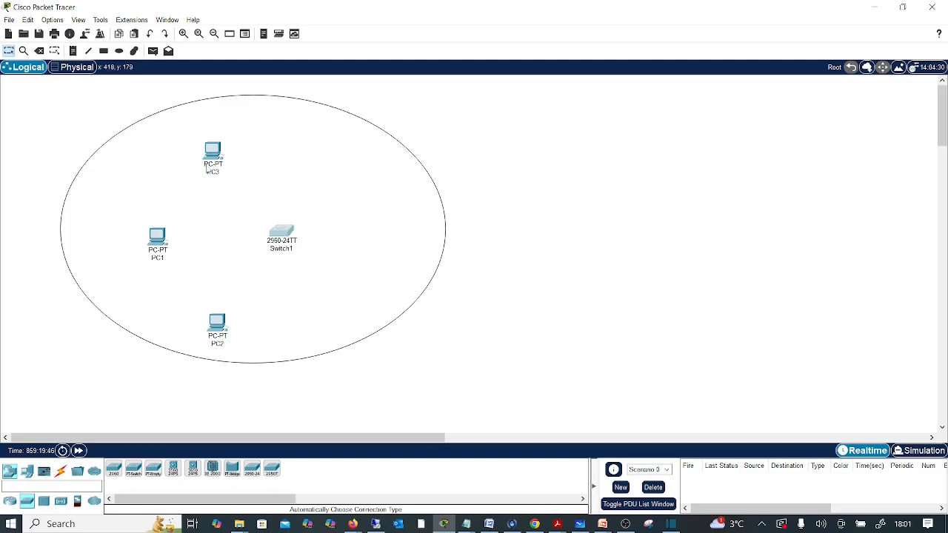
left_click(286, 318)
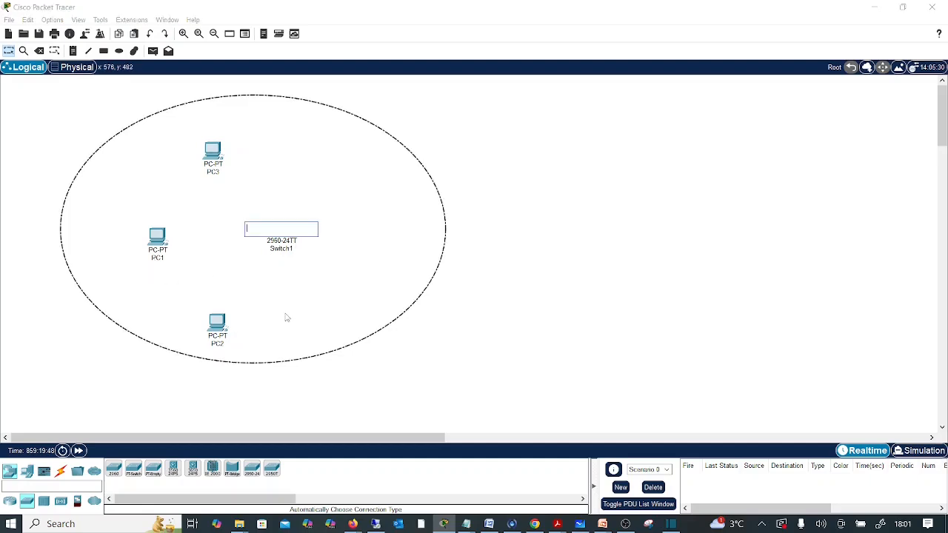
Step: Connect PC3, PC1 and PC2 to the switch, in that order, using automatically chosen cables
left_click(61, 471)
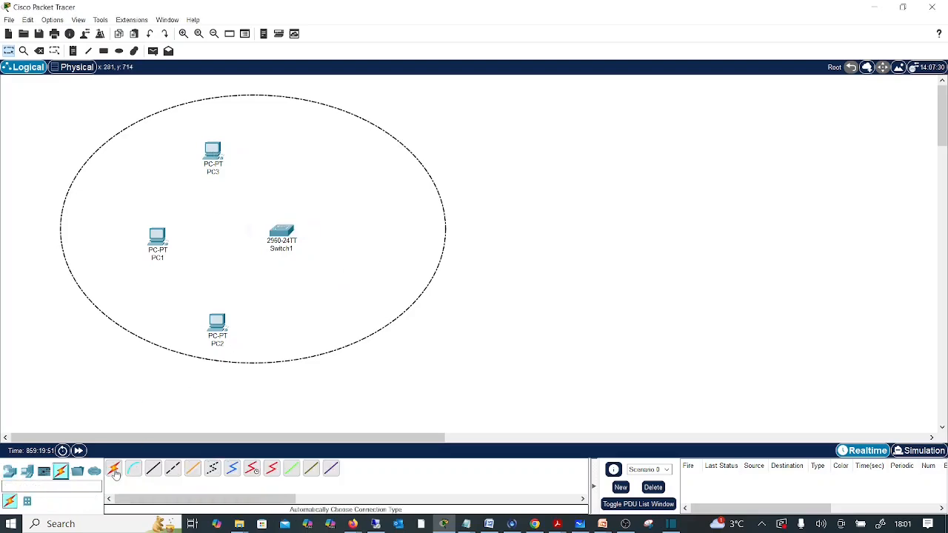
left_click(114, 471)
left_click(214, 154)
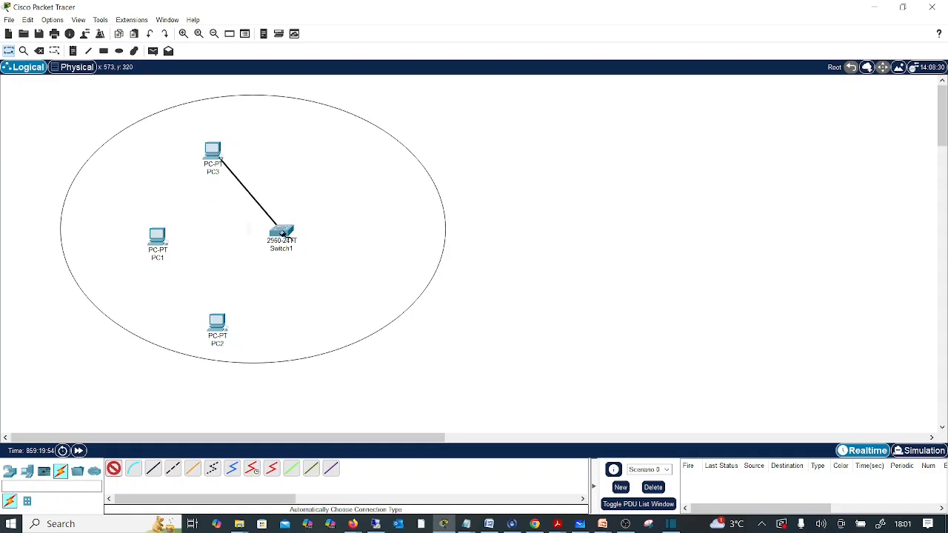
left_click(282, 234)
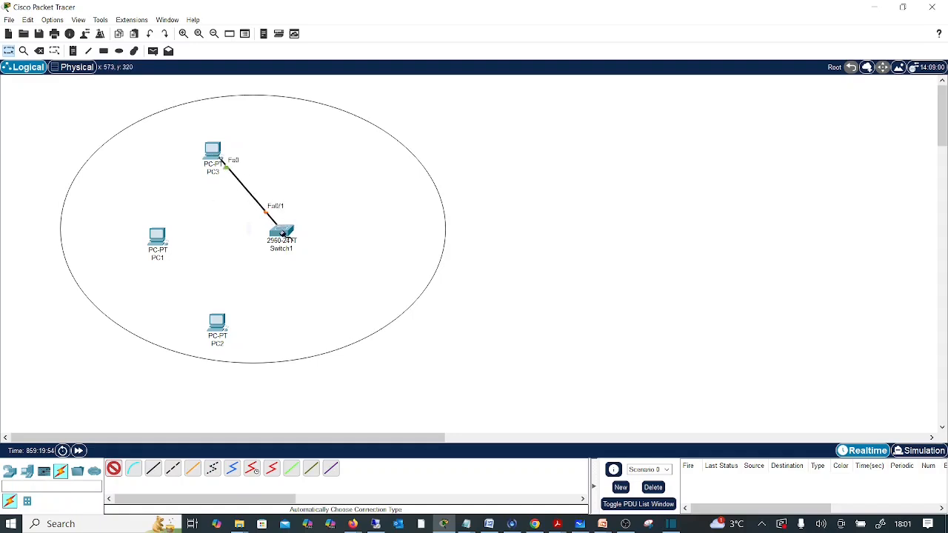
left_click(165, 244)
left_click(279, 234)
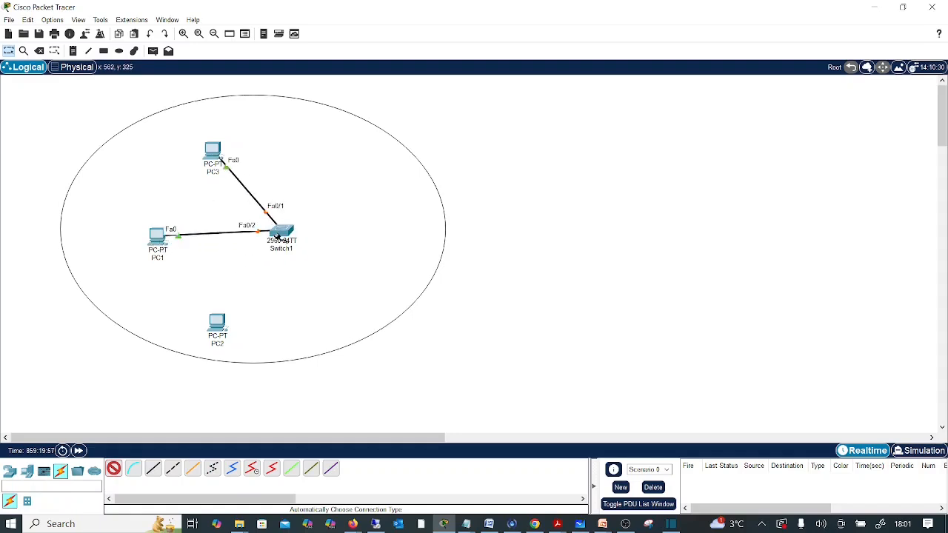
left_click(219, 326)
left_click(282, 234)
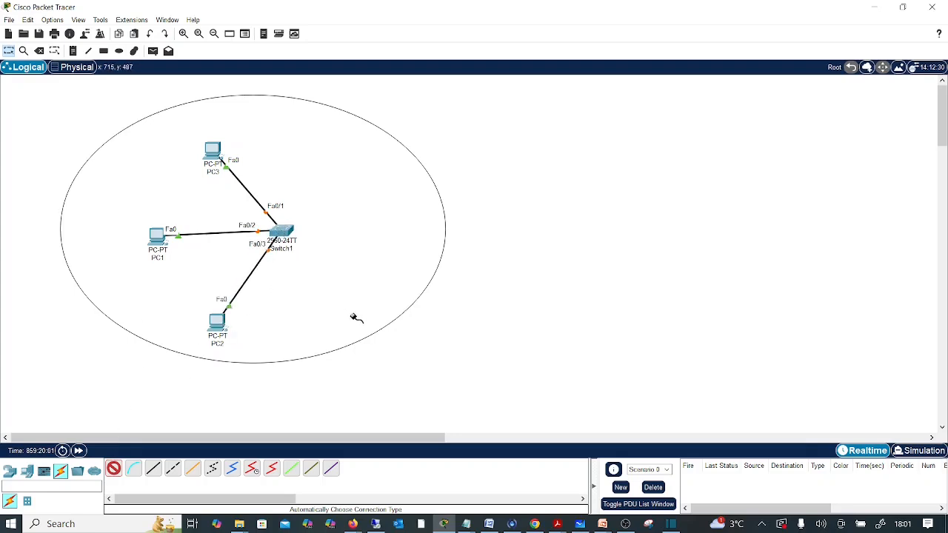
key("Escape")
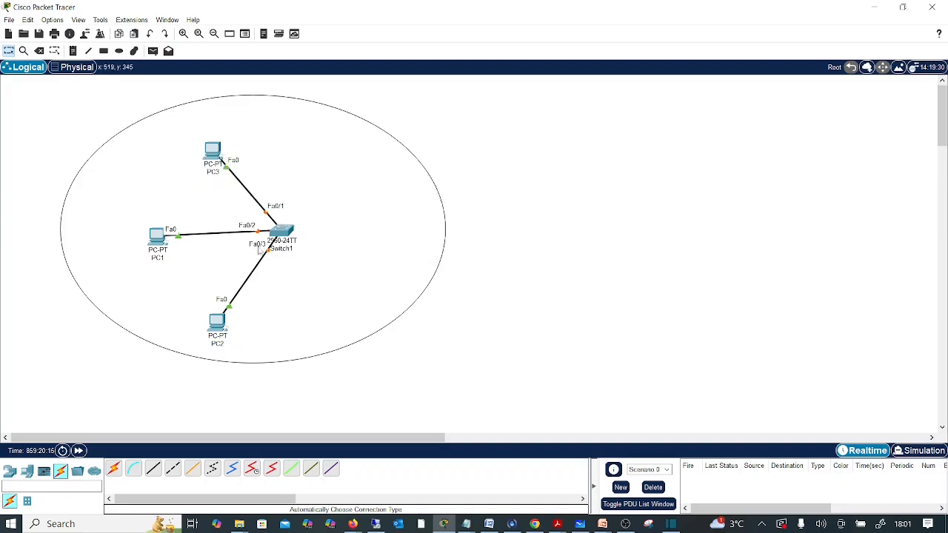
Step: Add the network address note 192.168.10.0/24 above PC3, inside the ellipse
left_click(262, 34)
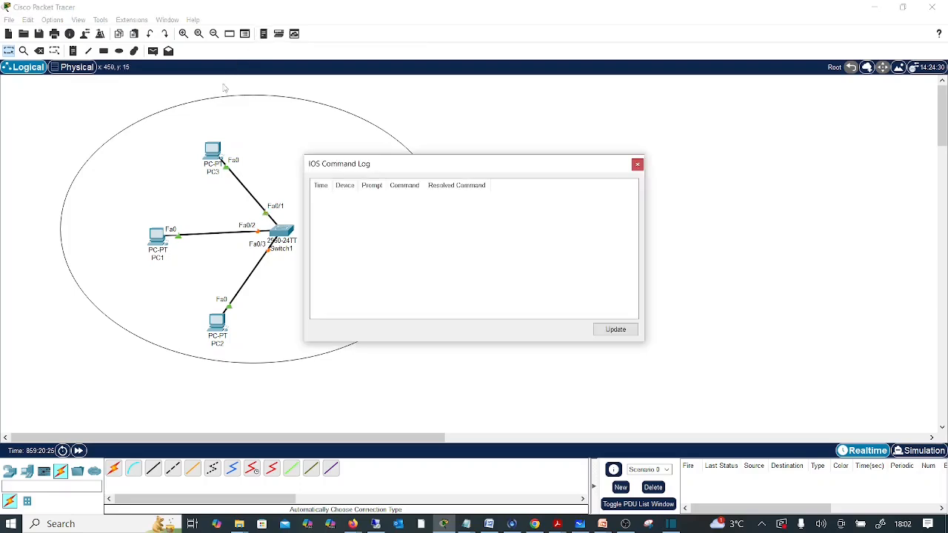
left_click(637, 165)
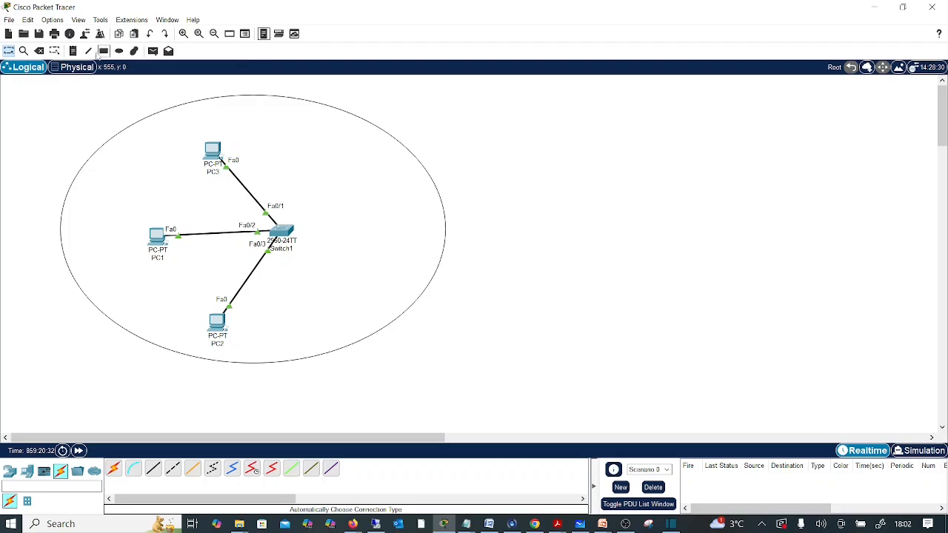
left_click(72, 50)
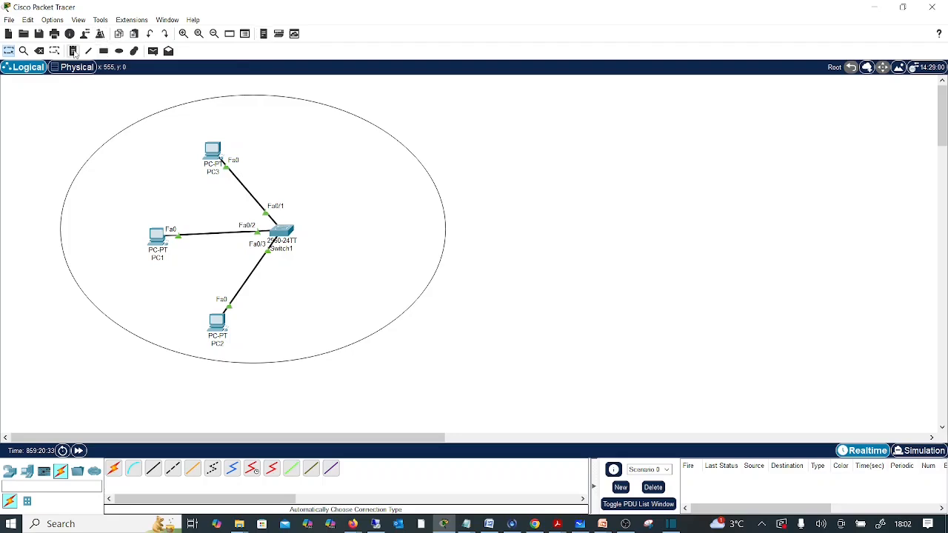
left_click(186, 115)
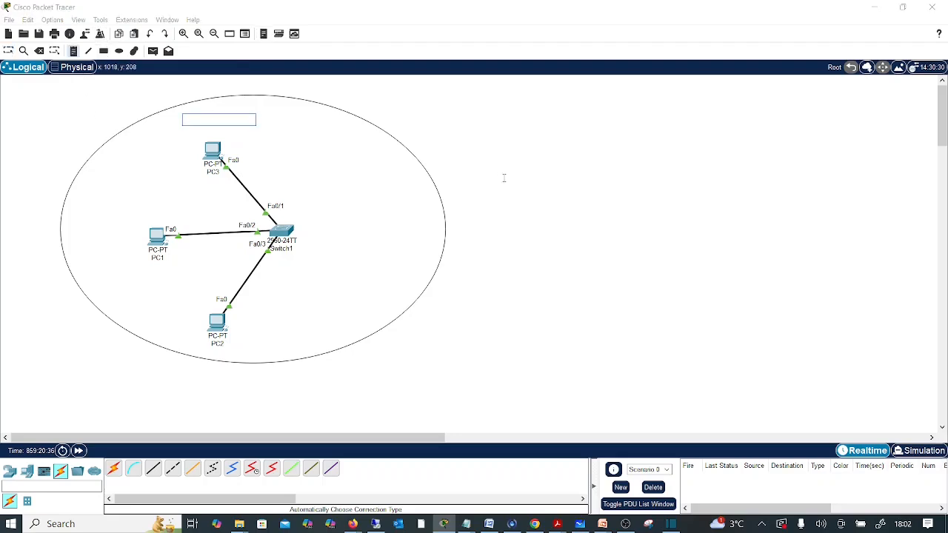
type("192.168.10.0/24")
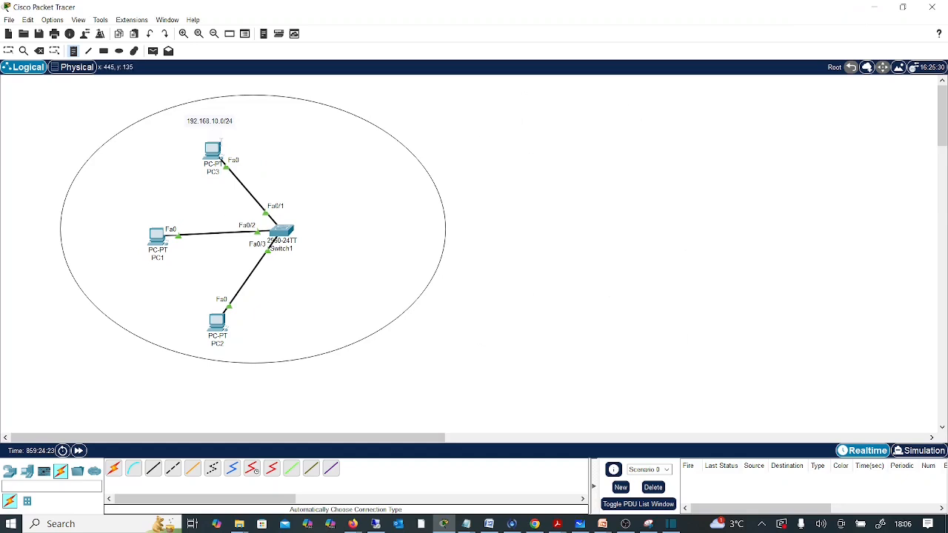
Step: Label PC3, PC1 and PC2 with 192.168.10.1, 192.168.10.2 and 192.168.10.3, and move the network address note closer to the ellipse's upper edge
left_click(74, 50)
left_click(135, 152)
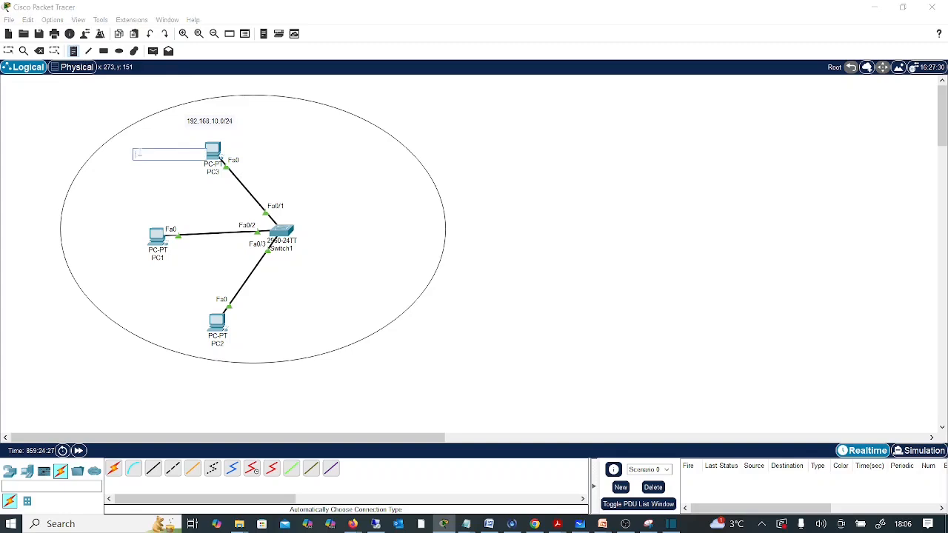
type("192.168.10.1")
left_click(79, 236)
type("19")
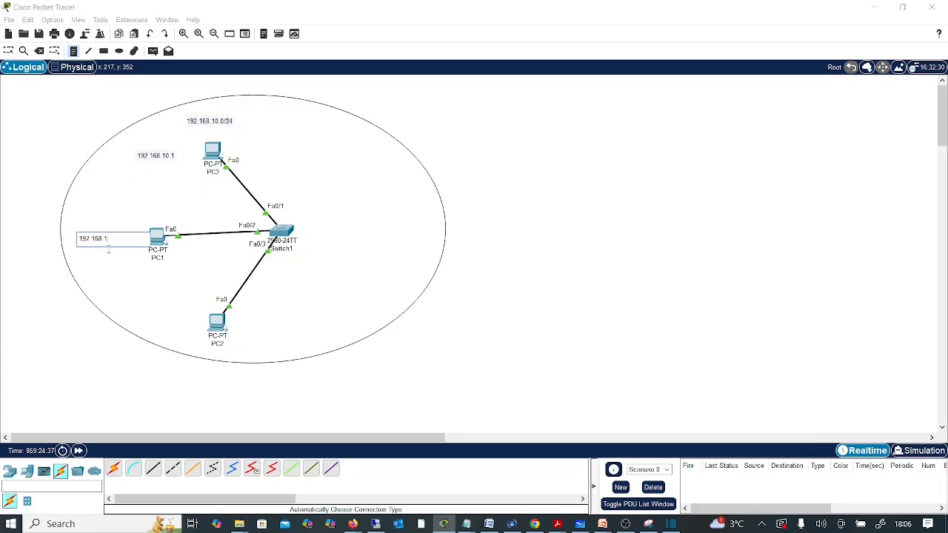
left_click(128, 319)
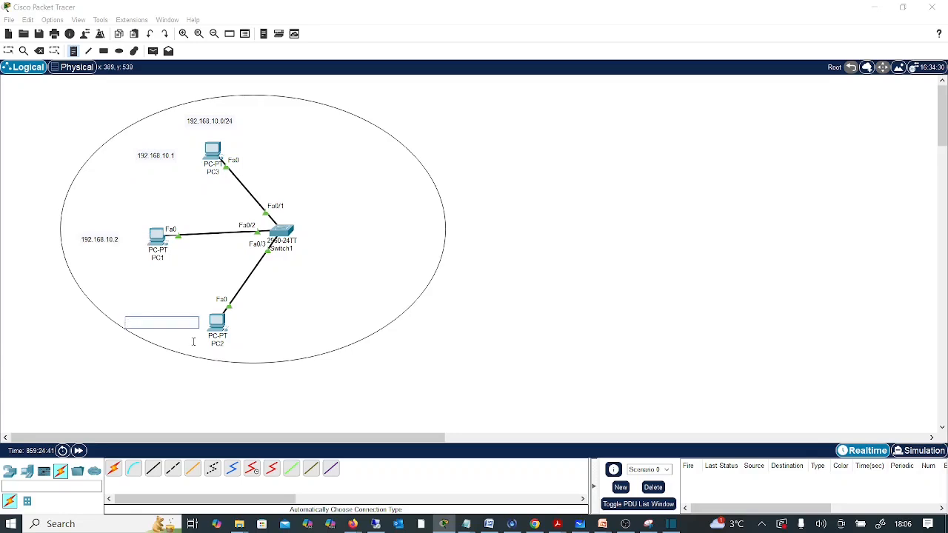
type("192.168.10.3")
key("Escape")
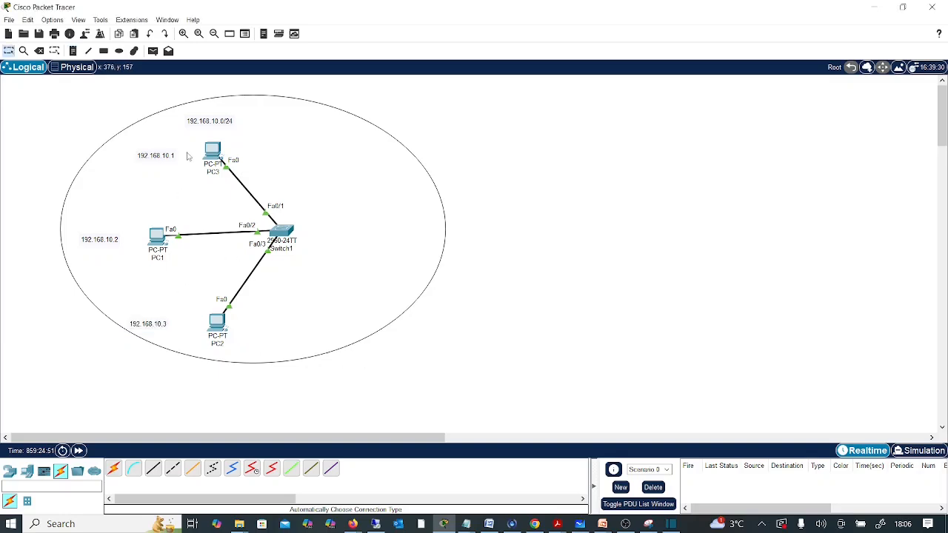
left_click_drag(212, 127, 239, 116)
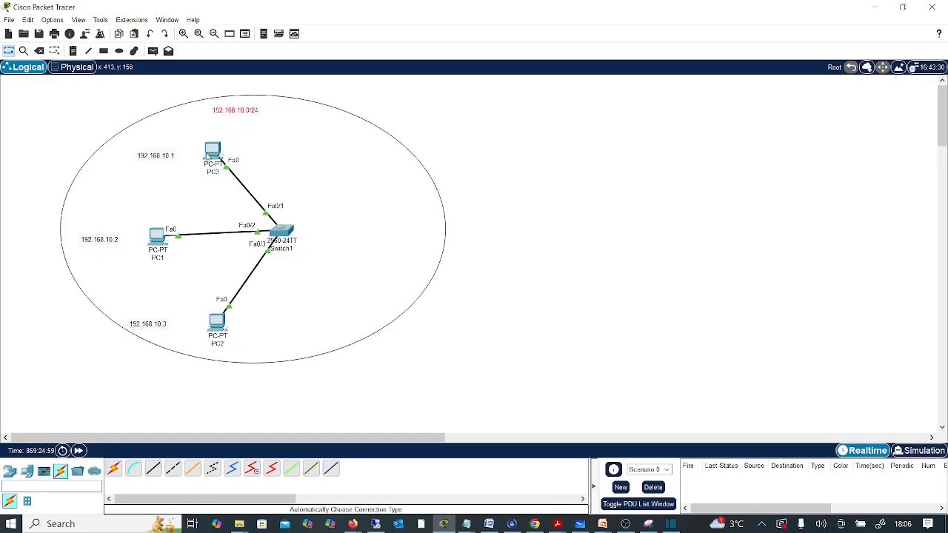
Step: Configure PC3 with the static IPv4 address 192.168.10.1 and subnet mask 255.255.255.0, and close its settings
mouse_move(214, 154)
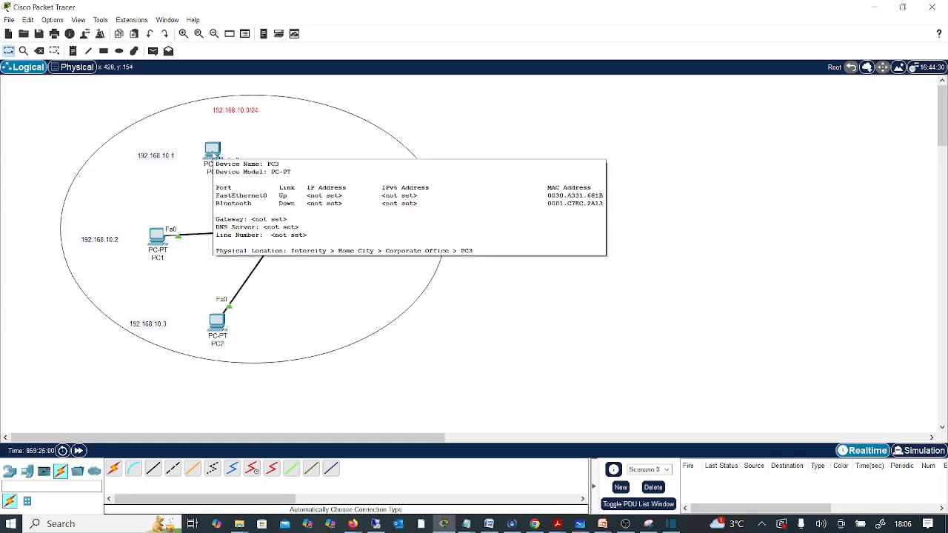
left_click(214, 154)
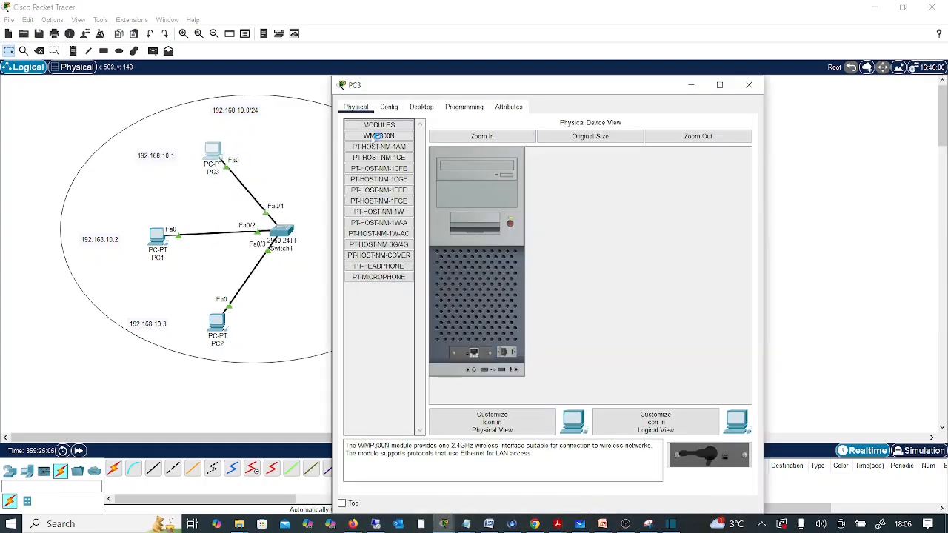
left_click(422, 107)
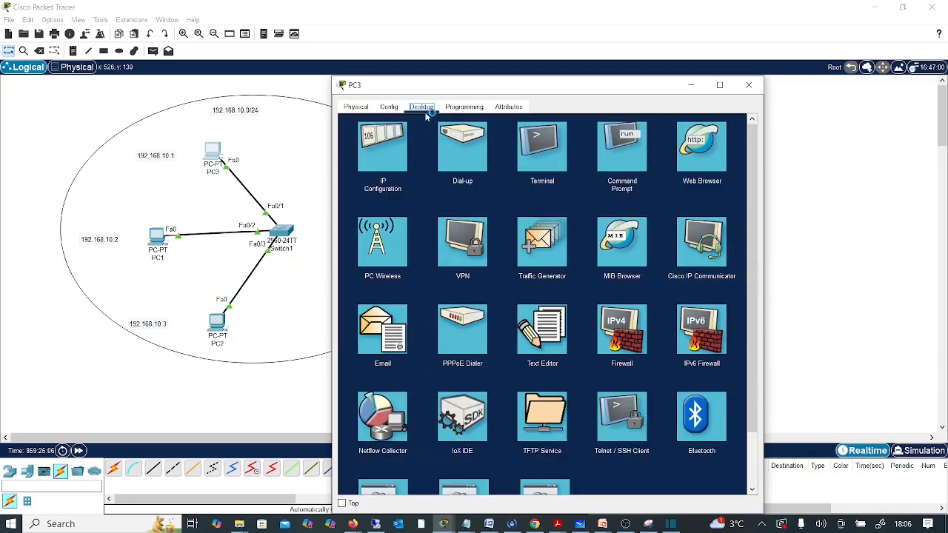
left_click(390, 155)
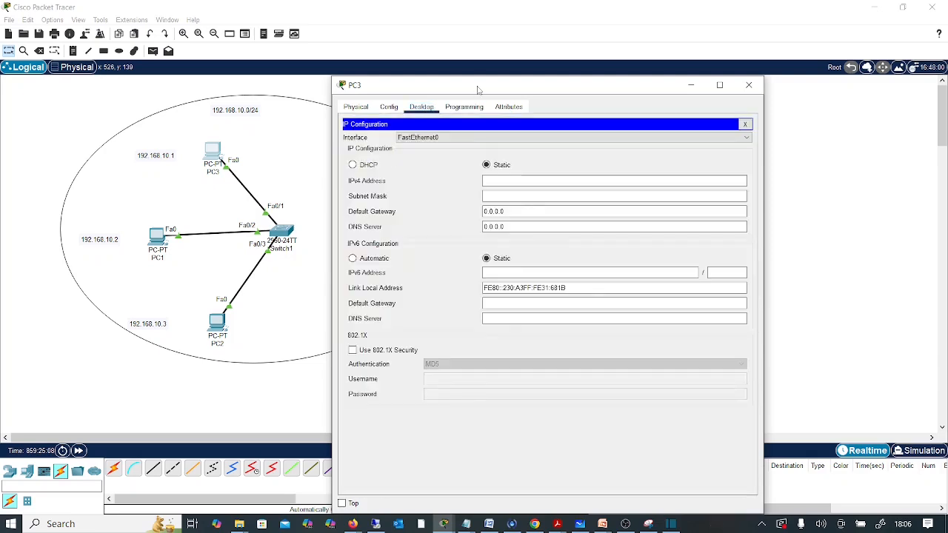
left_click_drag(478, 92, 516, 90)
left_click(592, 181)
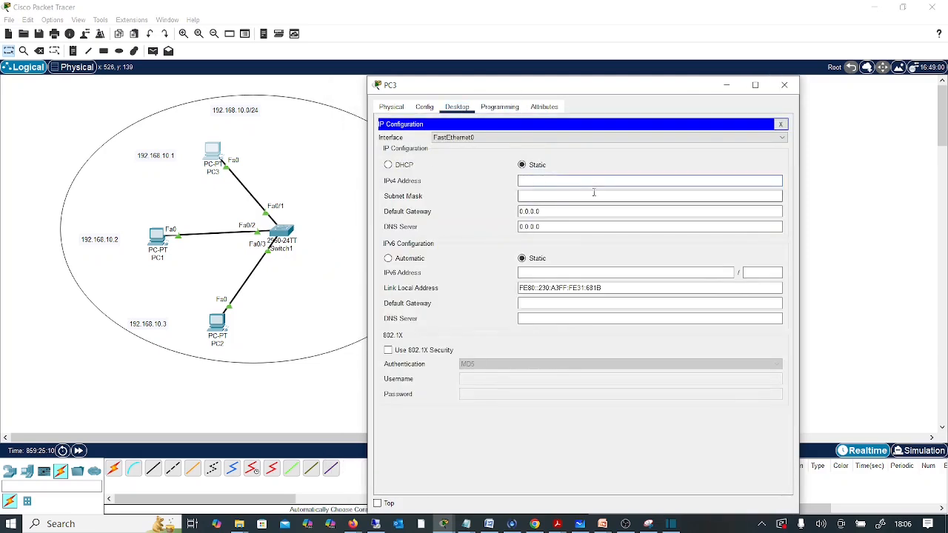
type("192.168.10.1")
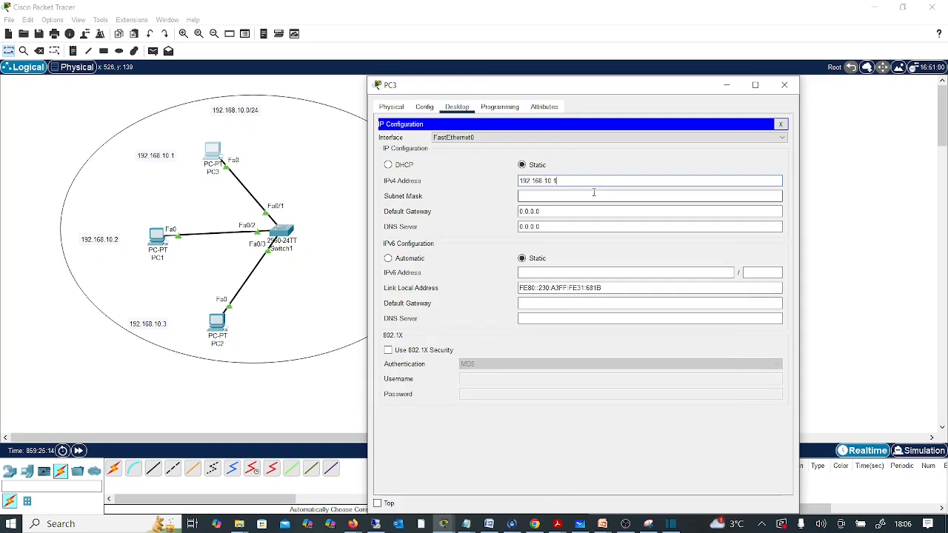
left_click(565, 197)
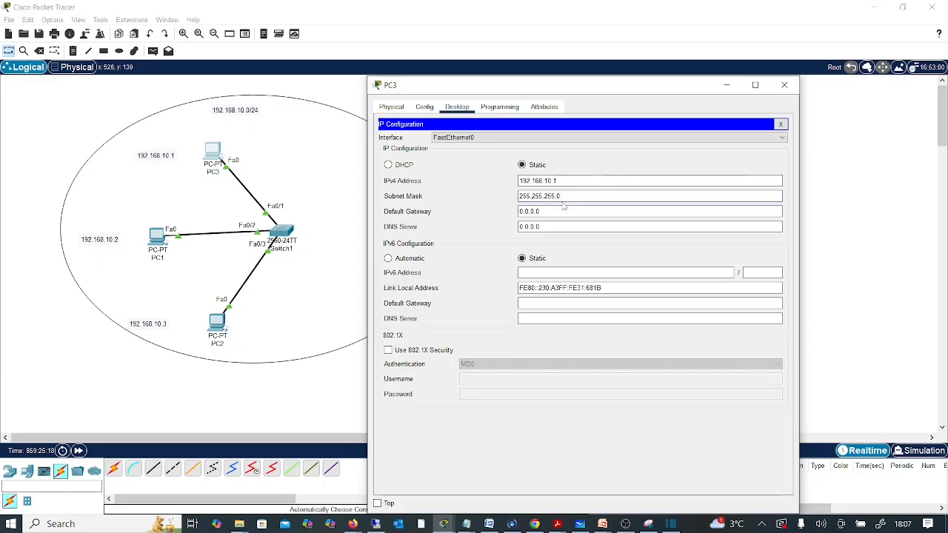
left_click(564, 211)
left_click(779, 124)
left_click(784, 84)
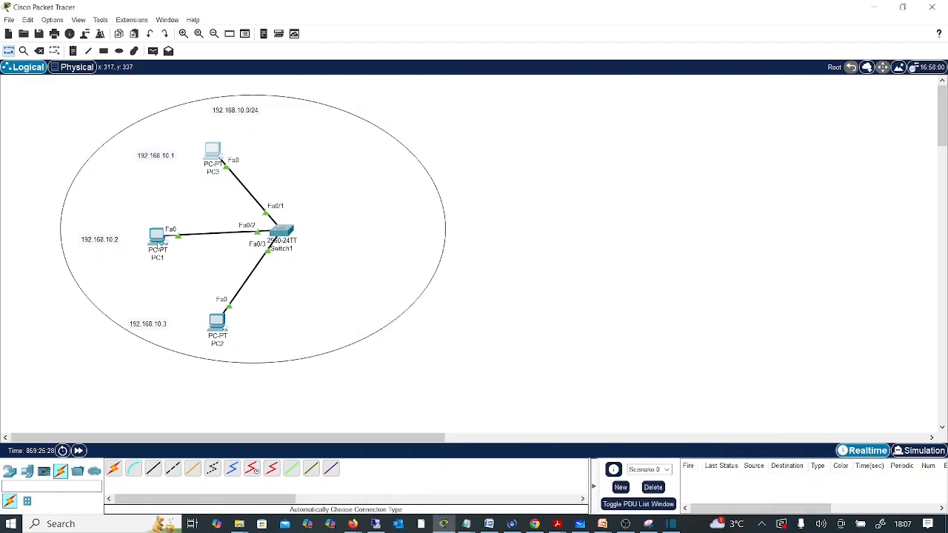
Step: Configure PC1 with the static IPv4 address 192.168.10.2 and subnet mask 255.255.255.0, and close its settings
left_click(159, 241)
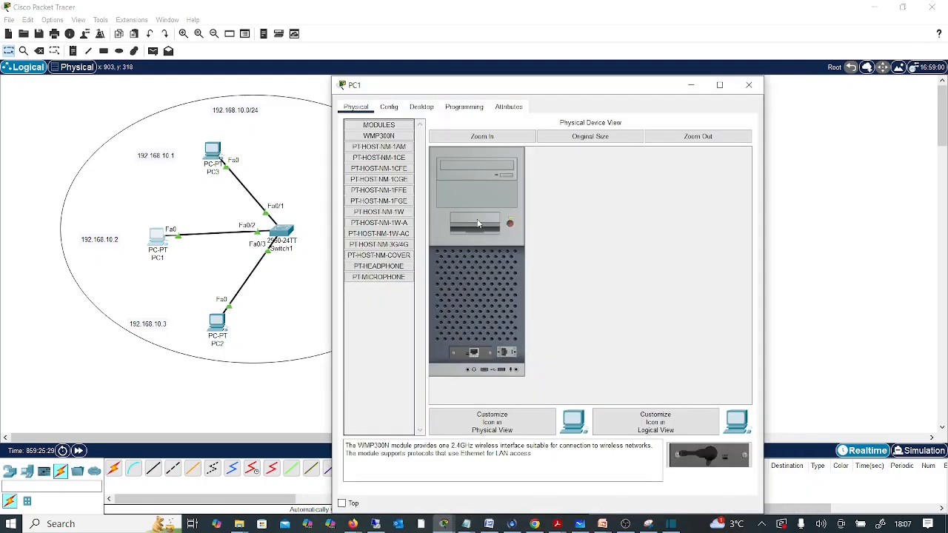
left_click(421, 106)
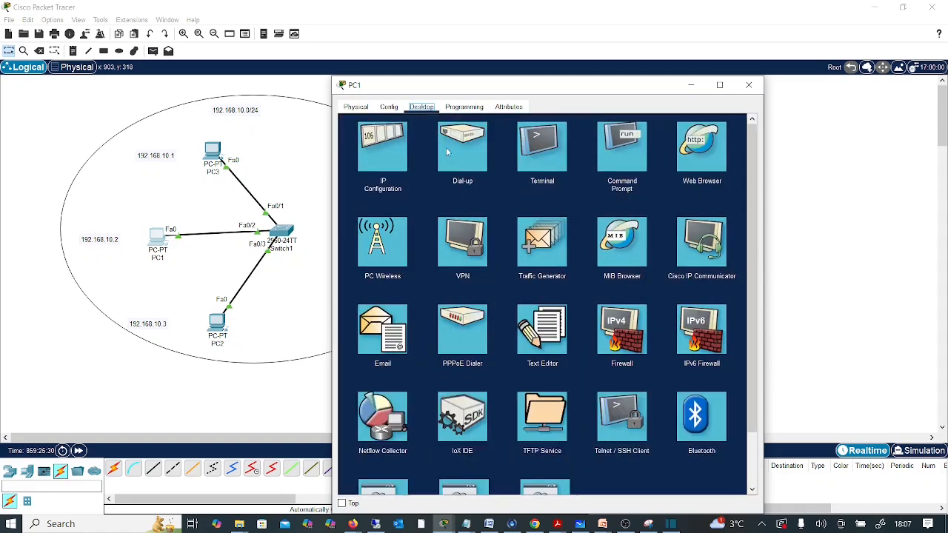
left_click(388, 150)
left_click(491, 182)
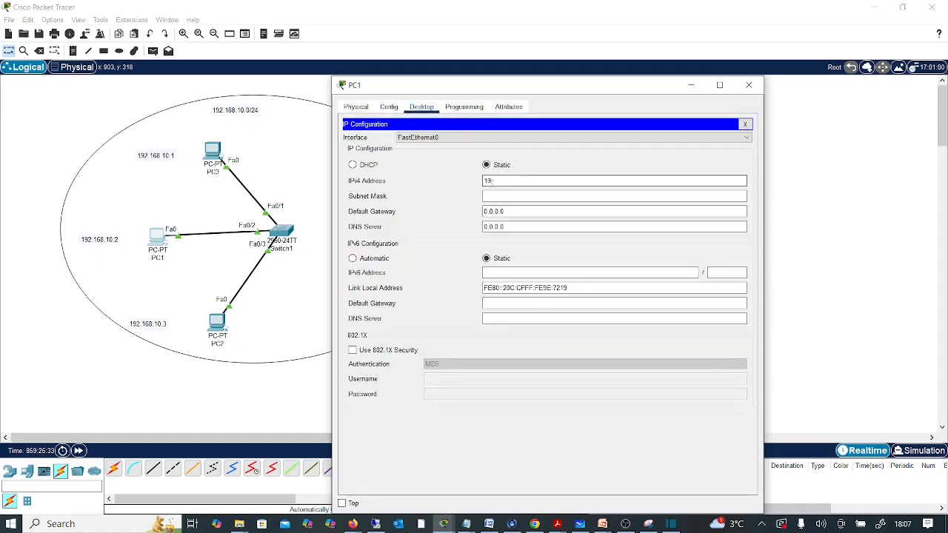
type("192.168.10.2")
left_click(493, 195)
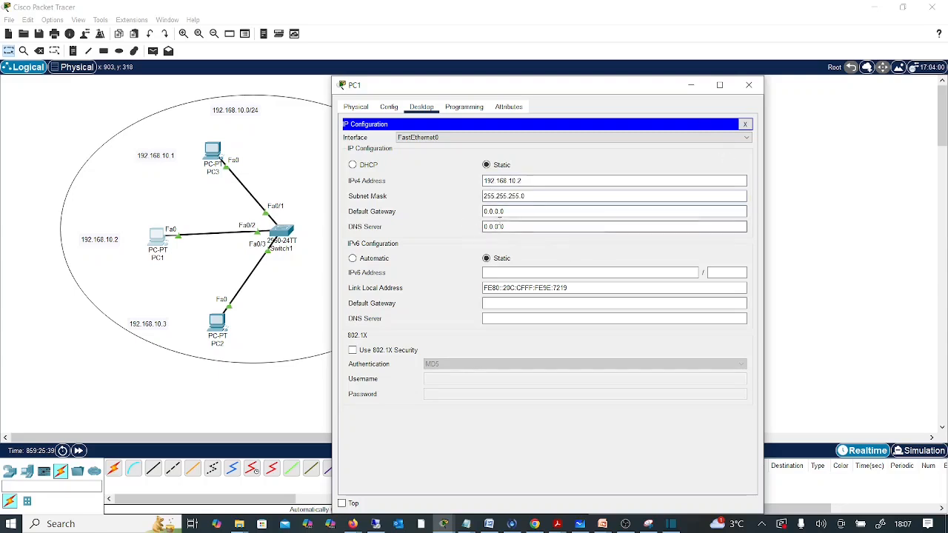
left_click(745, 124)
left_click(749, 85)
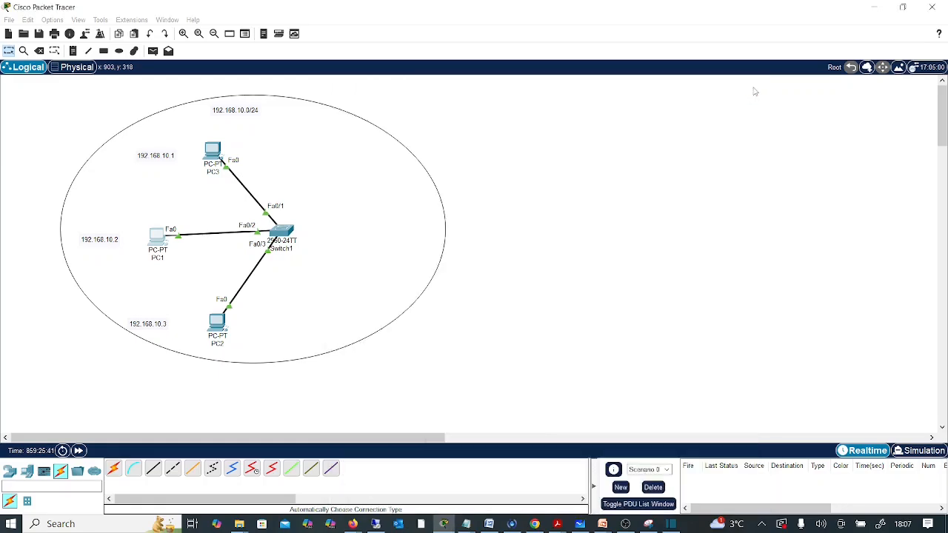
Step: Configure PC2 with the static IPv4 address 192.168.10.3 and subnet mask 255.255.255.0, and put its window away
left_click(217, 322)
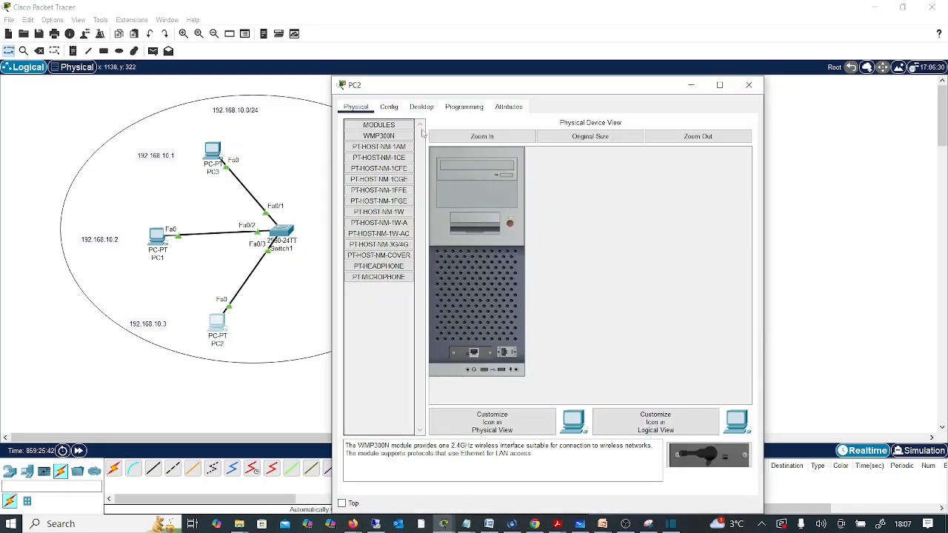
left_click(421, 108)
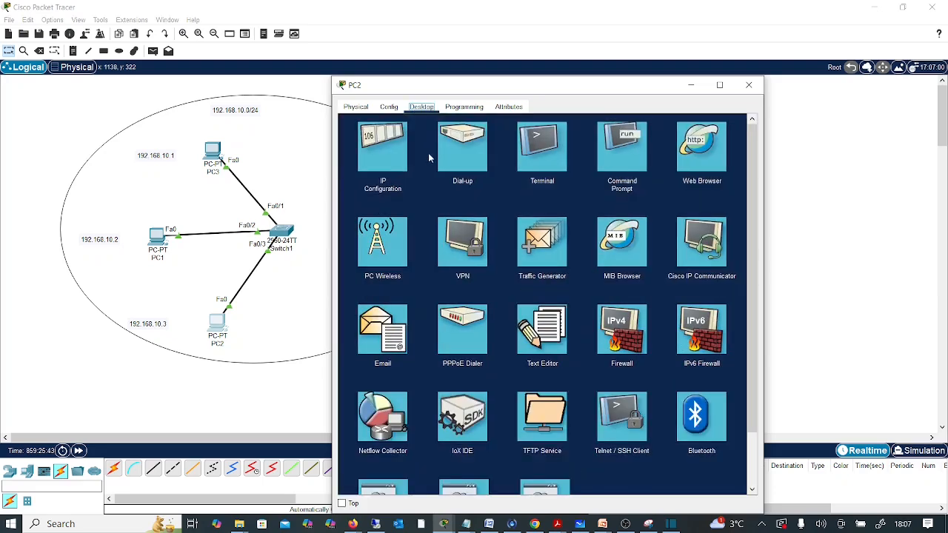
left_click(391, 159)
left_click(487, 180)
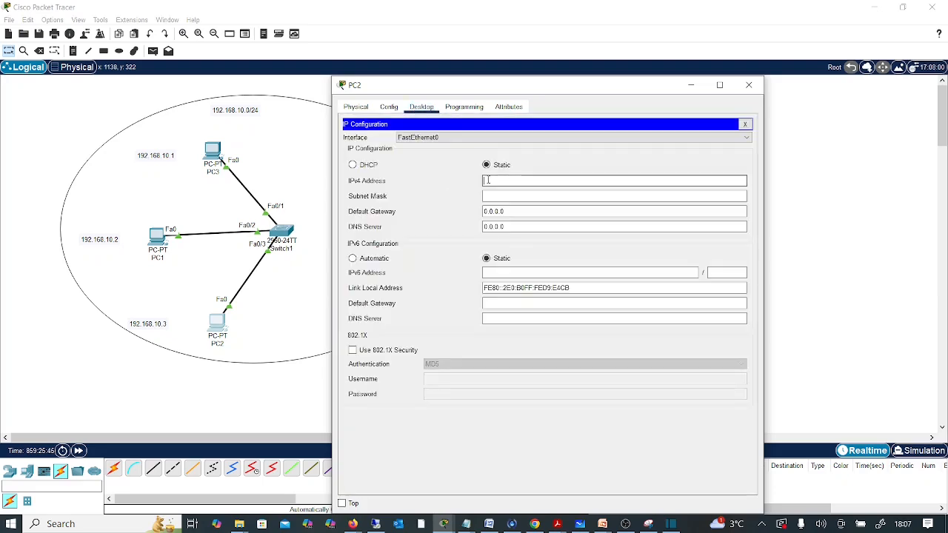
type("192.168.10")
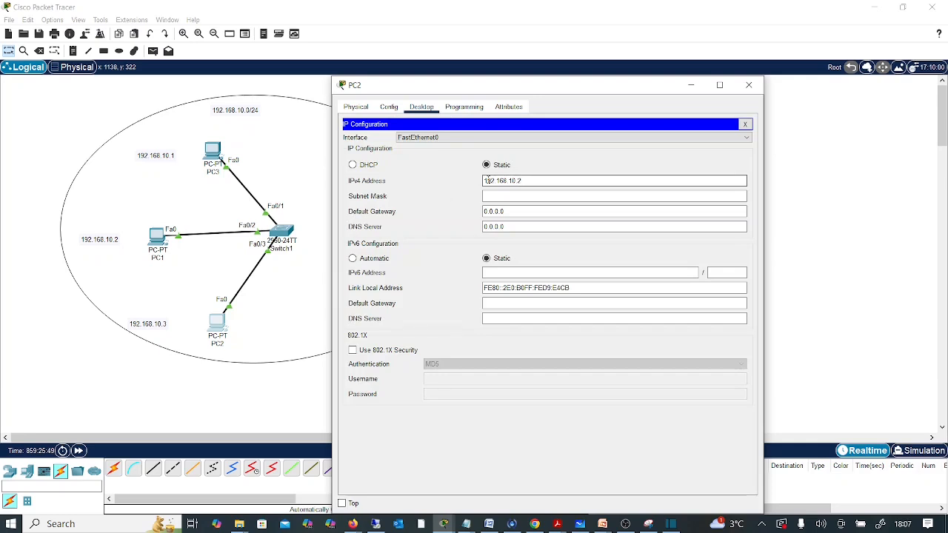
type(".3")
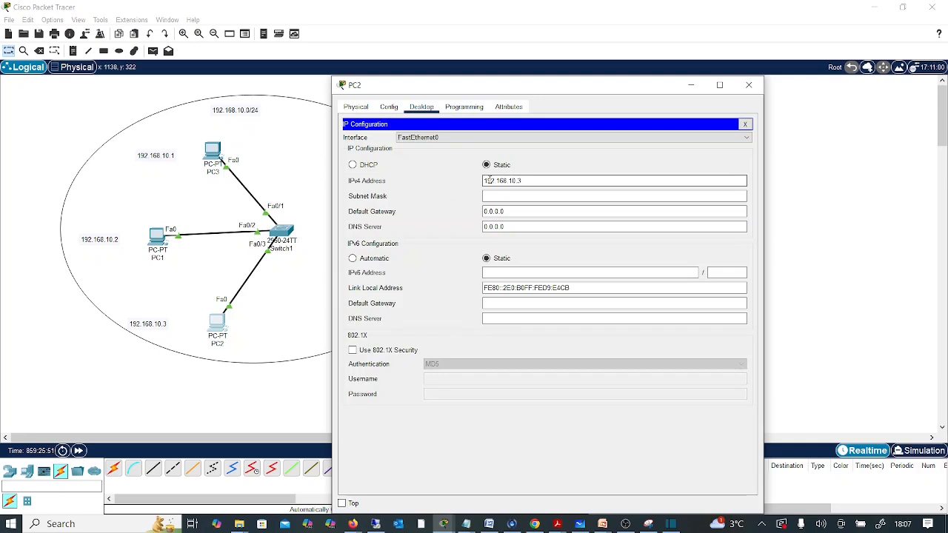
left_click(521, 196)
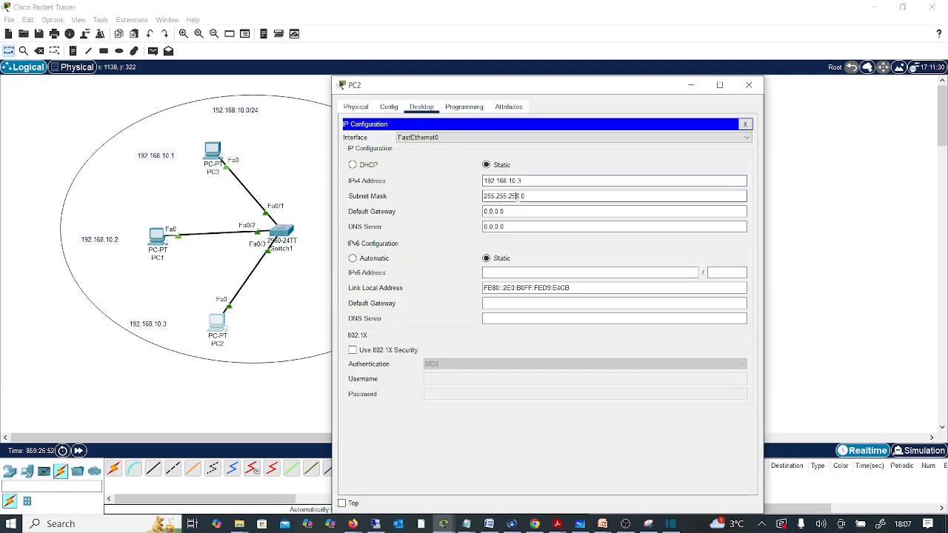
left_click(745, 125)
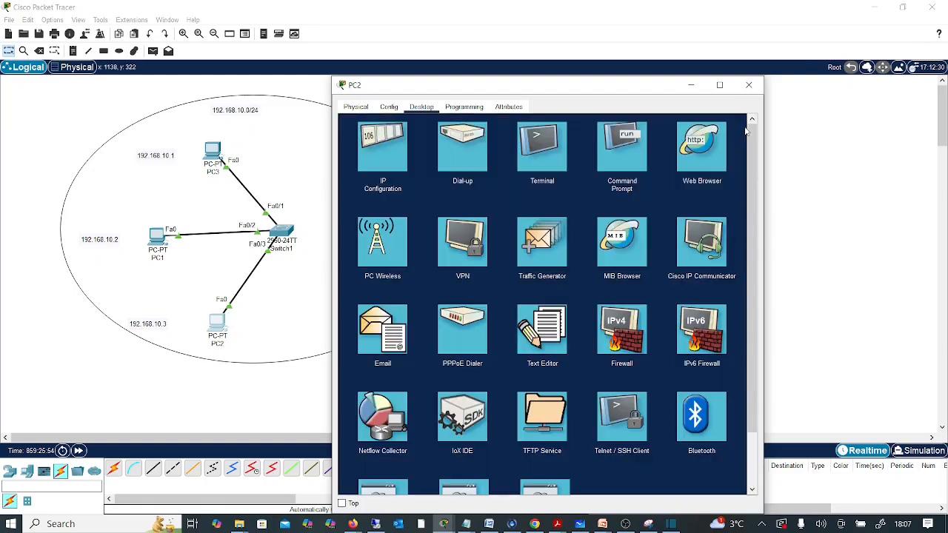
left_click(692, 86)
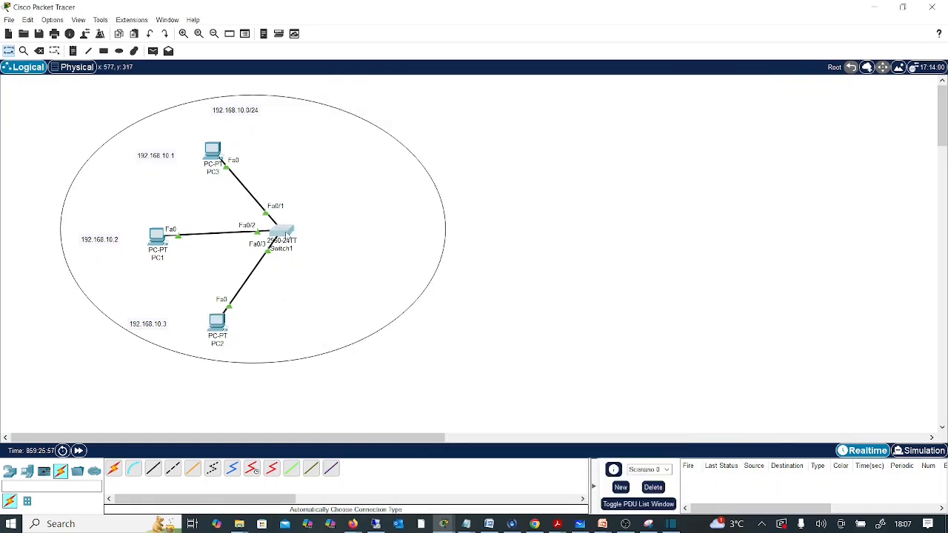
Step: Open the command line of Switch1 beside the topology and enter privileged EXEC mode with en
left_click(285, 234)
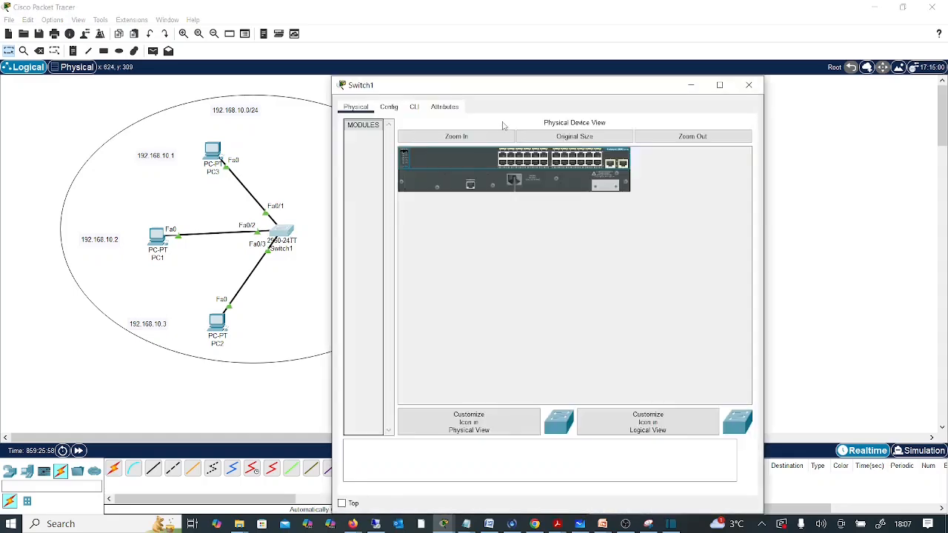
left_click_drag(500, 95, 604, 98)
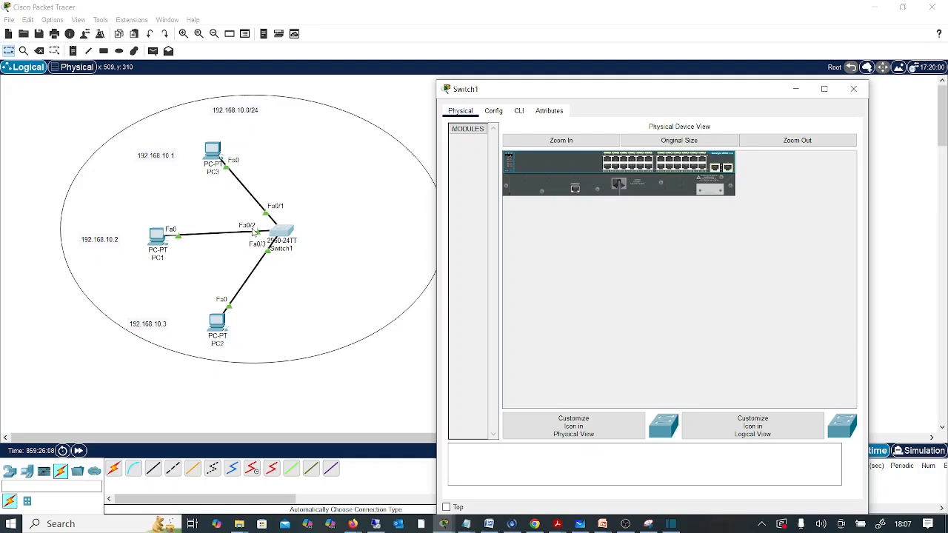
left_click(518, 112)
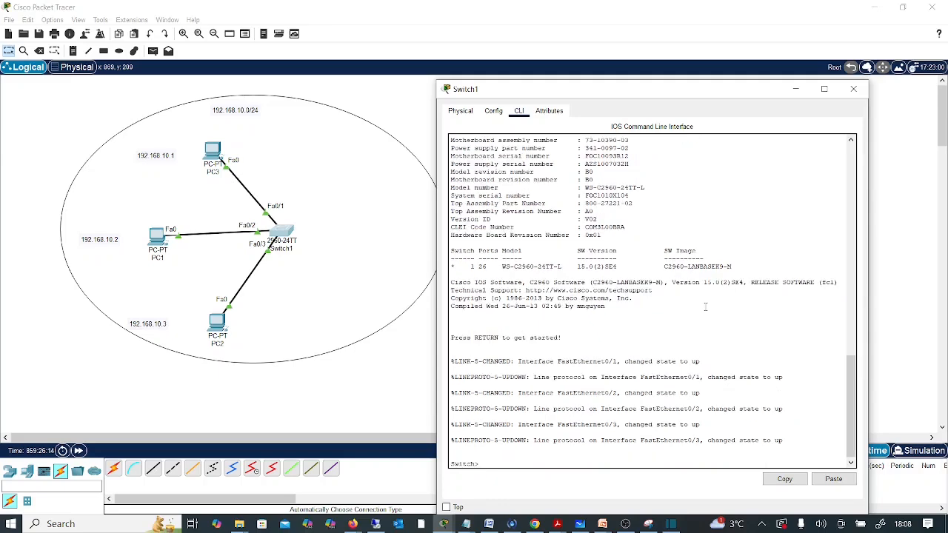
key("Return")
key("Return")
key("Return")
key("Return")
key("Return")
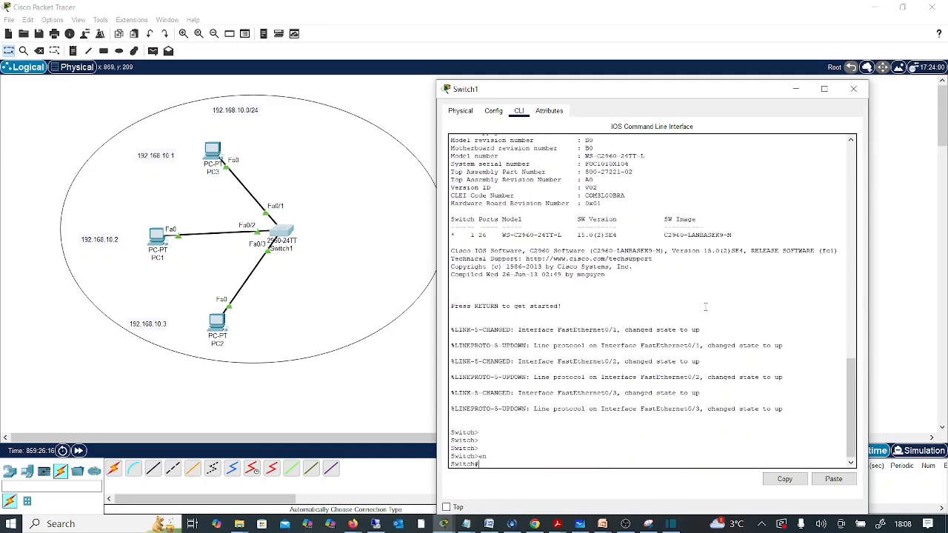
Step: Display the switch's MAC address table with show mac-address-table, keeping the whole topology visible beside the output
type("sho")
key("Tab")
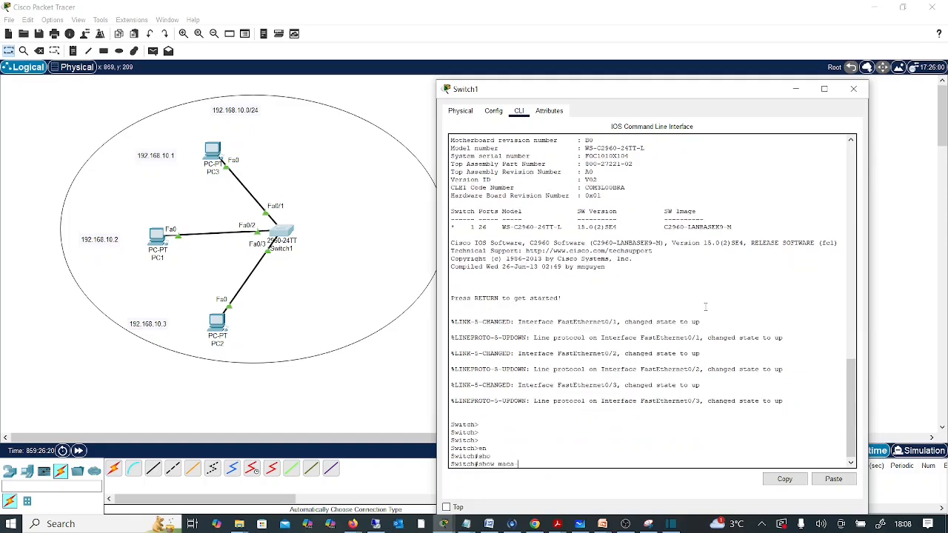
type("maca-")
key("Tab")
type("add")
key("Tab")
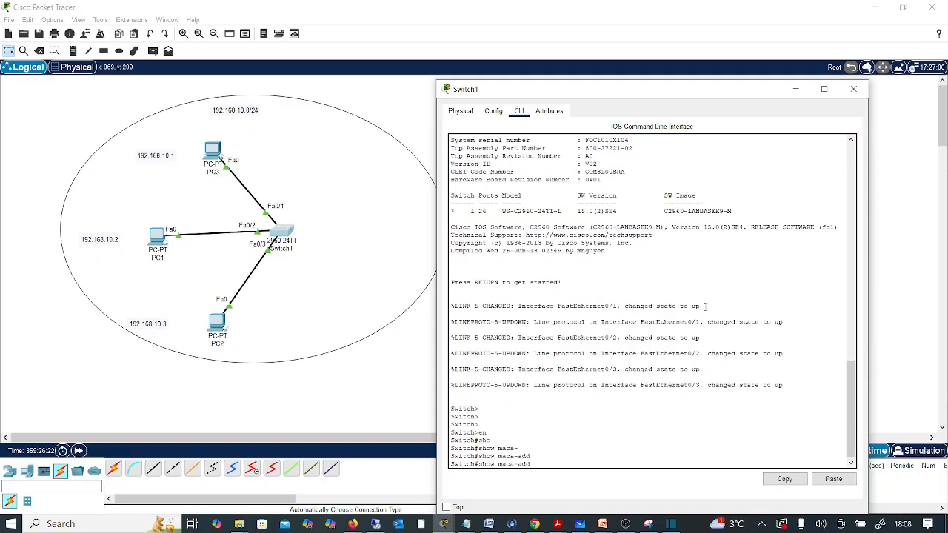
type("res")
key("Tab")
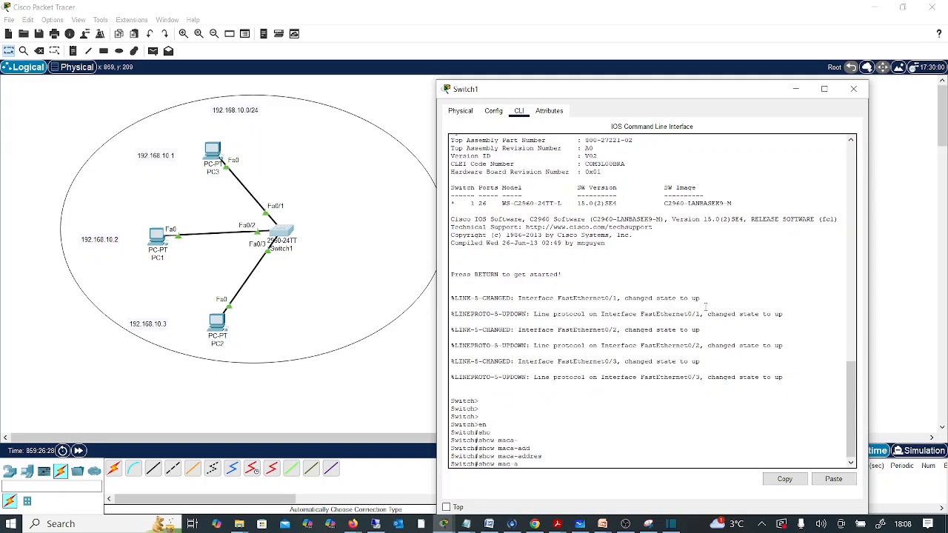
key("Tab")
key("Return")
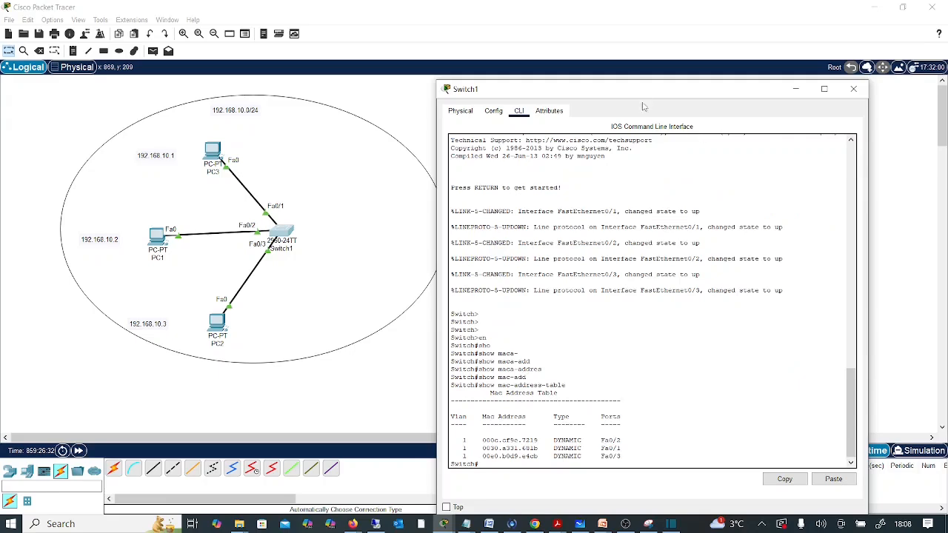
left_click_drag(643, 96, 688, 71)
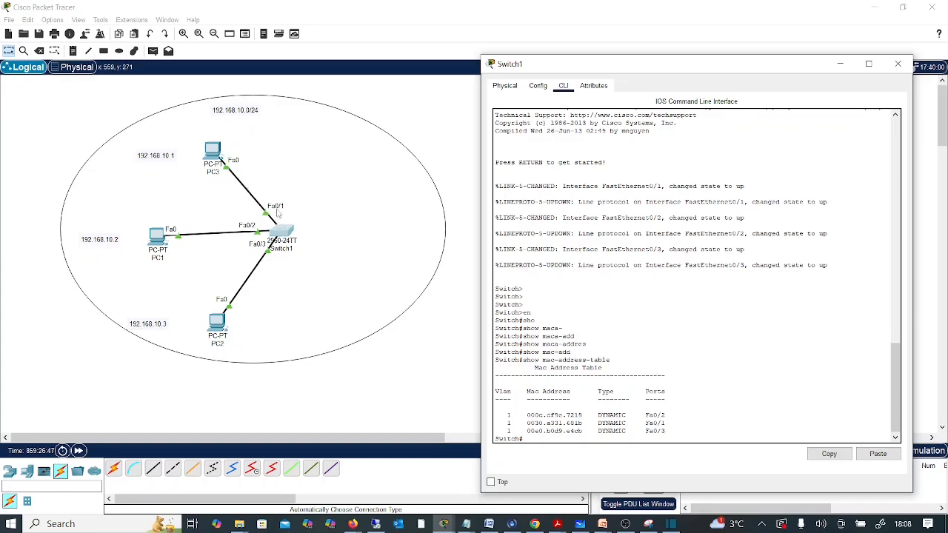
Step: Check the link-local address in PC3's IP configuration beside the topology, and minimize its window
left_click(219, 152)
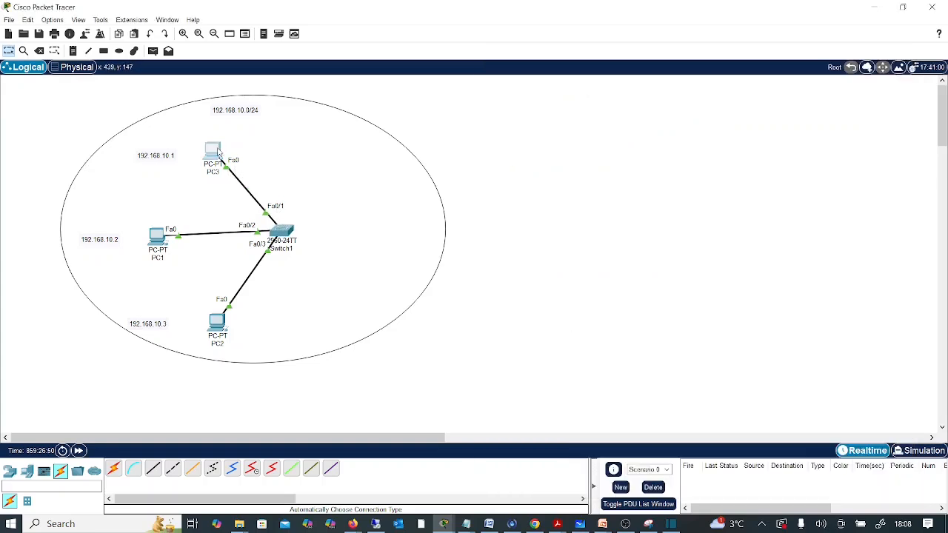
left_click(213, 154)
left_click(214, 155)
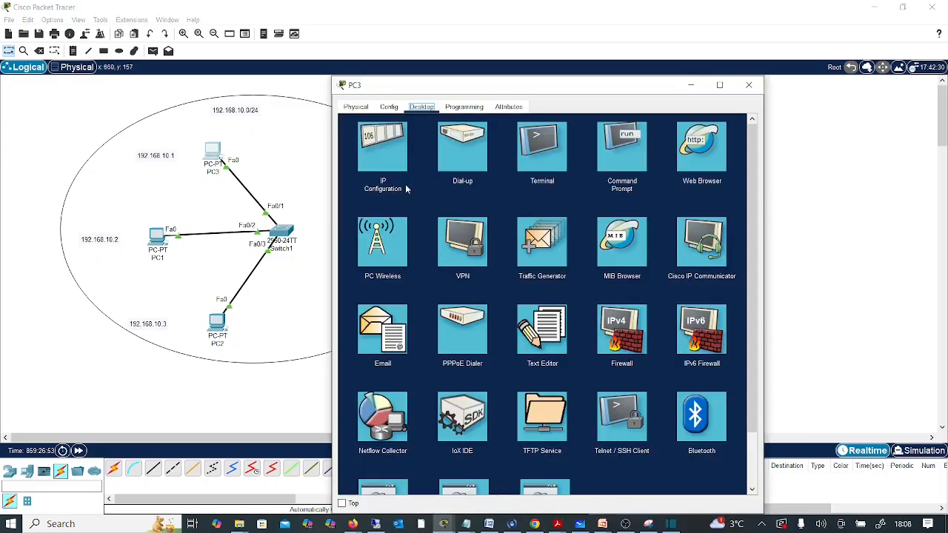
left_click(394, 159)
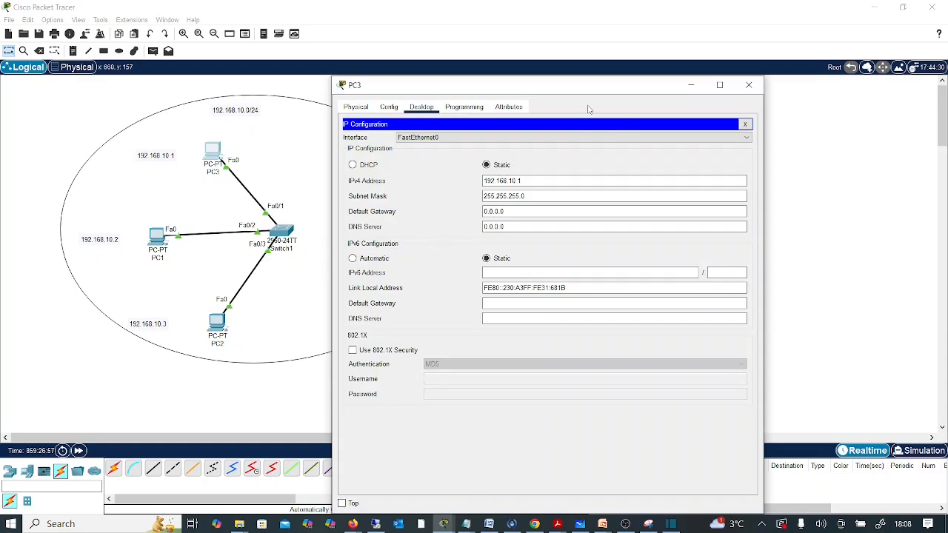
left_click_drag(581, 92, 726, 67)
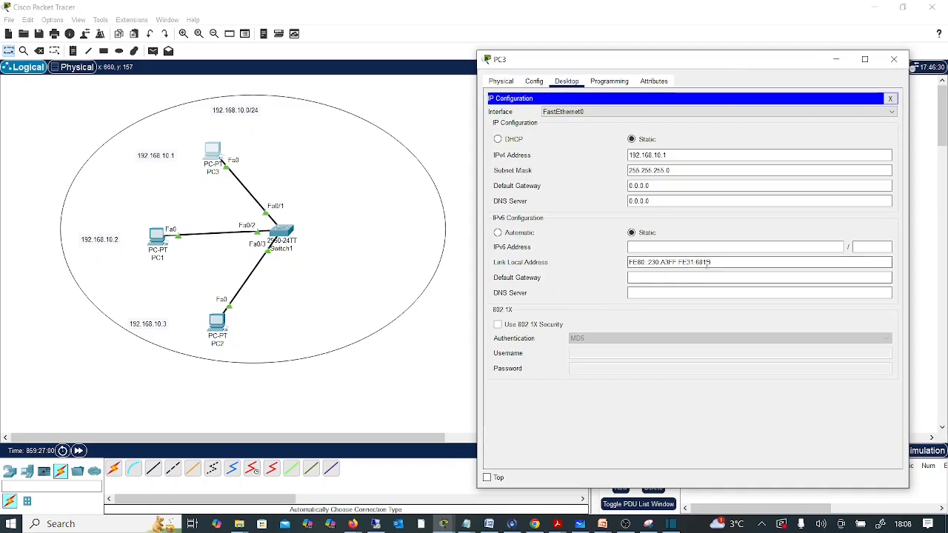
left_click(834, 58)
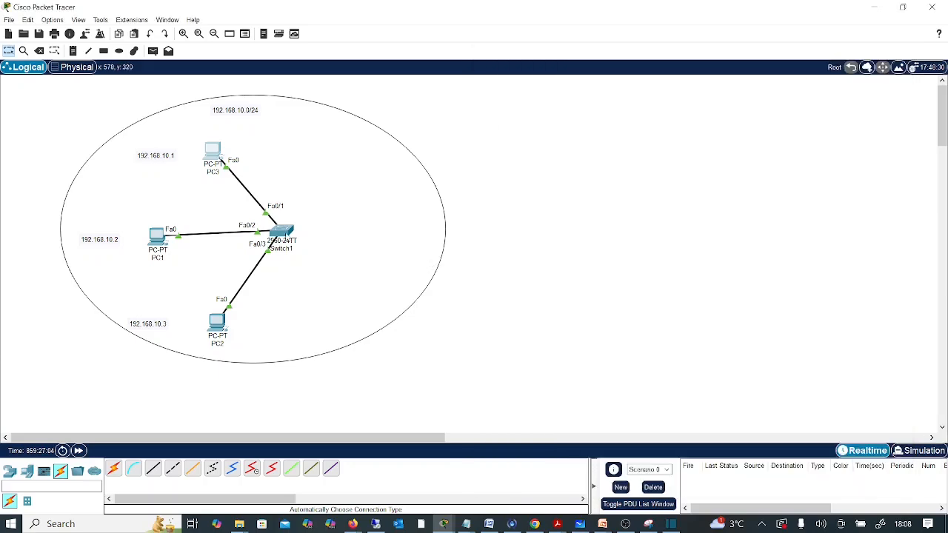
Step: Highlight the Fa0/1 entry in Switch1's MAC address table to match it with PC3, and minimize the switch window
left_click(287, 234)
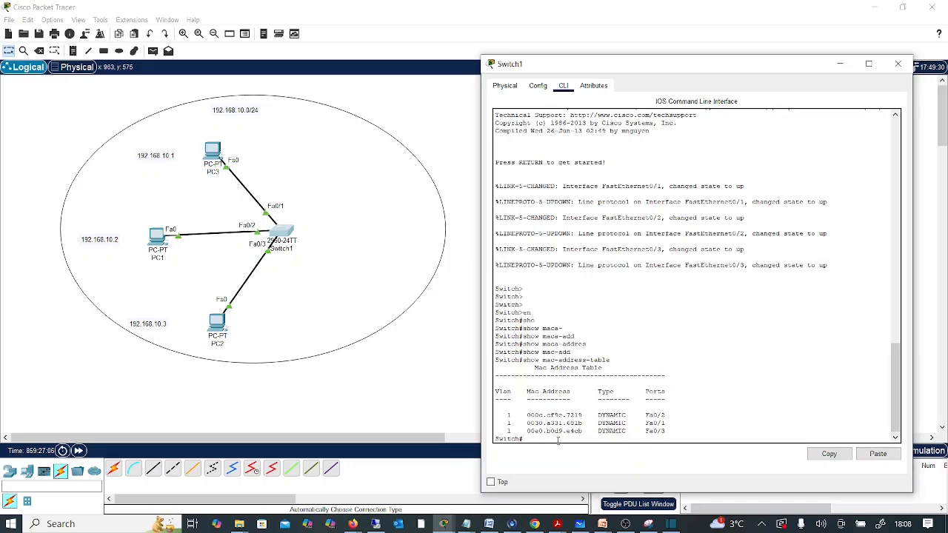
left_click_drag(527, 422, 672, 422)
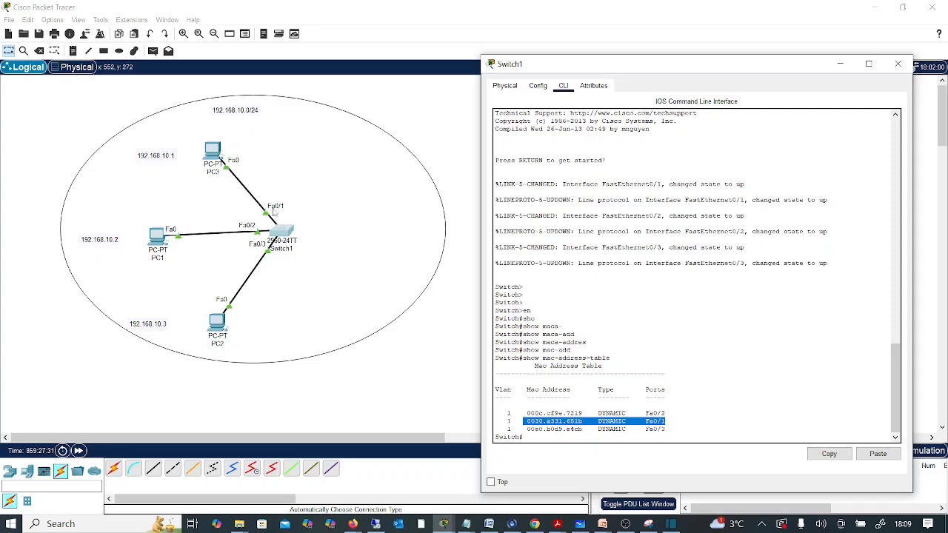
left_click(840, 64)
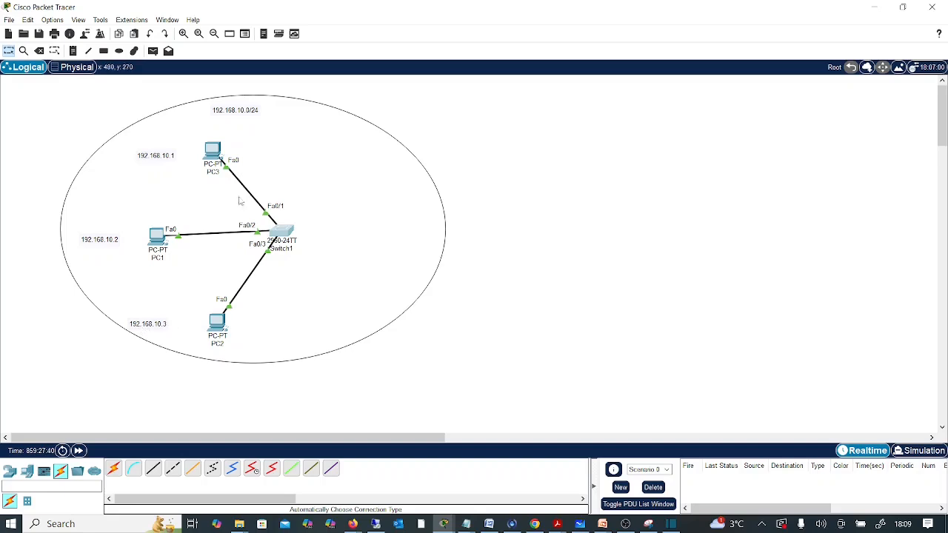
Step: Look through PC3's global configuration settings and close its window
left_click(218, 152)
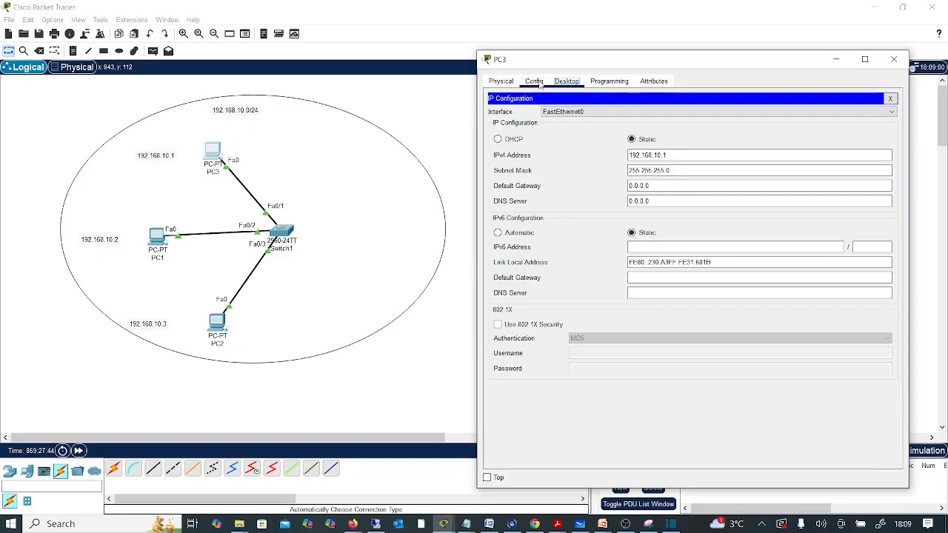
left_click(560, 83)
left_click(534, 83)
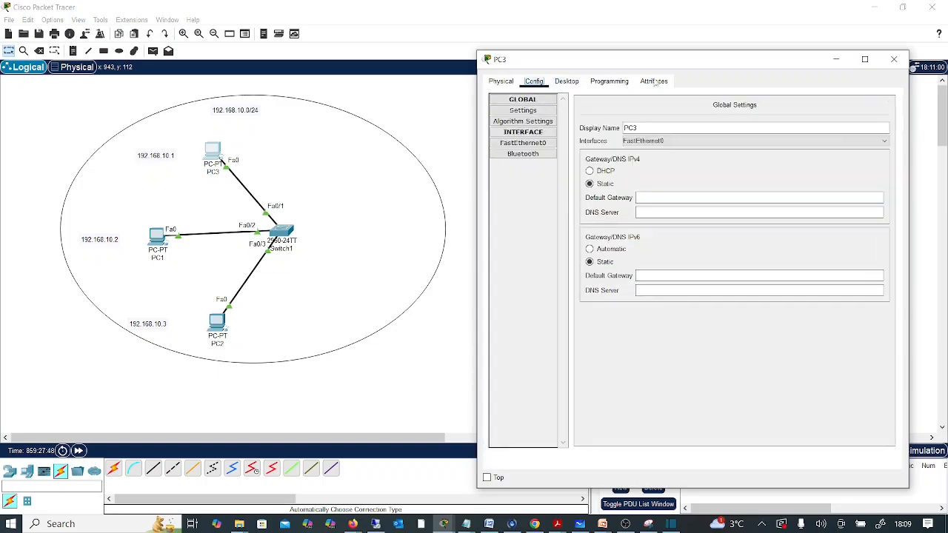
left_click(894, 61)
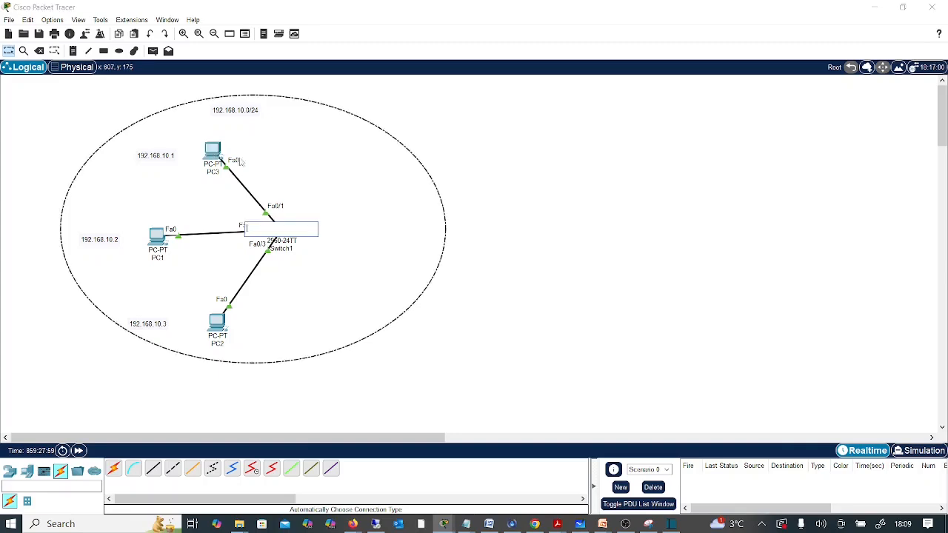
left_click(213, 153)
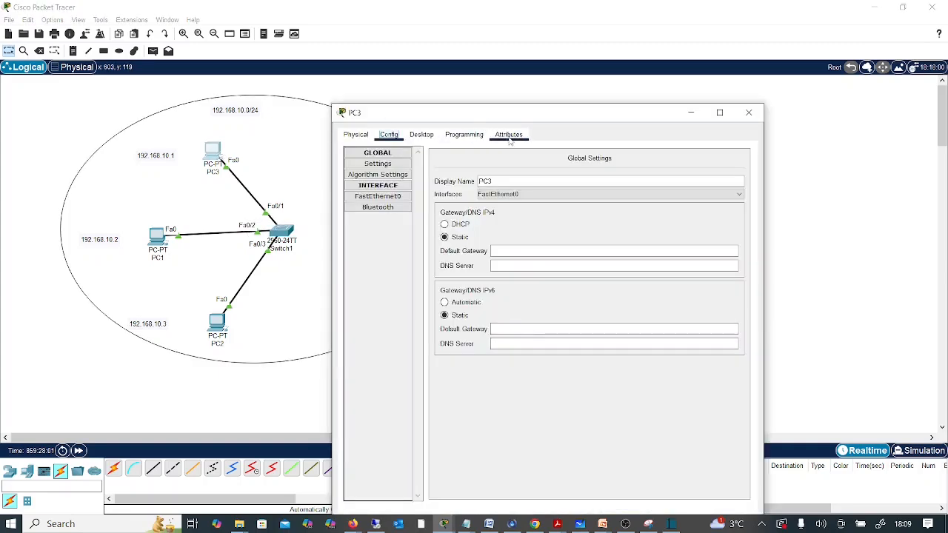
left_click(428, 138)
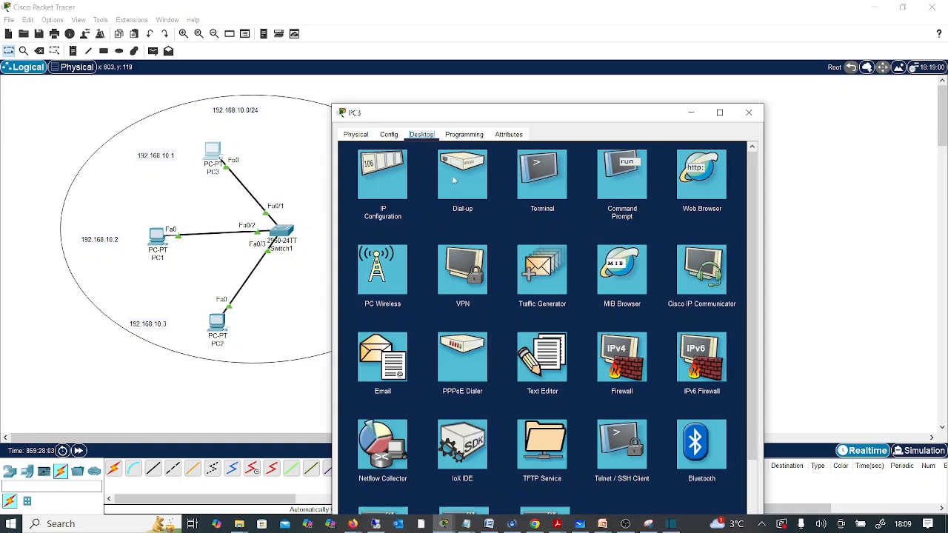
left_click(541, 175)
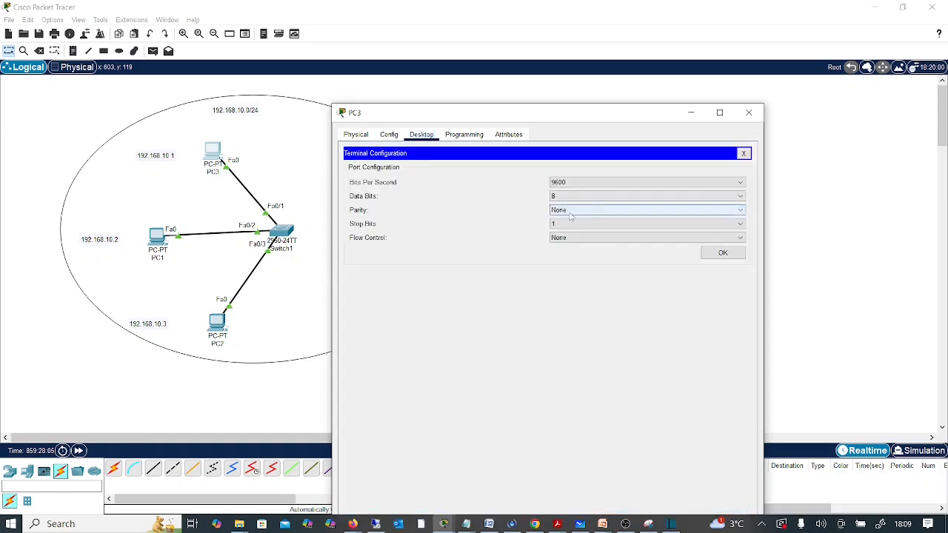
left_click(388, 135)
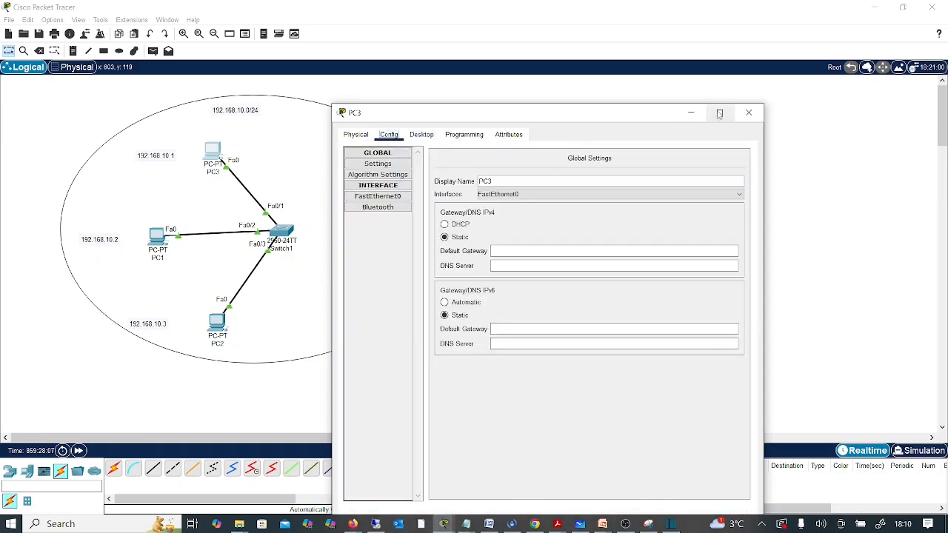
left_click(749, 113)
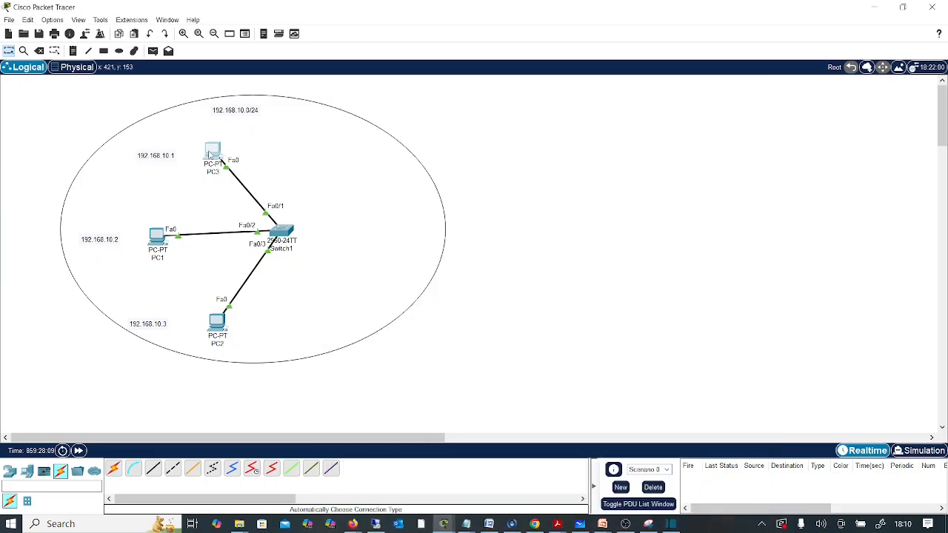
Step: Ping 192.168.10.3 from PC3's command prompt with the topology kept visible, and close PC3's window
left_click(214, 154)
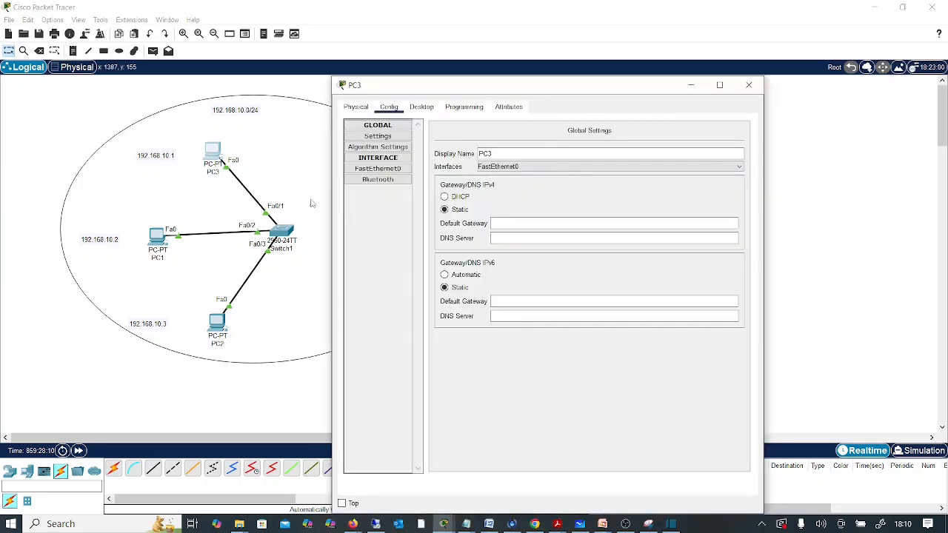
left_click(422, 107)
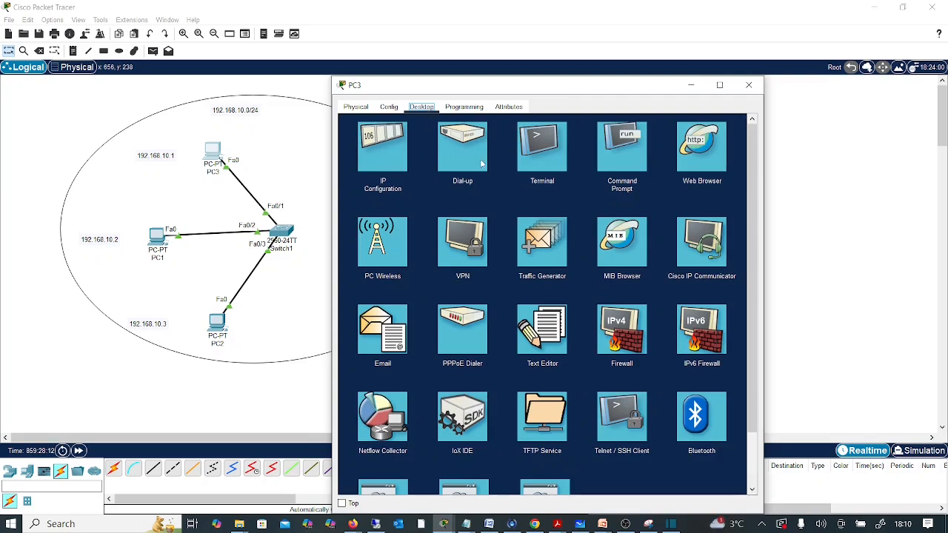
left_click(626, 152)
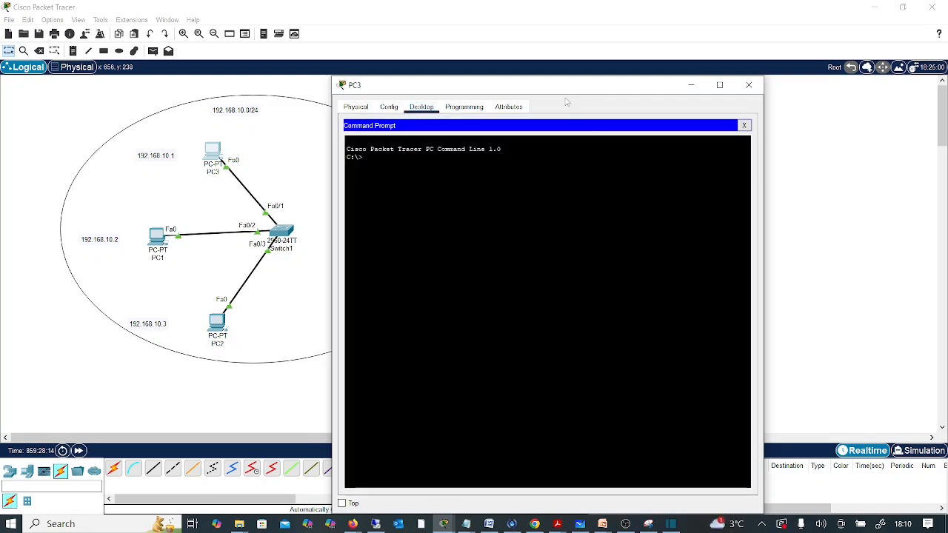
left_click_drag(559, 89, 669, 84)
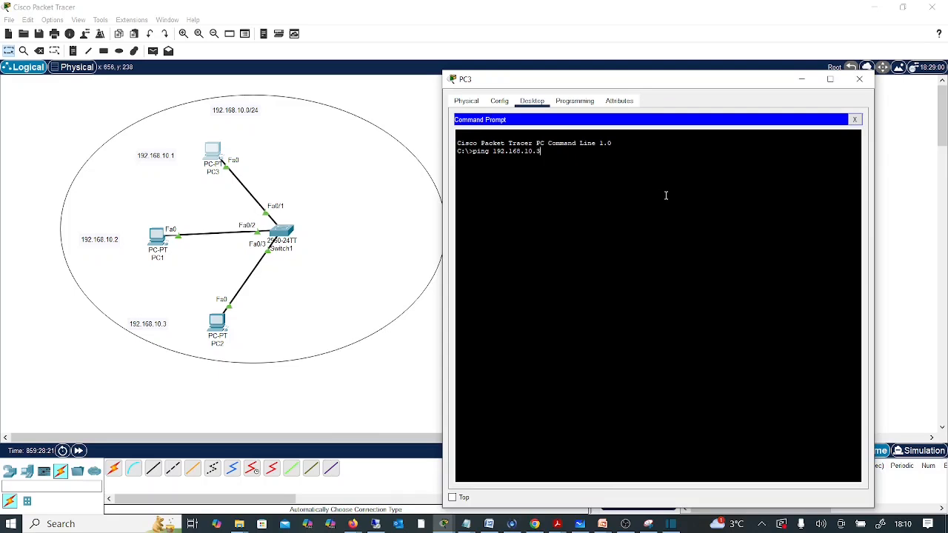
type("ping 192.168.10.3")
key("Return")
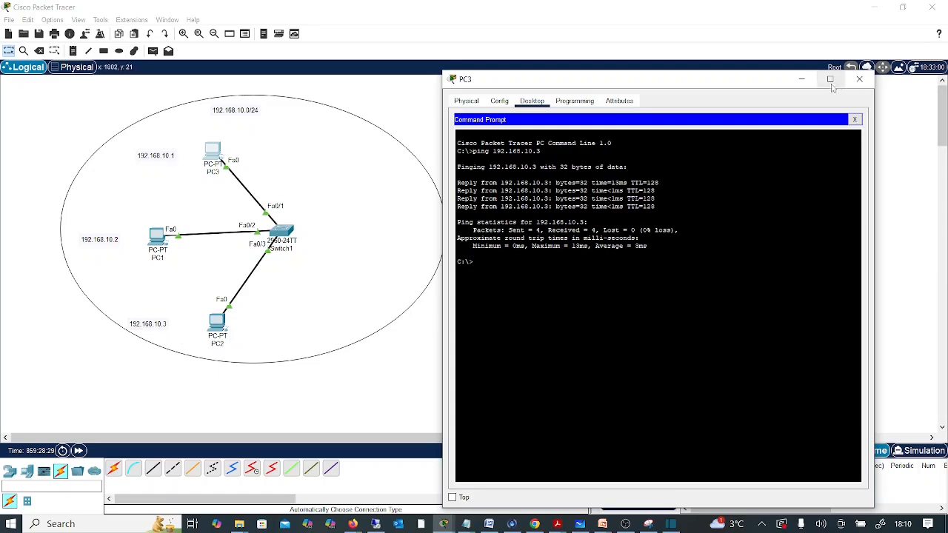
left_click(859, 78)
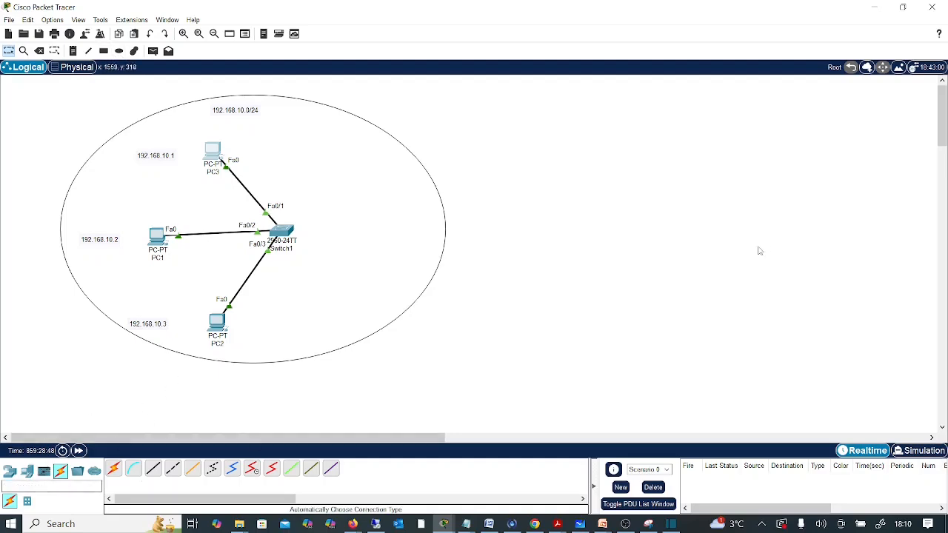
Step: Place a second 2960 switch in the empty workspace area well to the right of the existing LAN
left_click_drag(445, 445, 465, 450)
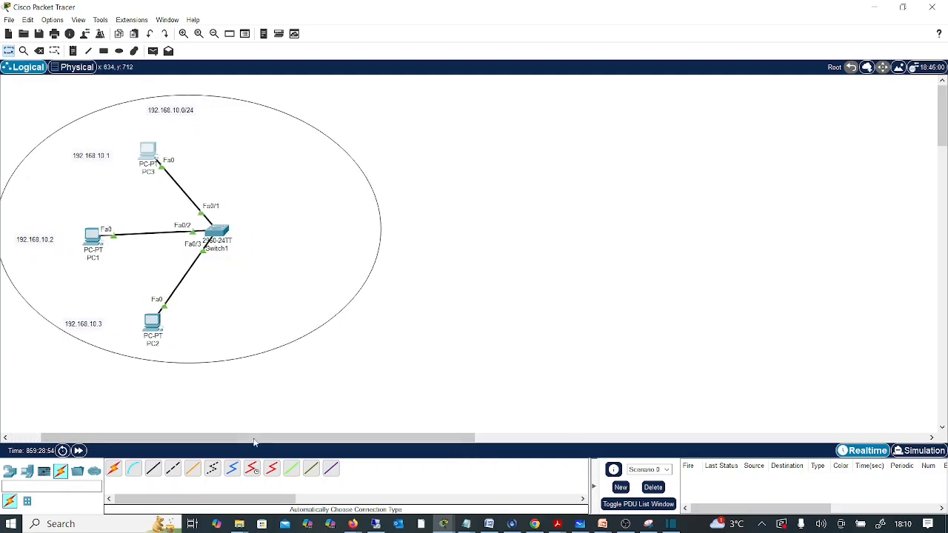
left_click_drag(272, 444, 190, 441)
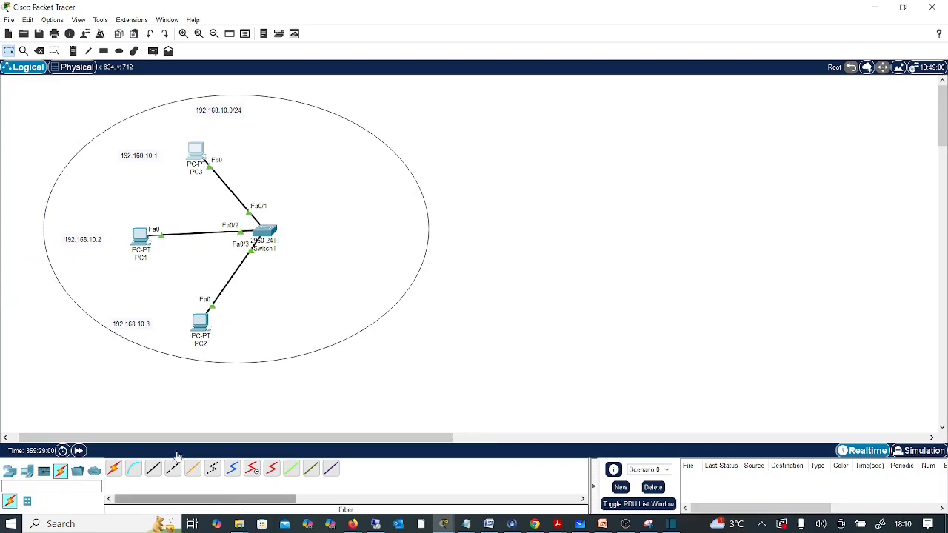
left_click_drag(157, 439, 124, 443)
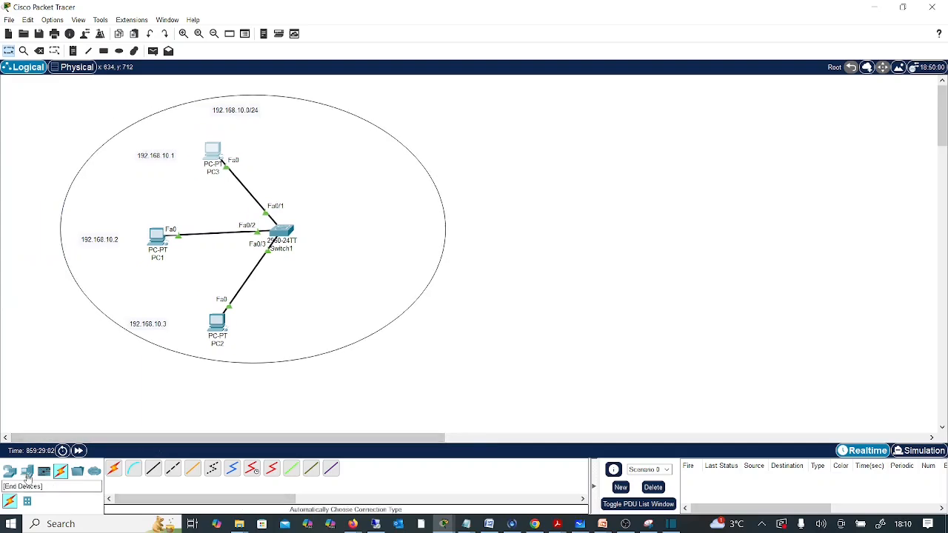
left_click(10, 471)
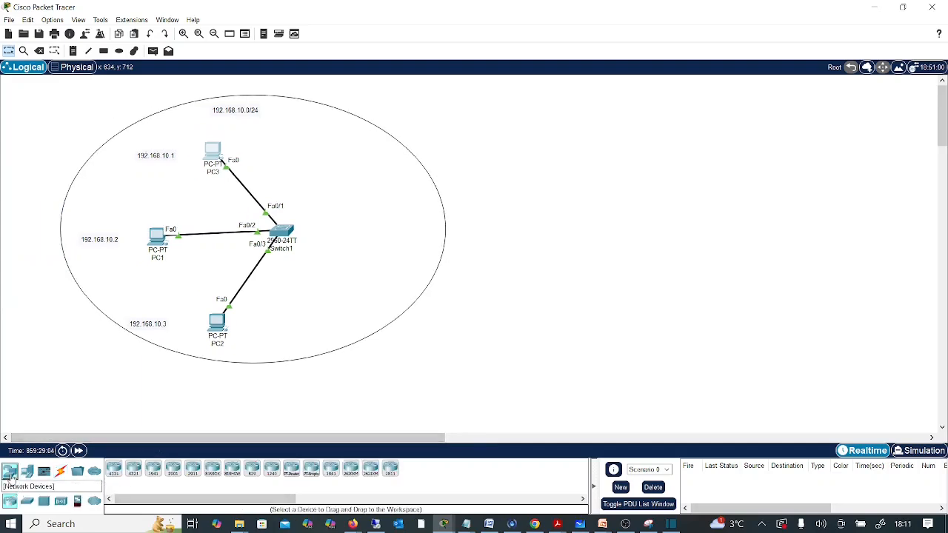
left_click_drag(28, 502, 672, 230)
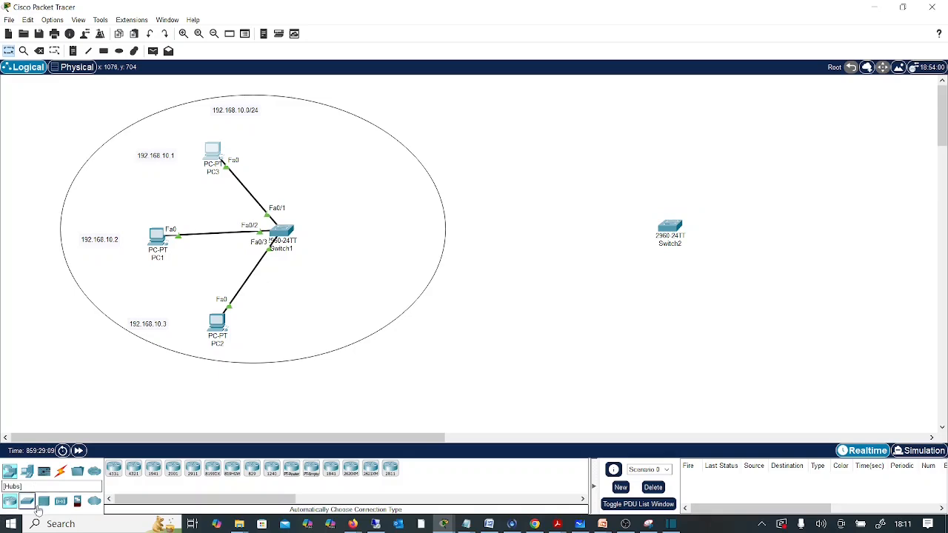
Step: Place three PCs one below another to the right of Switch2
left_click(27, 471)
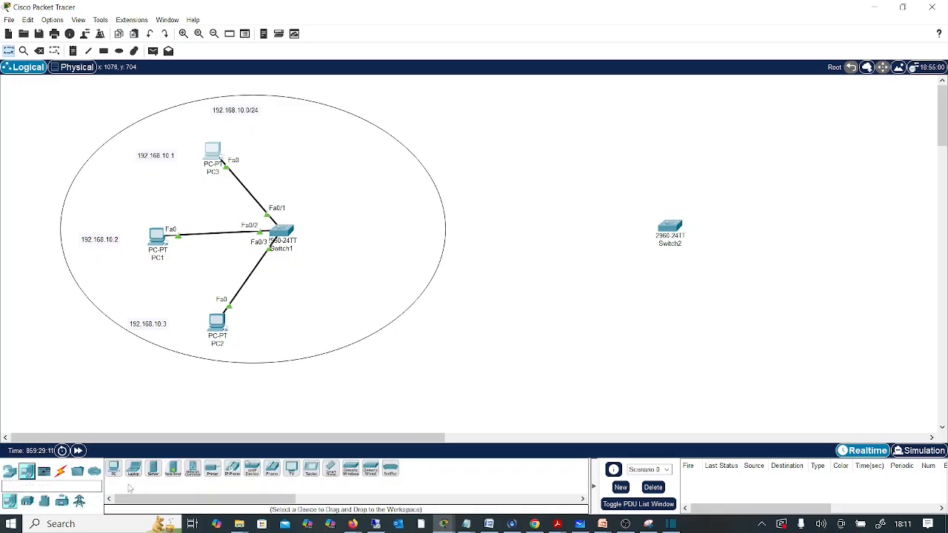
left_click_drag(114, 468, 798, 179)
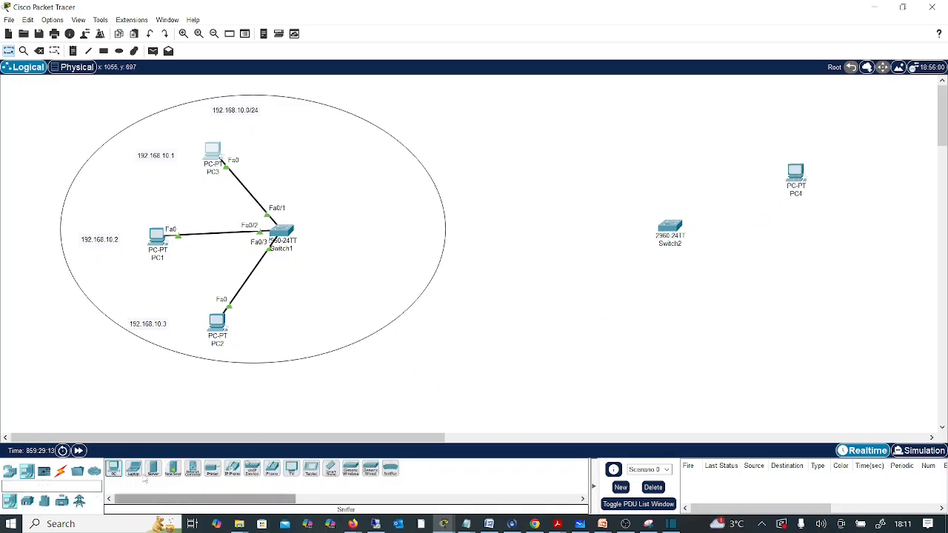
left_click_drag(114, 469, 798, 244)
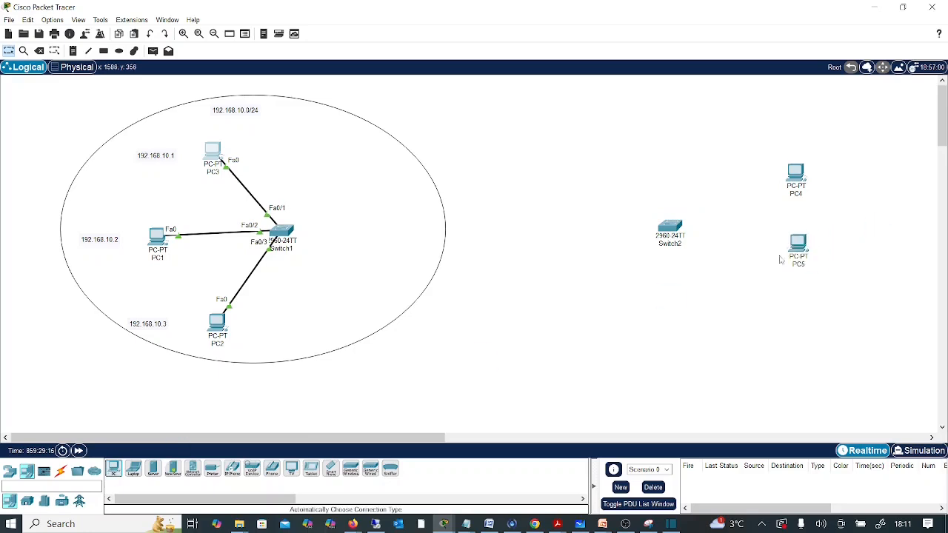
left_click_drag(113, 469, 817, 337)
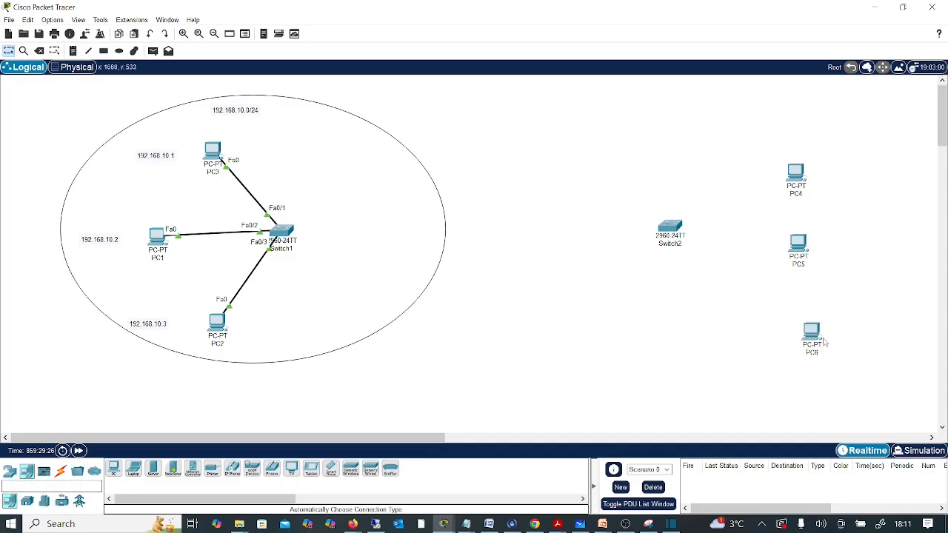
Step: Move PC4, PC5 and PC6 up into a tighter column and shift Switch2 up beside PC5
left_click_drag(823, 340, 811, 306)
left_click_drag(799, 244, 798, 225)
left_click_drag(797, 174, 791, 127)
left_click_drag(797, 226, 791, 188)
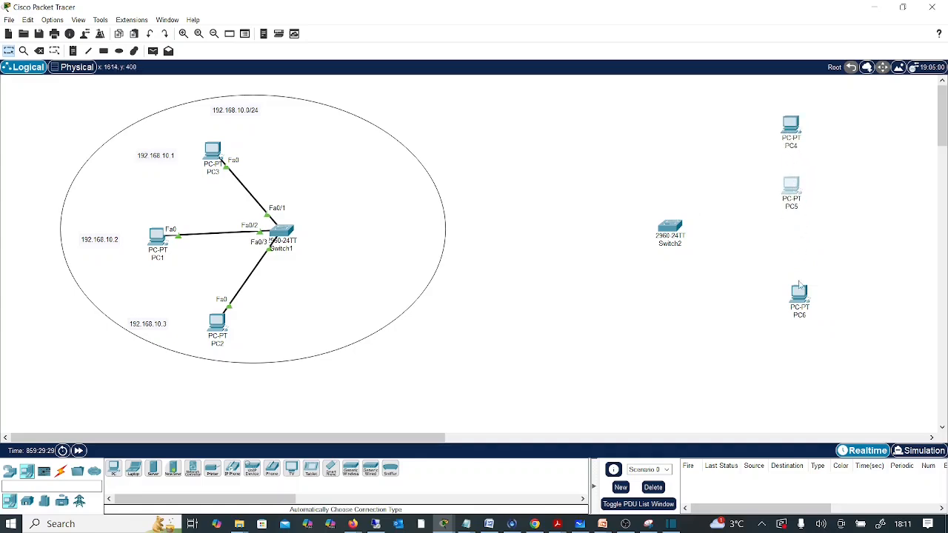
left_click_drag(799, 285, 798, 256)
left_click_drag(678, 239, 693, 197)
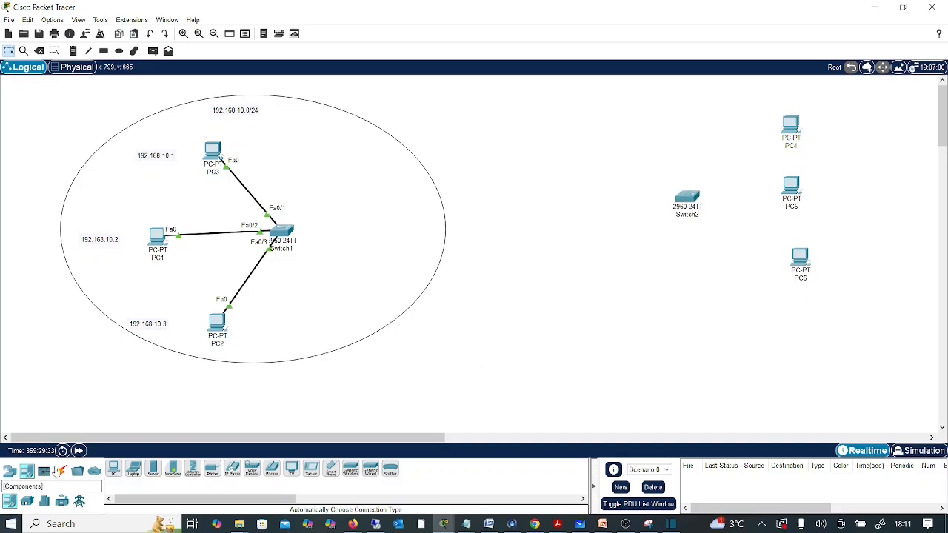
Step: Connect Switch2 to PC4, PC5 and PC6 in that order, using the automatically chosen connection type
left_click(59, 472)
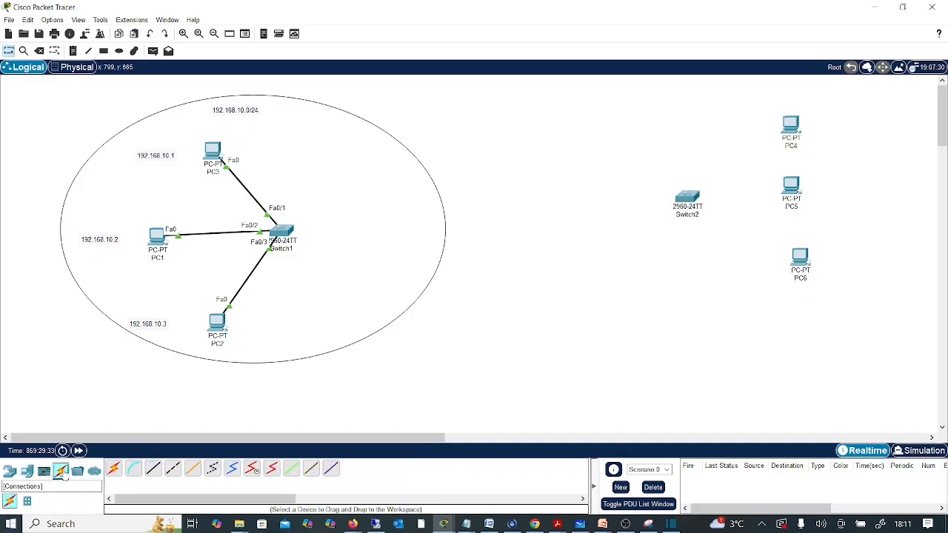
left_click(114, 474)
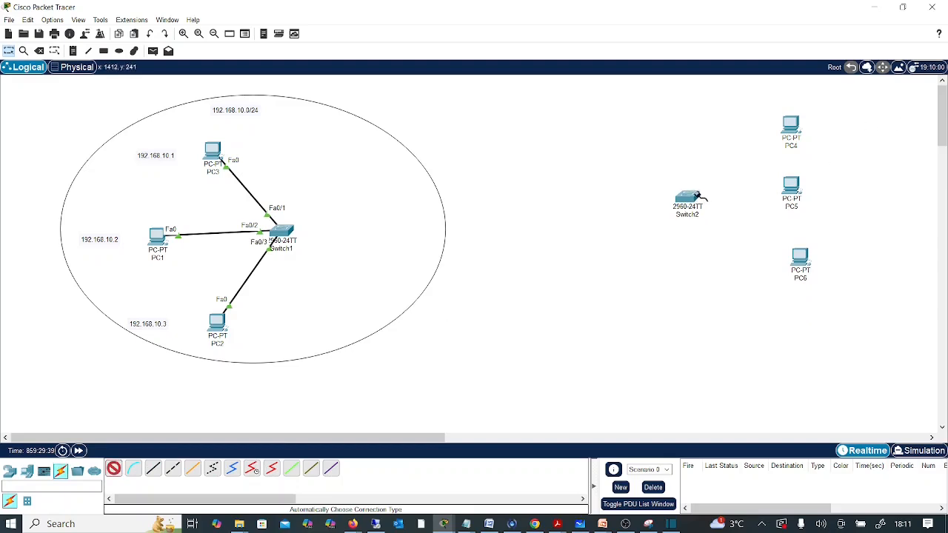
left_click(696, 195)
left_click(792, 129)
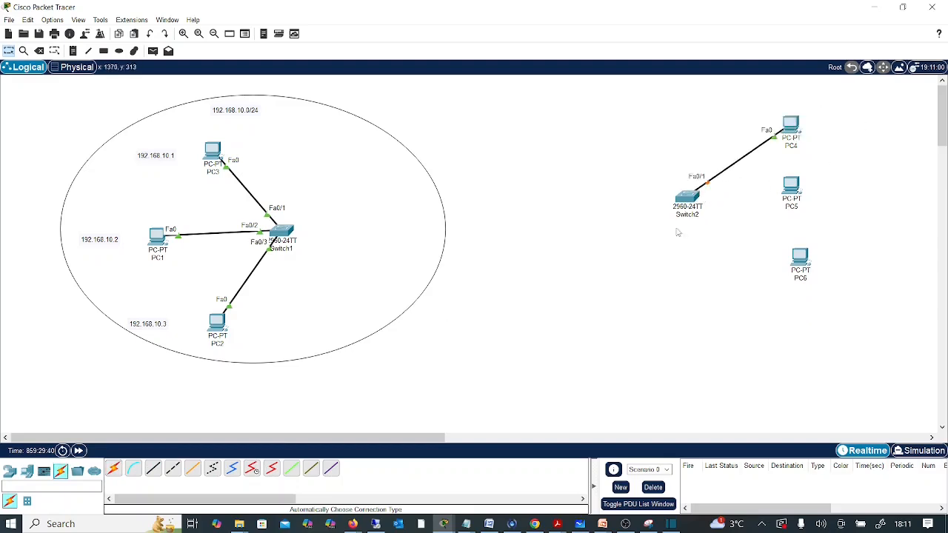
left_click(113, 468)
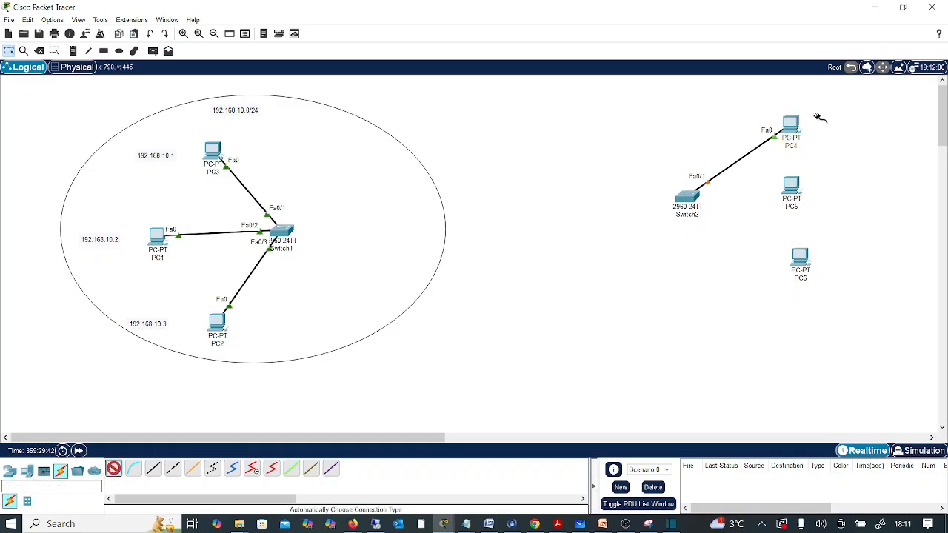
left_click(696, 198)
left_click(791, 187)
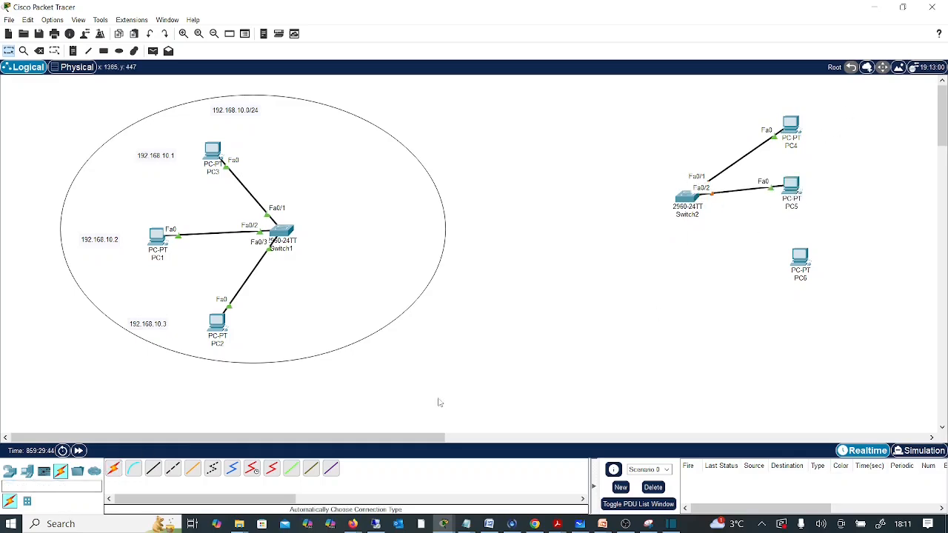
left_click(114, 468)
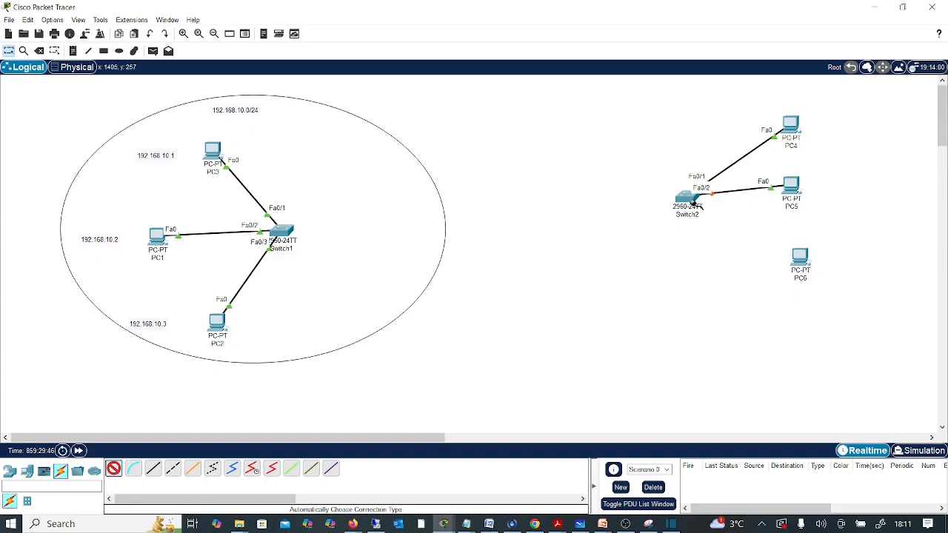
left_click(694, 202)
left_click(795, 258)
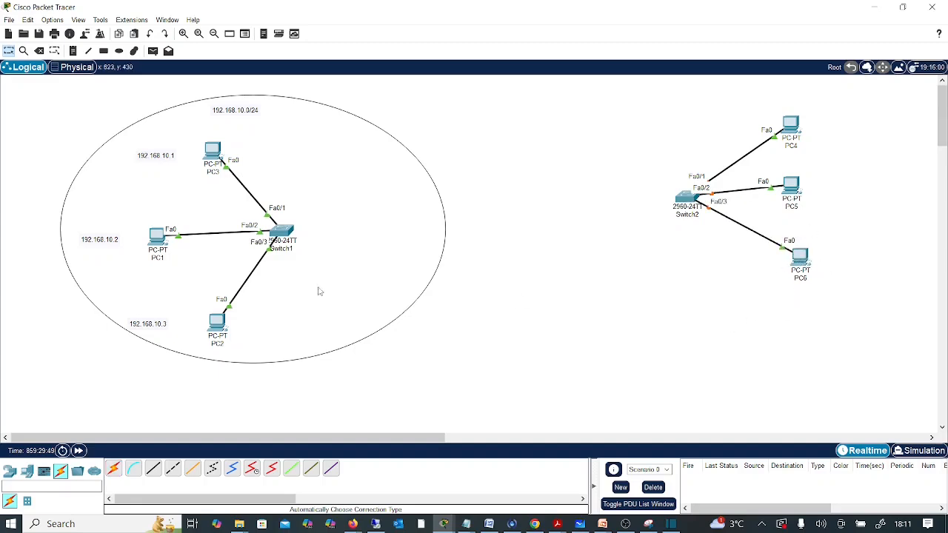
Step: Draw an unfilled ellipse with a black outline around Switch2 and its three PCs, and leave the drawing tool
left_click(118, 50)
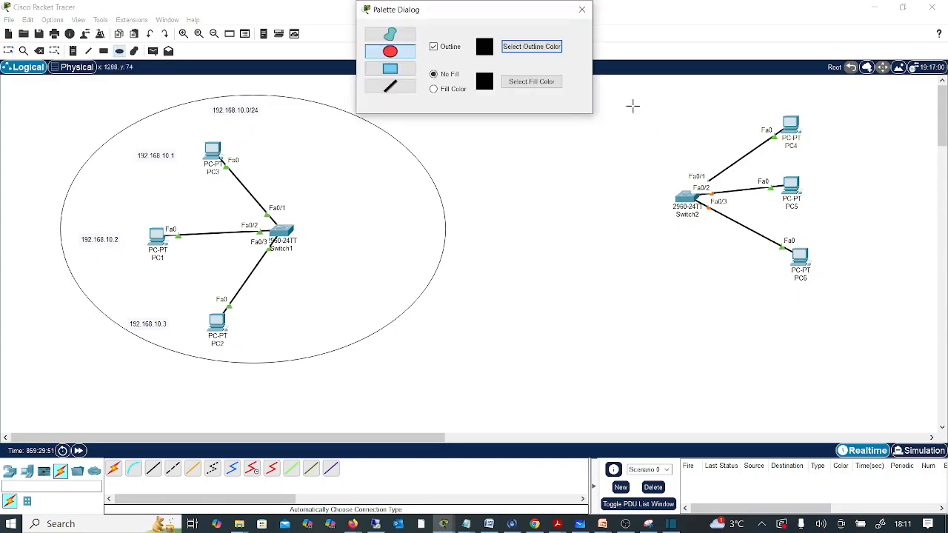
left_click_drag(612, 88, 908, 368)
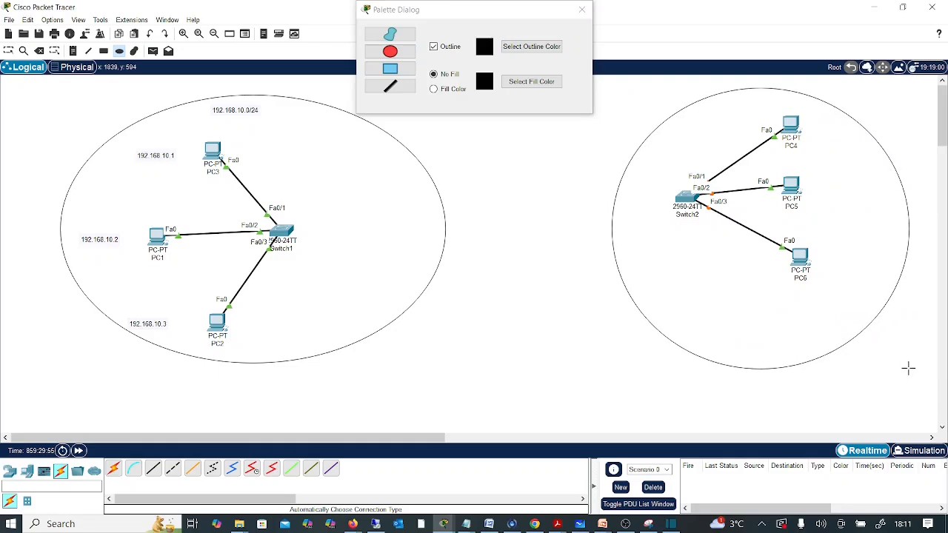
left_click(582, 9)
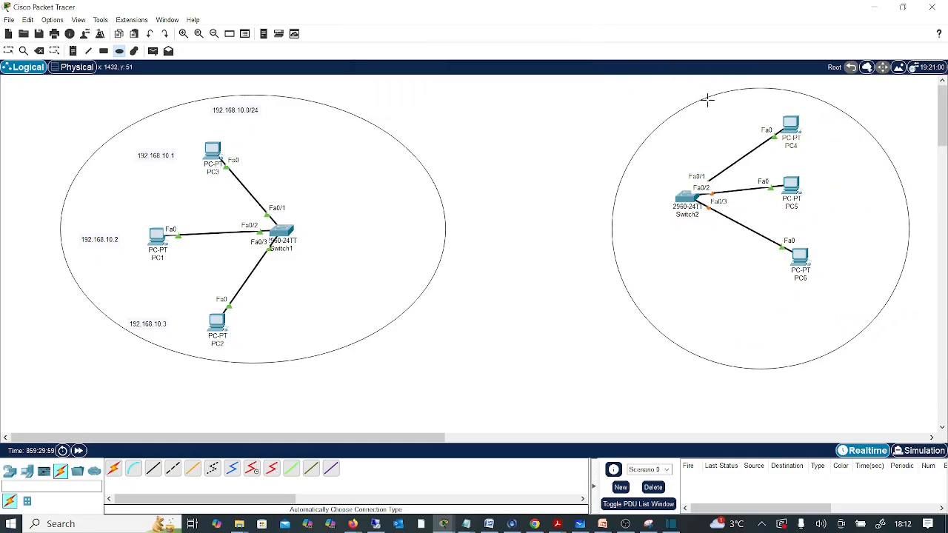
key("Escape")
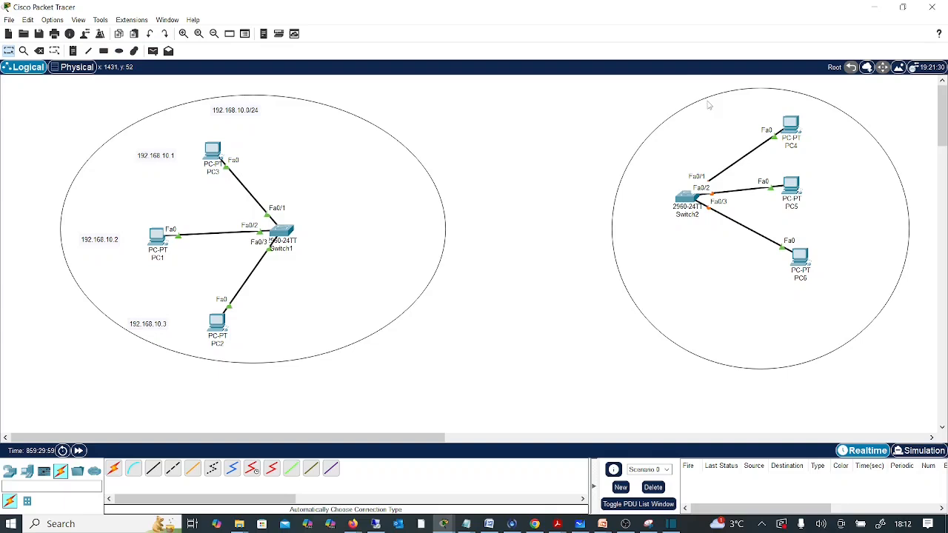
Step: Add the network label 172.16.10.0/24 near the upper edge inside the ellipse around Switch2's LAN
left_click(73, 54)
left_click(714, 103)
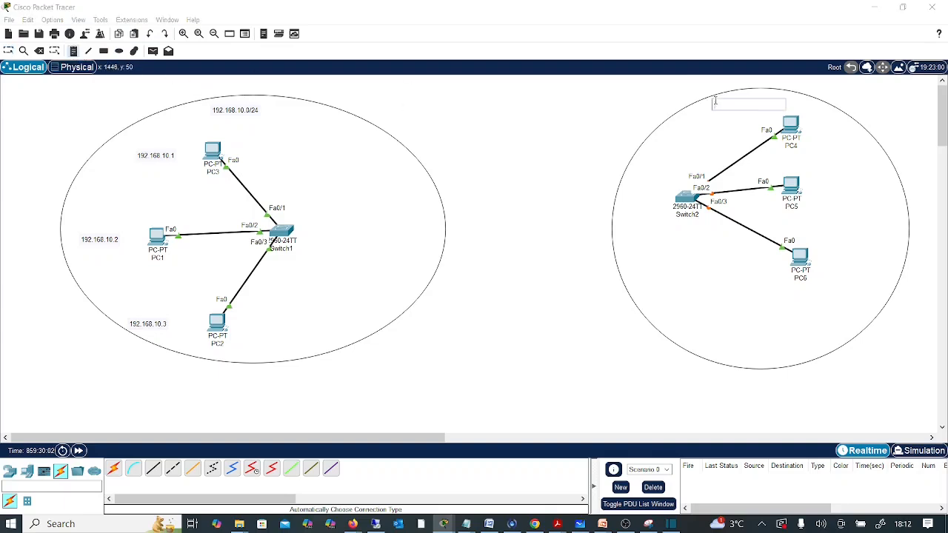
type("172.16.10.")
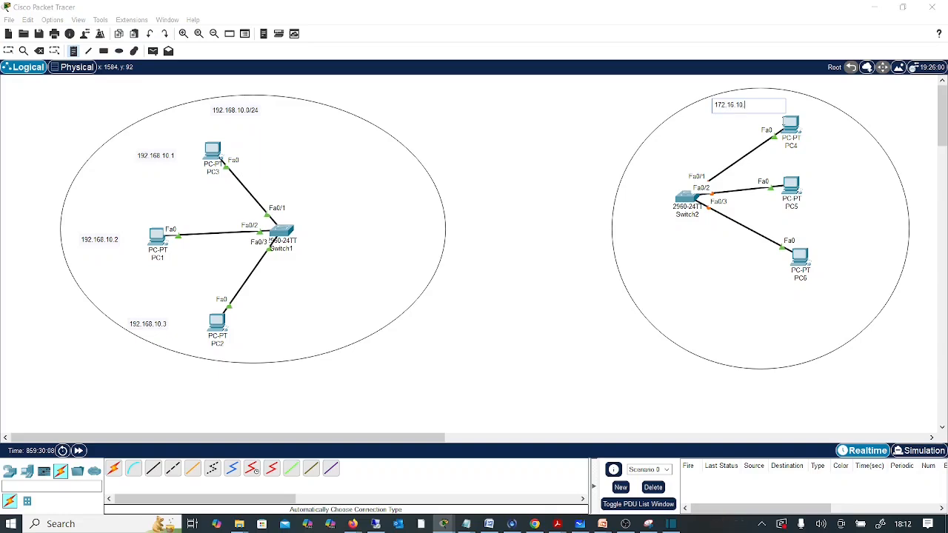
type("0/24")
left_click(845, 182)
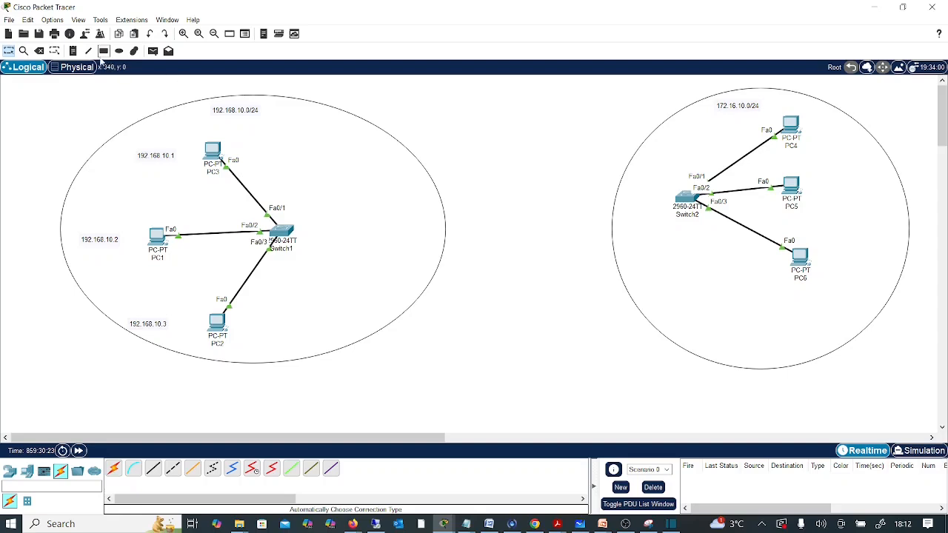
Step: Label PC4, PC5 and PC6 with the notes 172.16.10.1, 172.16.10.2 and 172.16.10.3 beside them, and leave the note tool
left_click(74, 51)
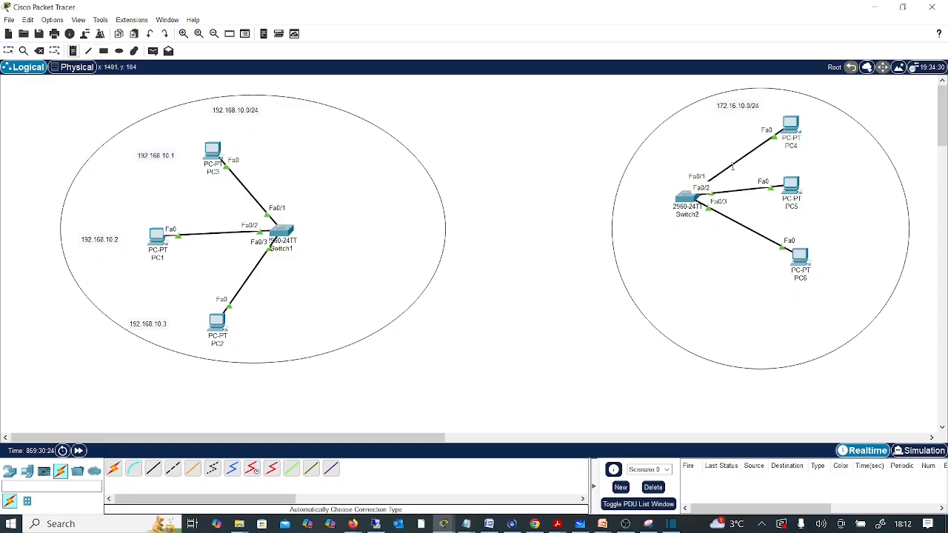
left_click(818, 141)
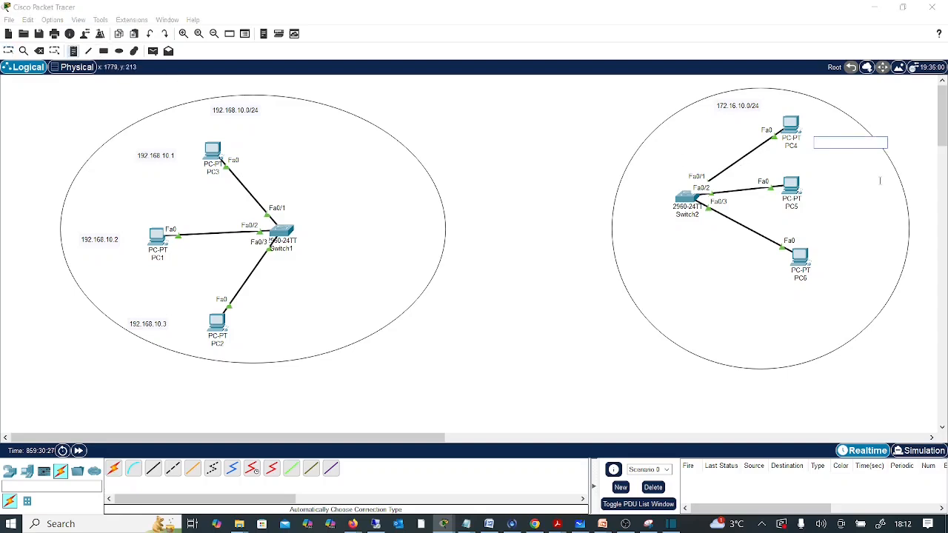
type("172.16.10.1")
left_click(819, 184)
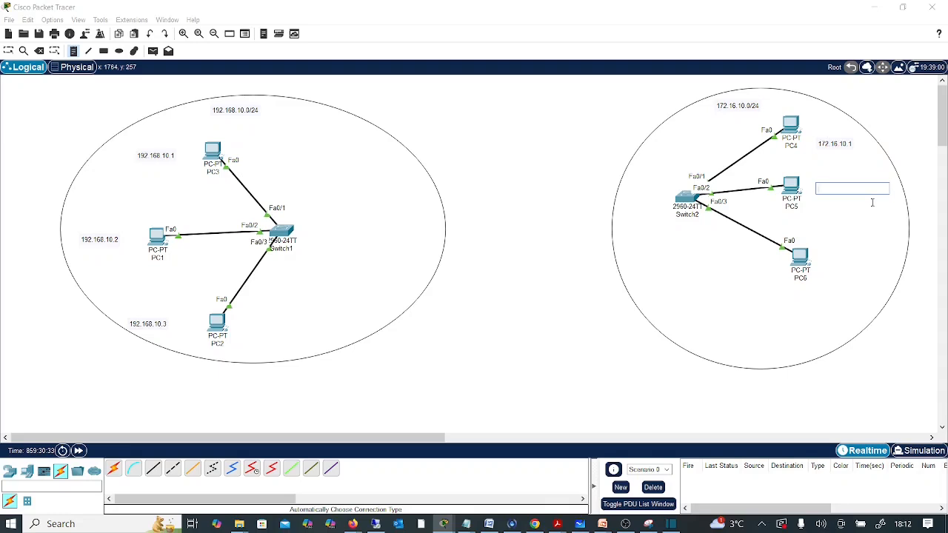
type("172.16.10.2")
left_click(839, 256)
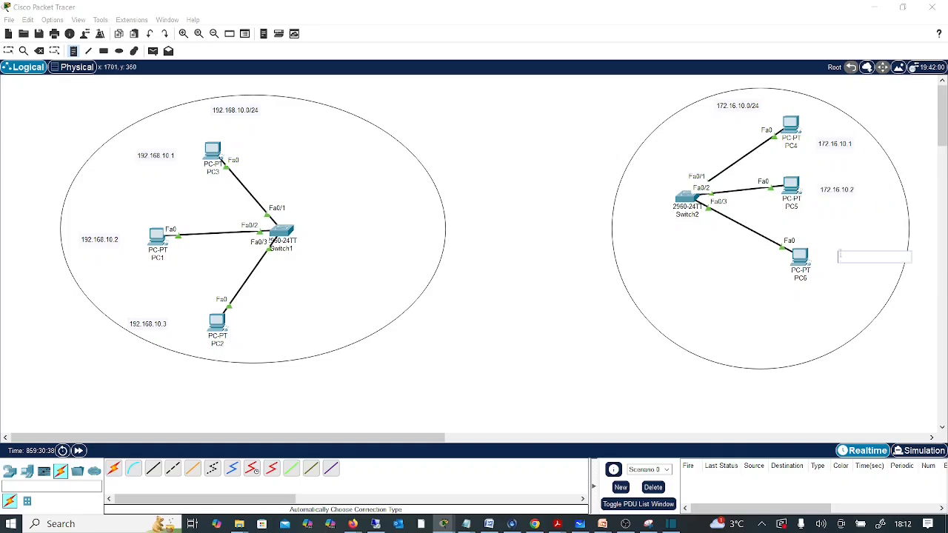
type("172.16.10.3")
left_click(874, 342)
key("Escape")
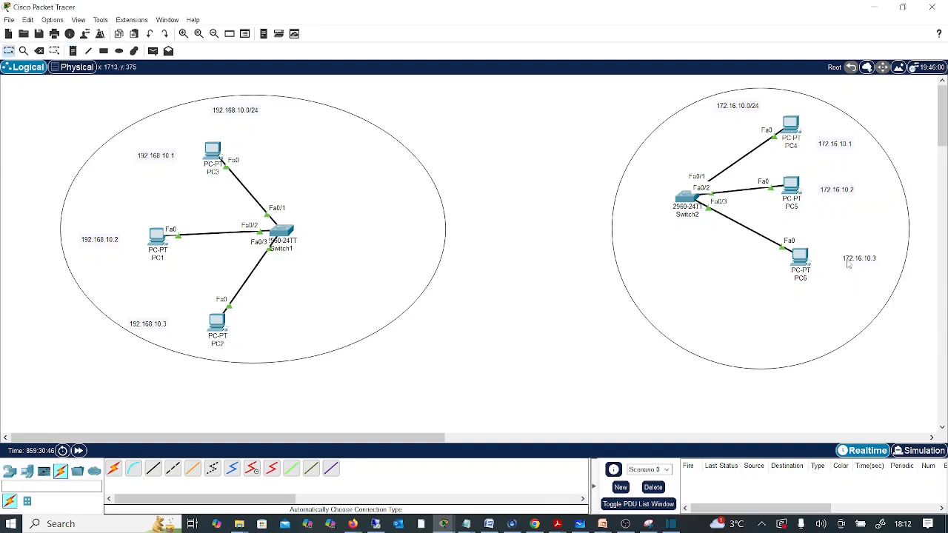
Step: Move the 172.16.10.3 label closer to PC6 and clear the selection
left_click_drag(852, 264, 835, 264)
left_click(838, 290)
left_click(768, 316)
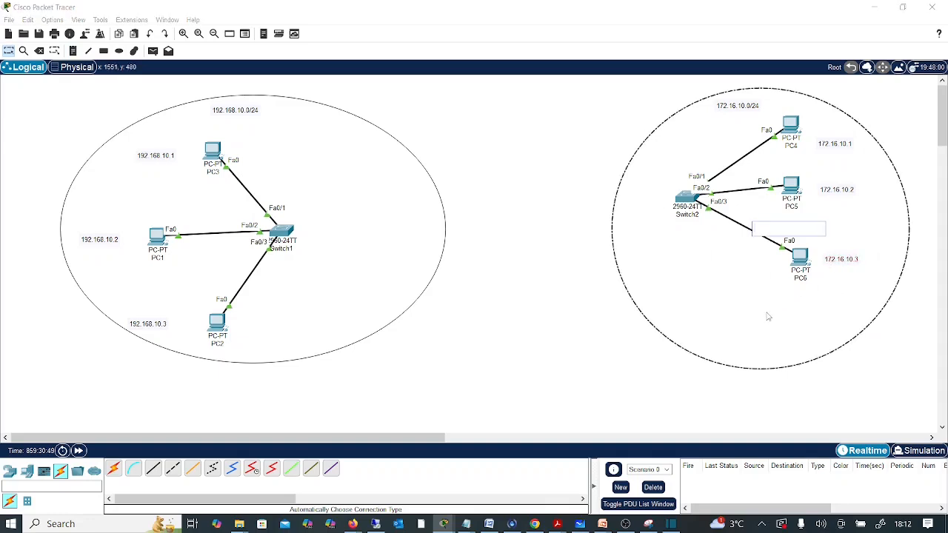
left_click(770, 315)
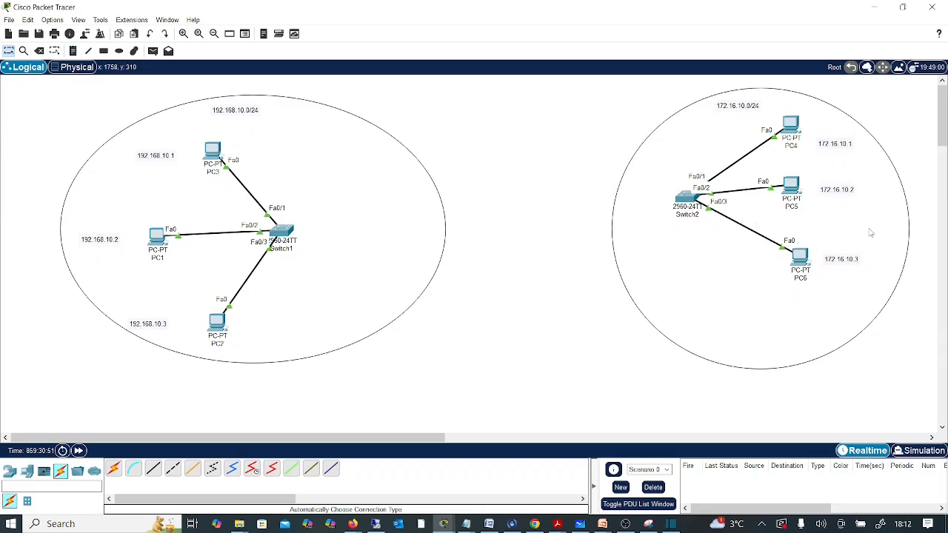
Step: Give PC4 the static IPv4 address 172.16.10.1 with the default subnet mask 255.255.0.0, and close its window
left_click(791, 131)
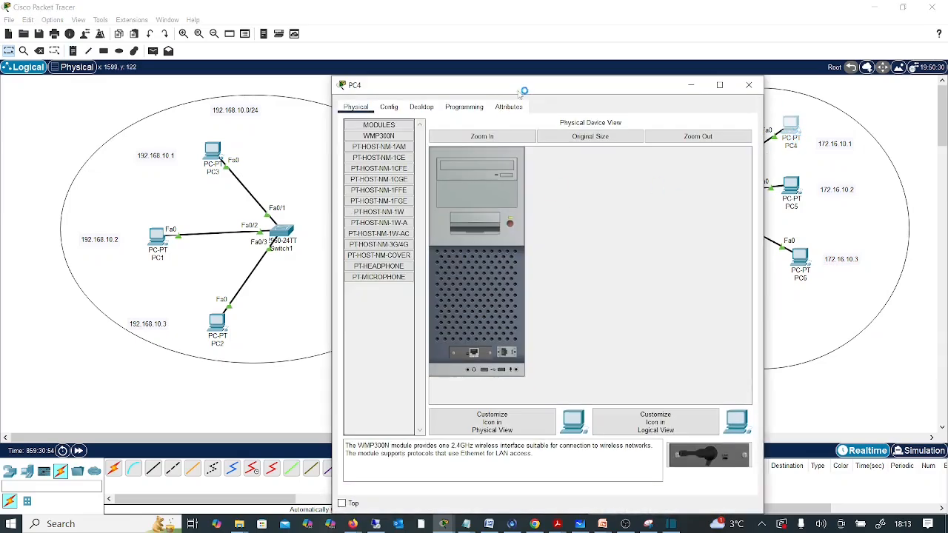
left_click_drag(521, 89, 413, 92)
left_click(345, 105)
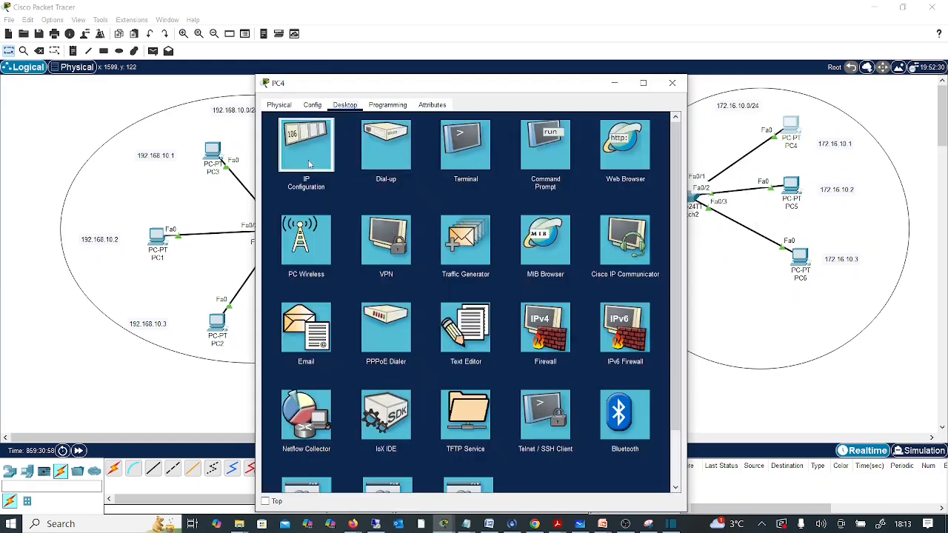
left_click(306, 152)
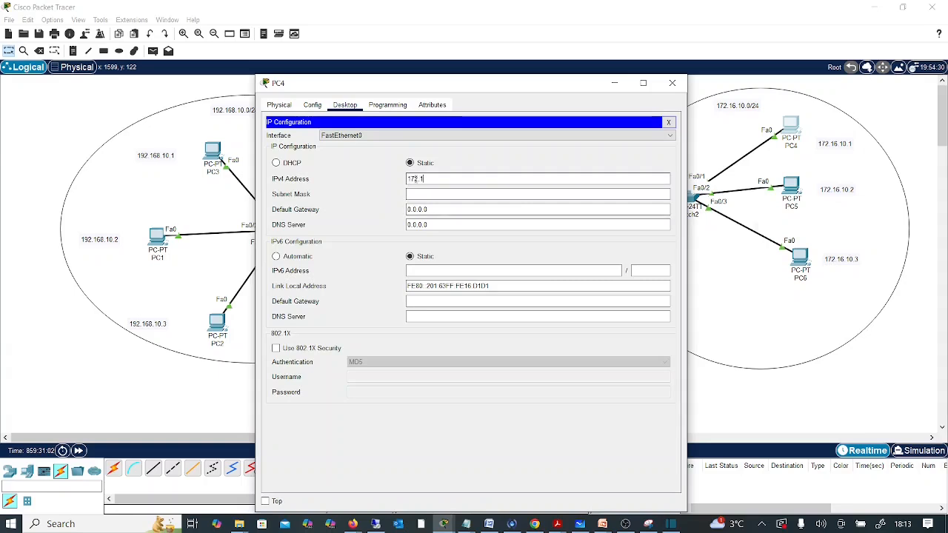
type("172.16.10.1")
left_click(428, 194)
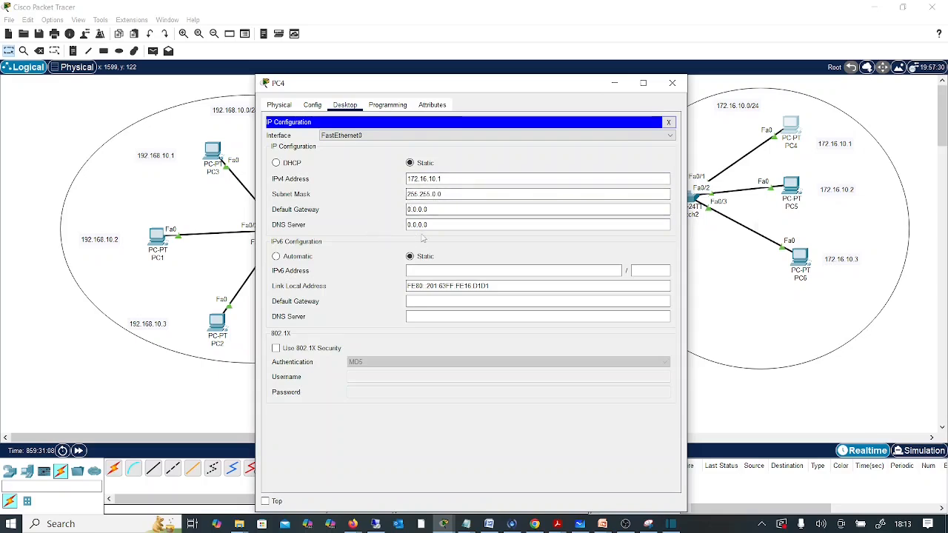
left_click(667, 123)
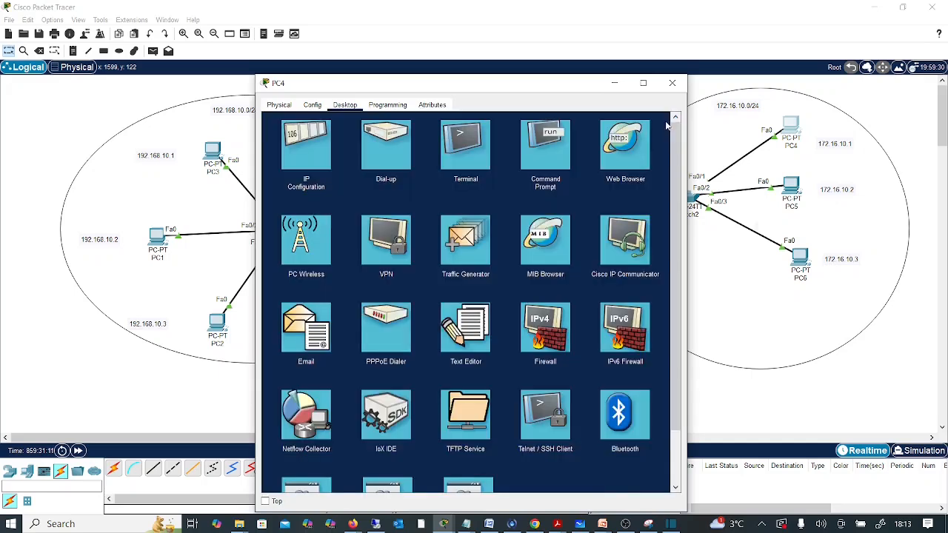
left_click(672, 83)
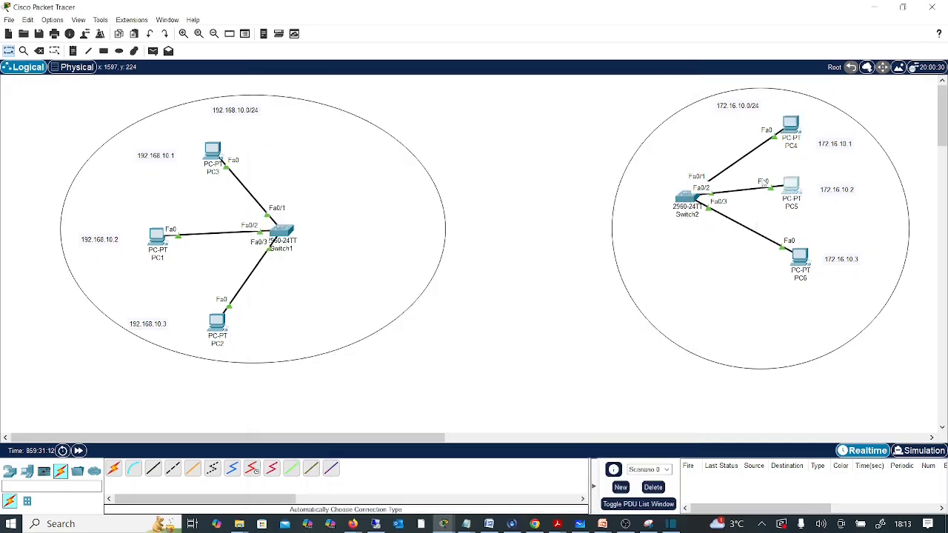
Step: Give PC5 the static IPv4 address 172.16.10.2 with the default subnet mask 255.255.0.0, and close its window
left_click(789, 185)
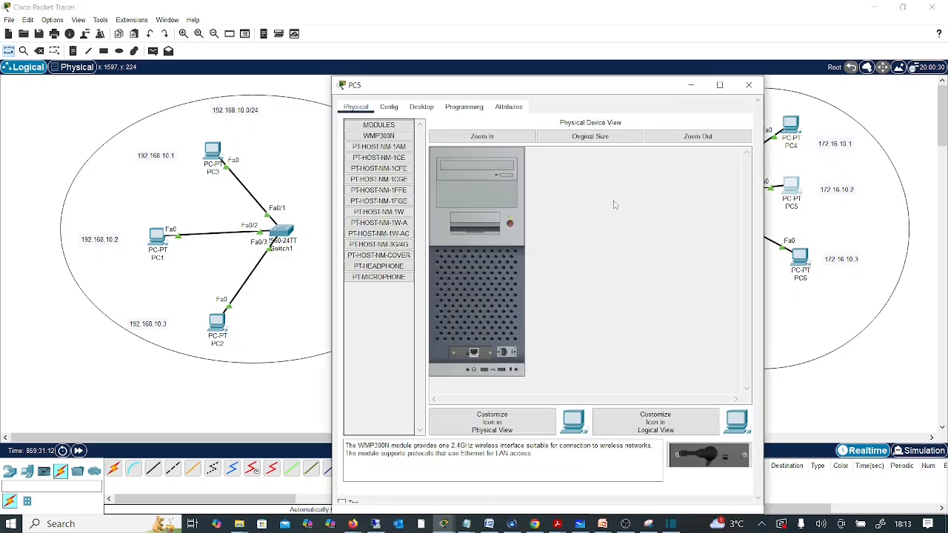
left_click(421, 106)
left_click(390, 155)
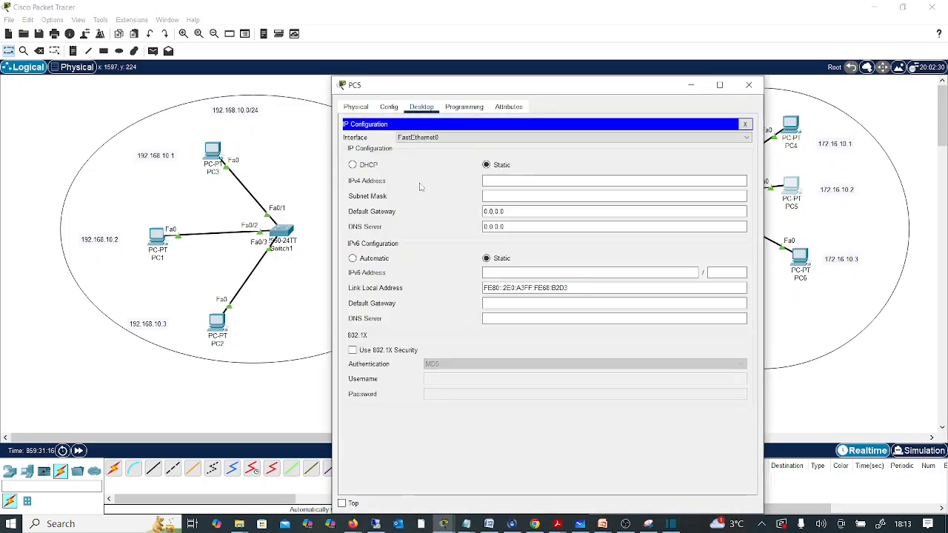
left_click(508, 181)
type("172.1")
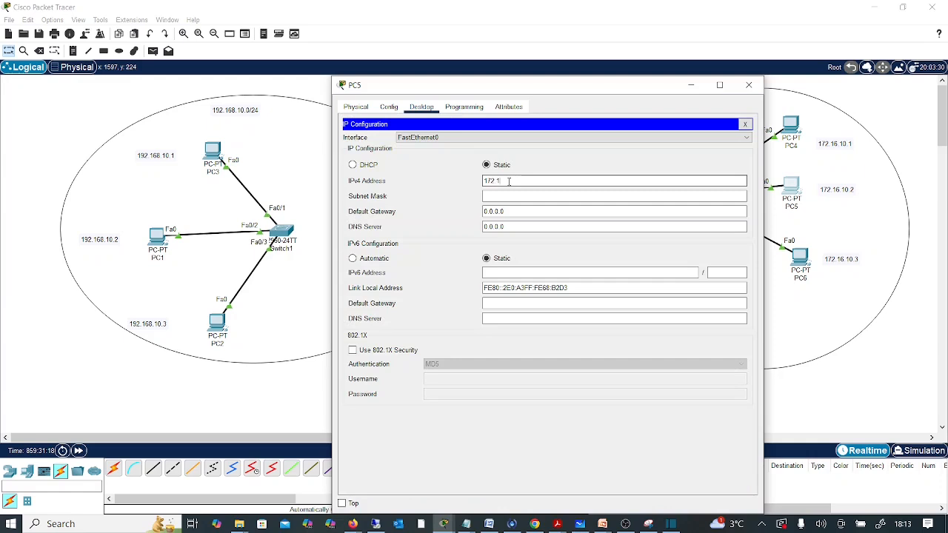
type("6.10.2")
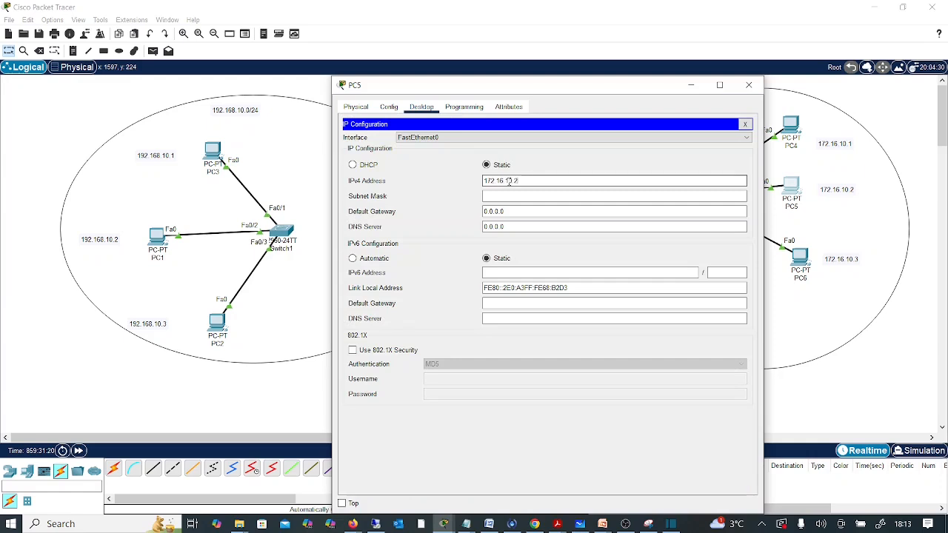
left_click(516, 194)
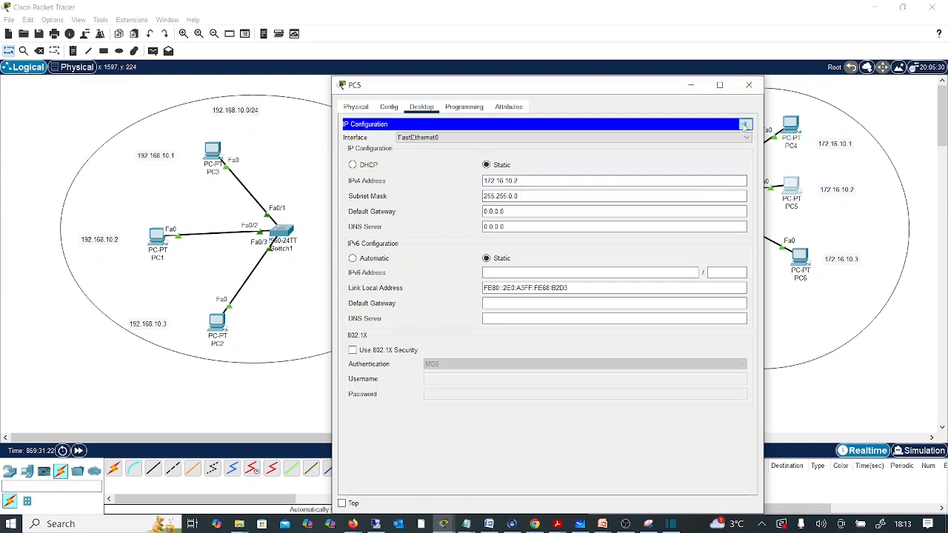
left_click(744, 124)
left_click(749, 86)
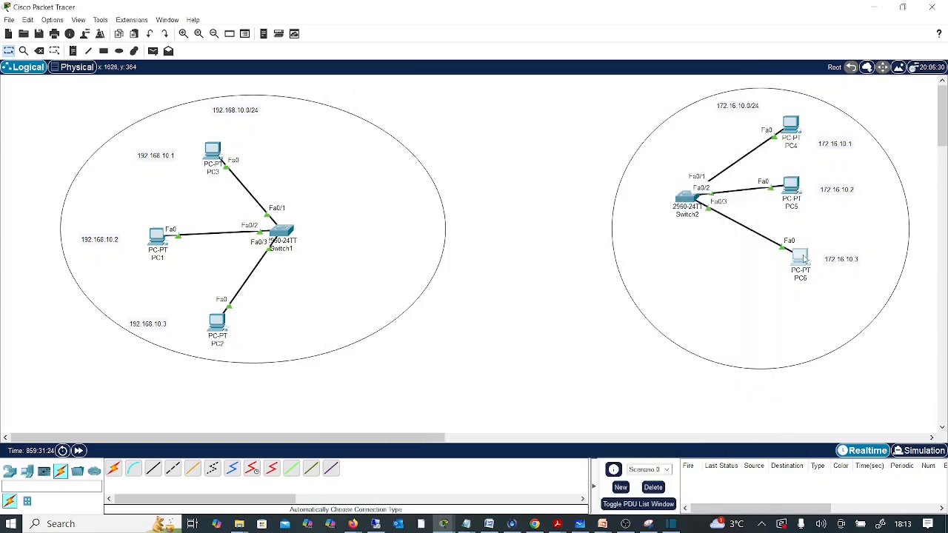
Step: Give PC6 the static IPv4 address 172.16.10.3 with the default subnet mask 255.255.0.0, and close its window
left_click(799, 254)
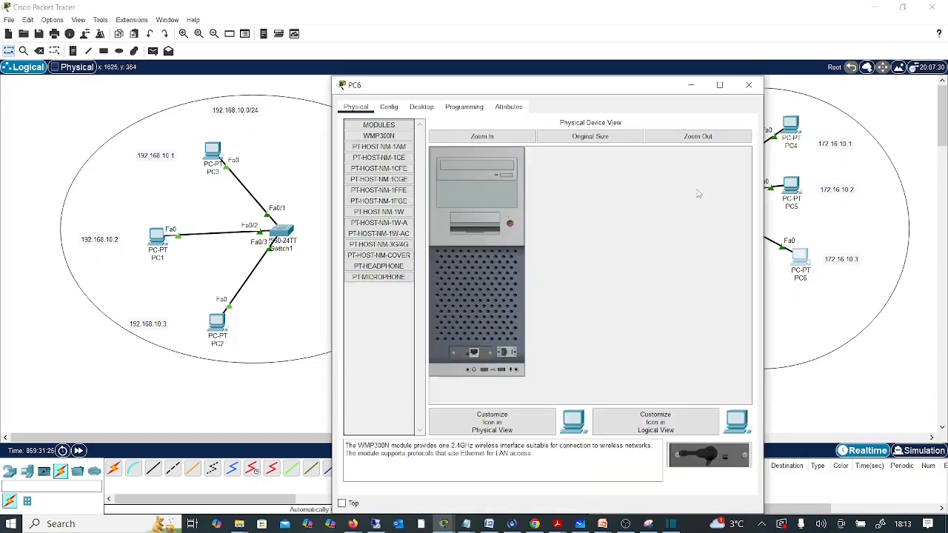
left_click(424, 109)
left_click(397, 154)
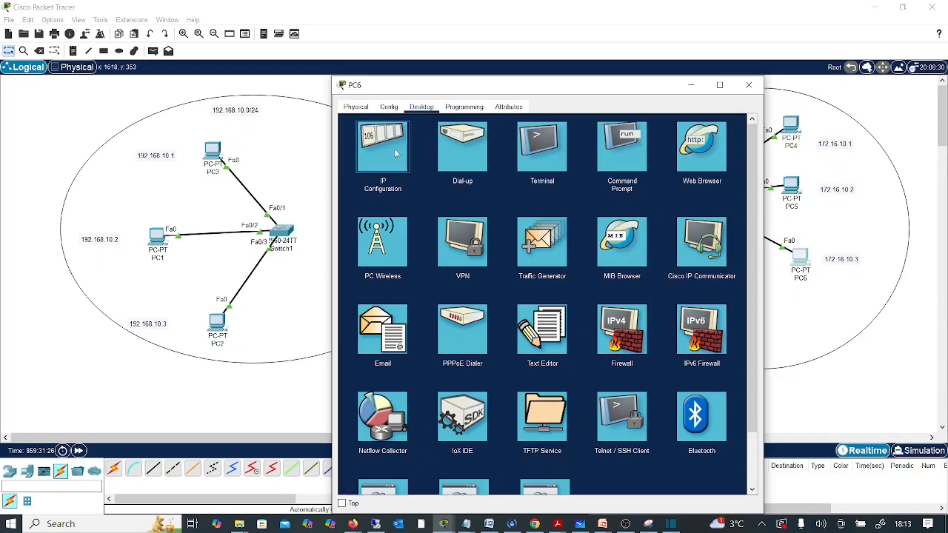
left_click(500, 180)
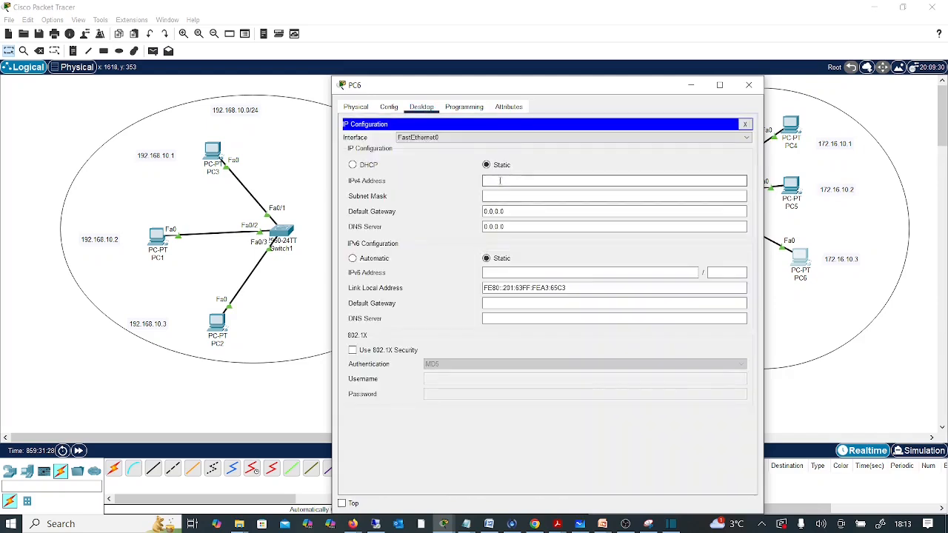
type("172.16.10")
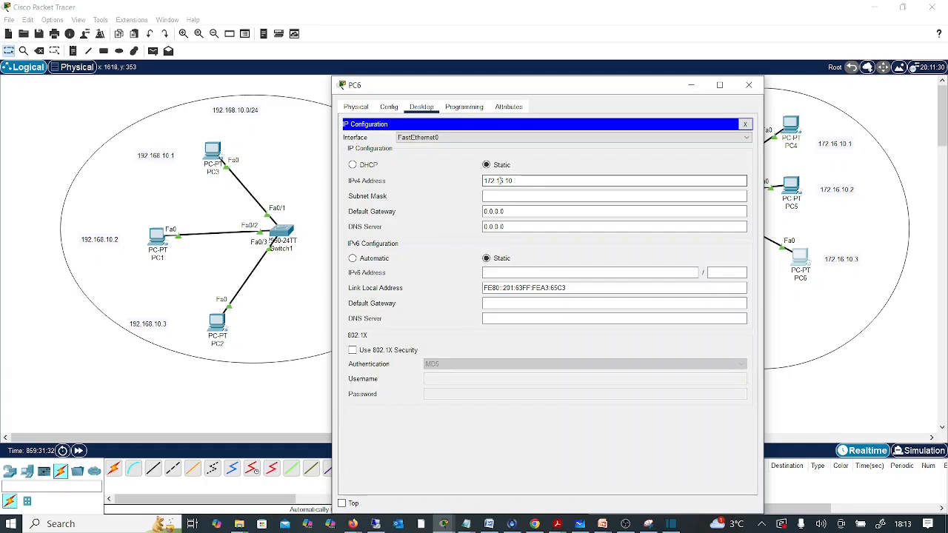
type(".3")
left_click(562, 195)
left_click(569, 211)
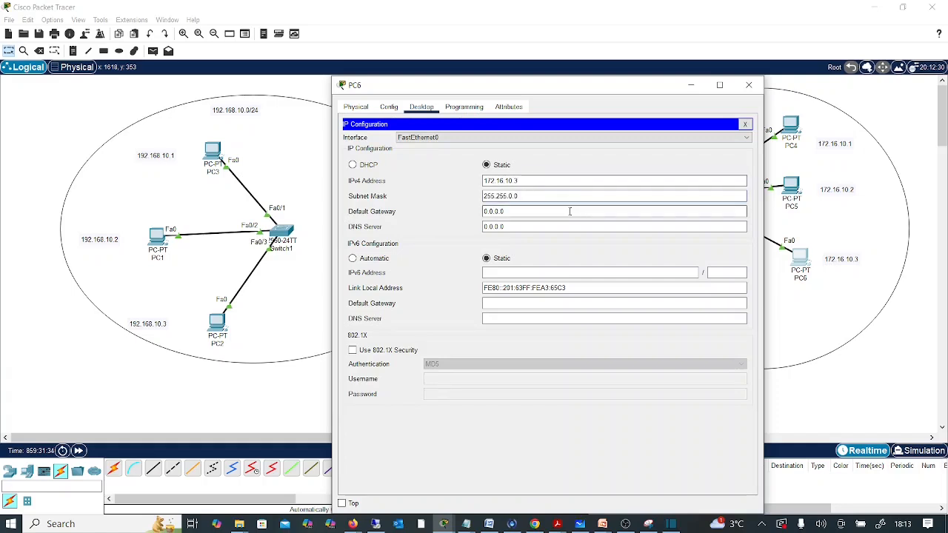
left_click(749, 86)
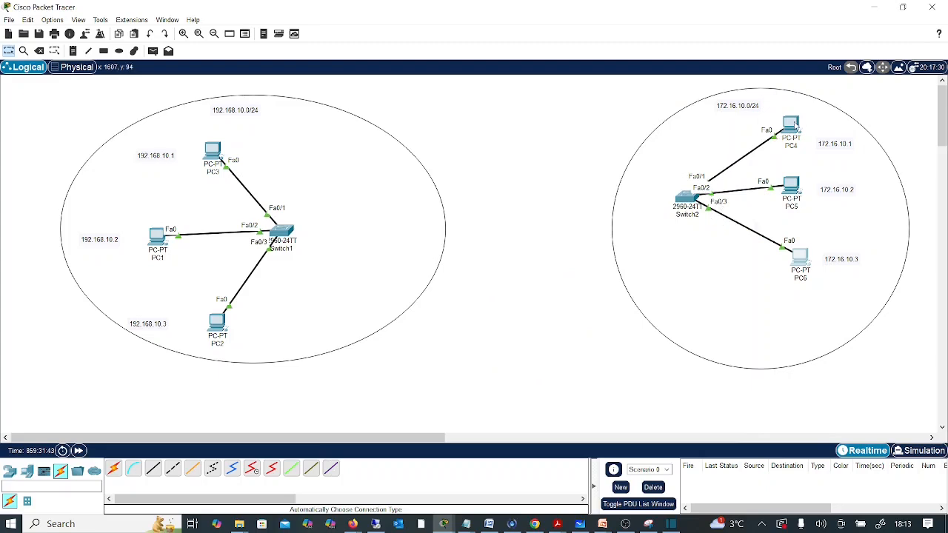
Step: Test connectivity within the second LAN by pinging 172.16.10.3 from PC4's command prompt, and close its window
left_click(790, 125)
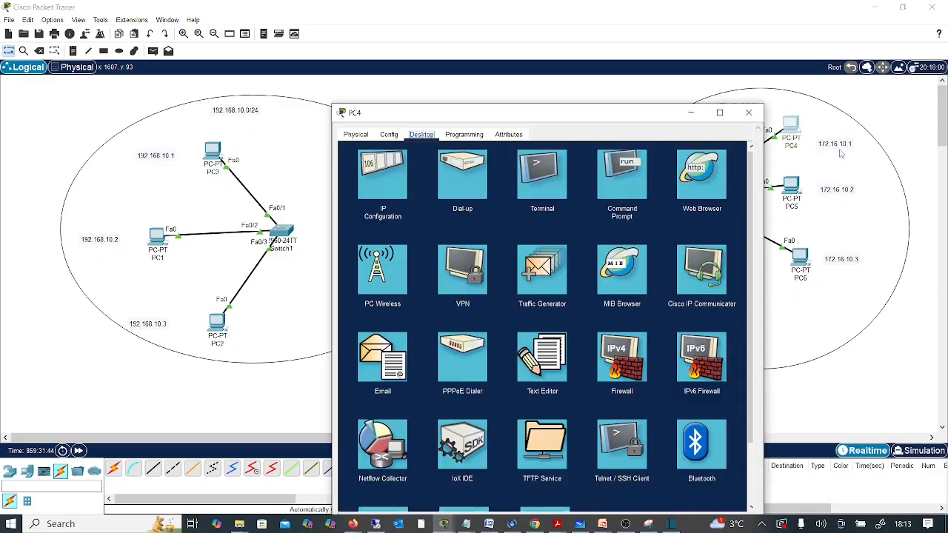
left_click_drag(647, 117, 481, 94)
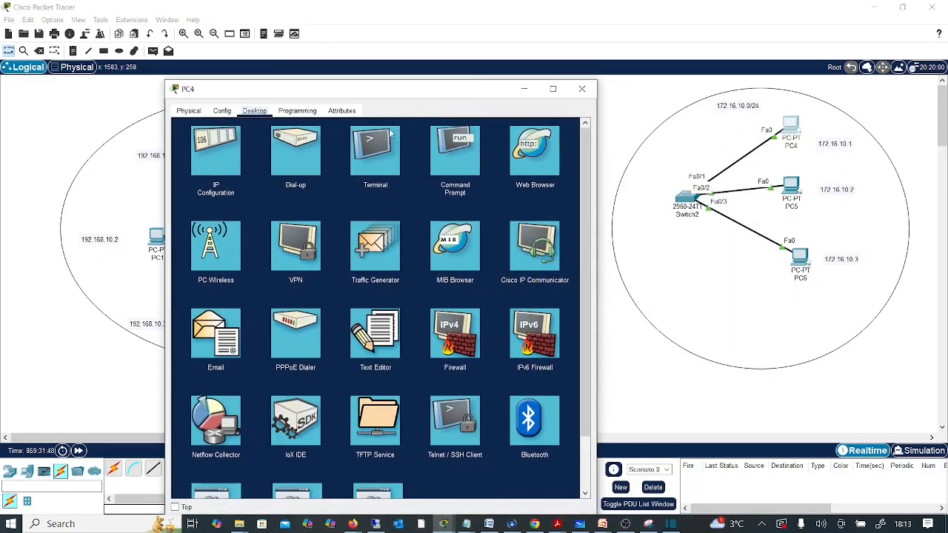
left_click(455, 151)
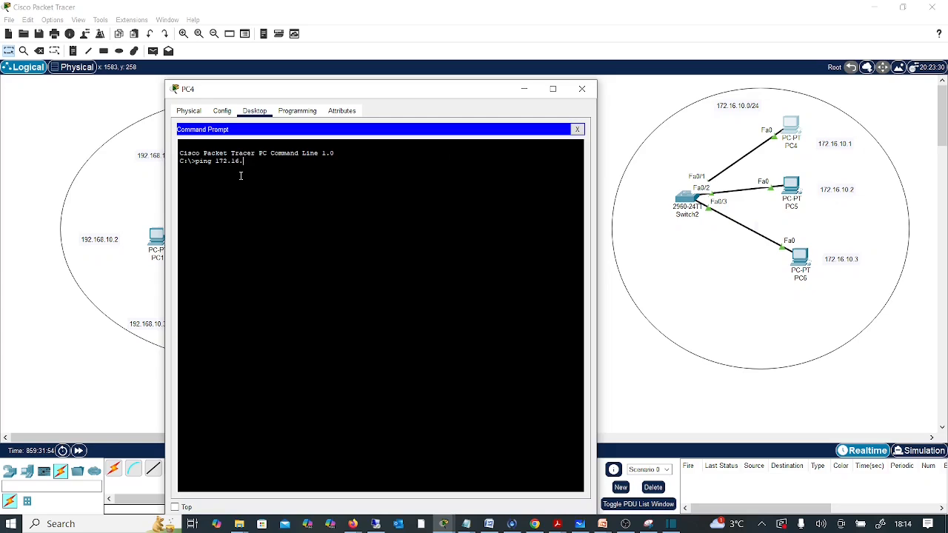
key("Return")
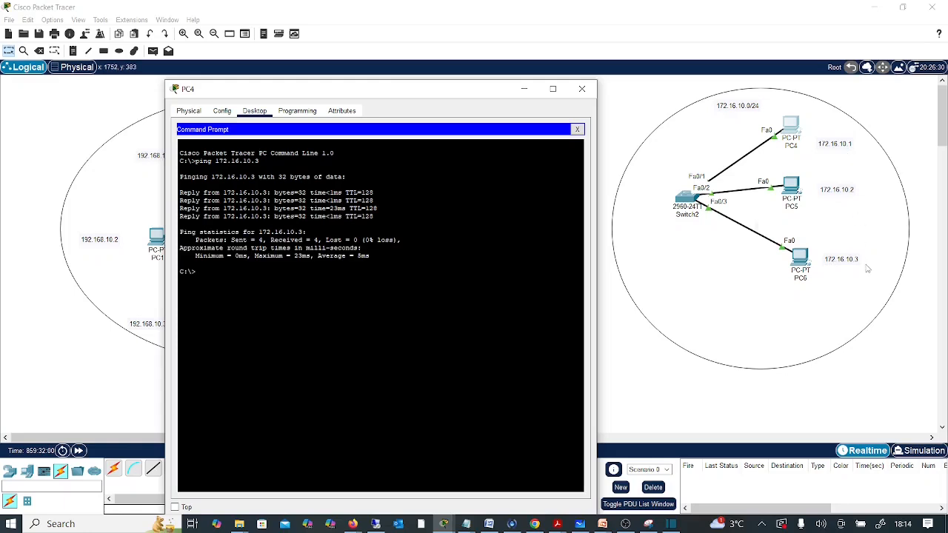
left_click(581, 89)
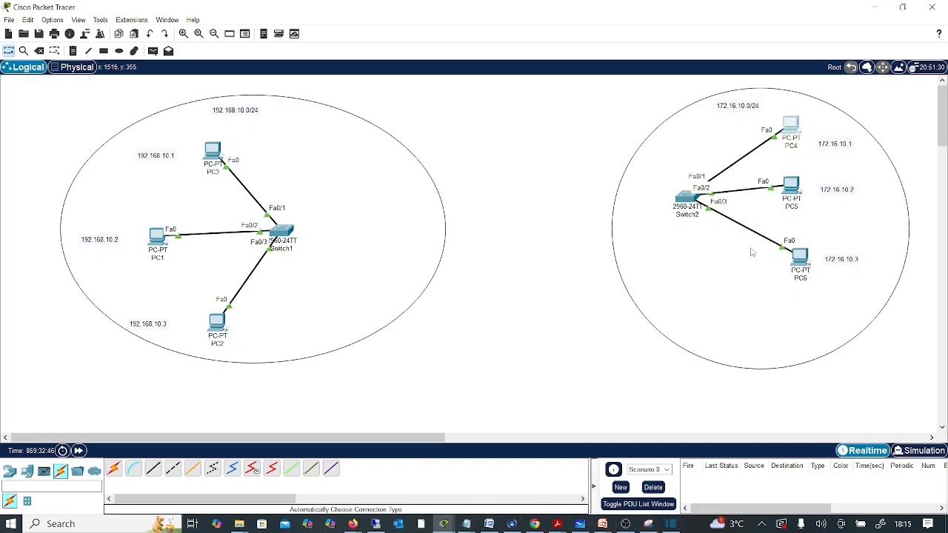
Step: Test connectivity from PC4 to the first LAN by pinging 192.168.10.1 from its command prompt, and minimize its window
left_click(790, 128)
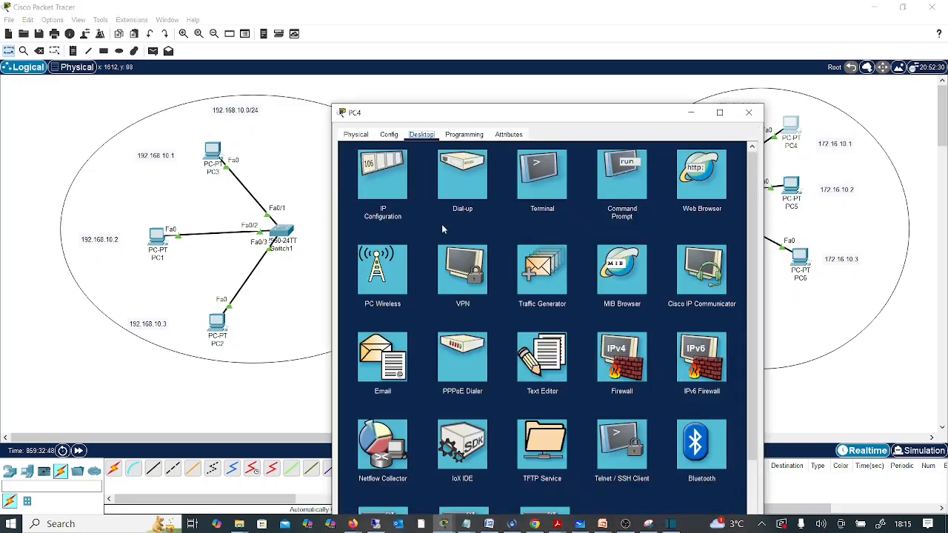
left_click(617, 171)
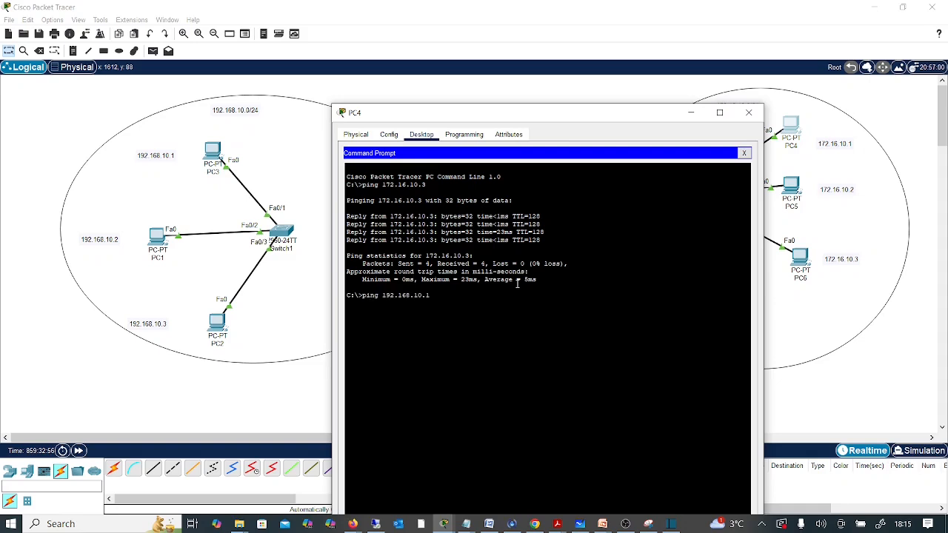
key("Return")
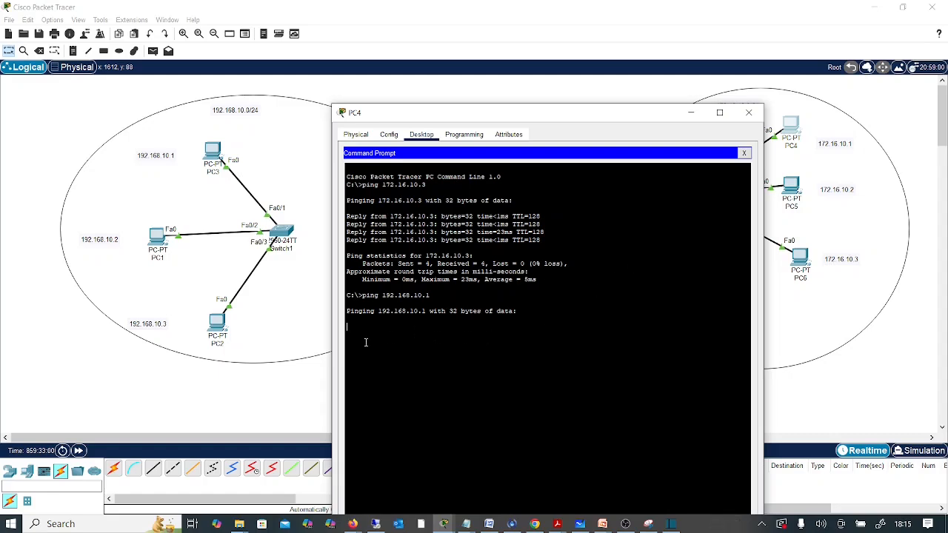
left_click(691, 113)
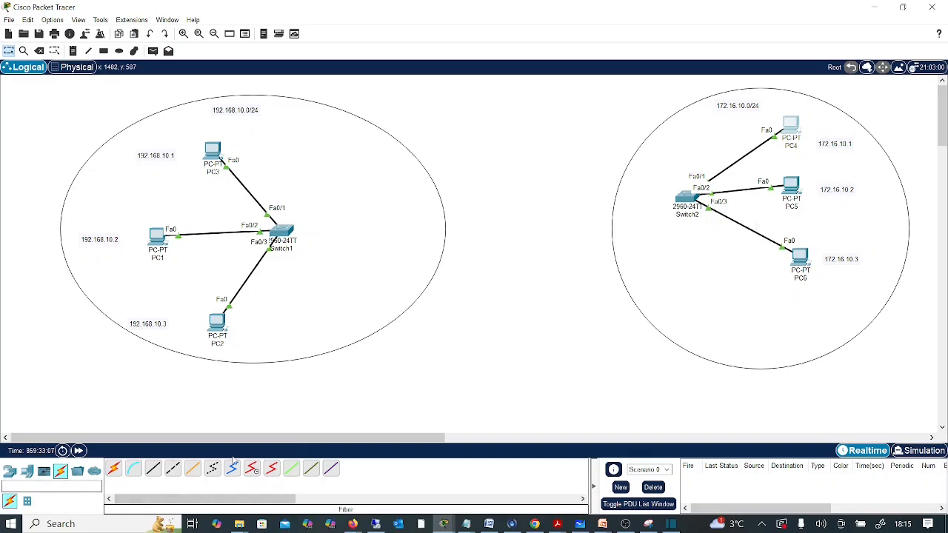
Step: Place a 2911 router midway between the two LANs, check its physical device view, and close its window
left_click(11, 477)
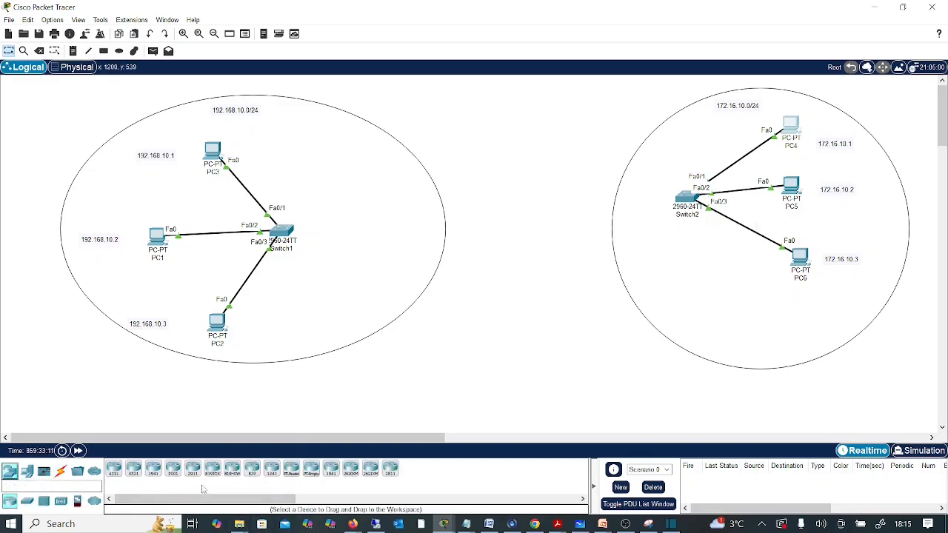
left_click(192, 469)
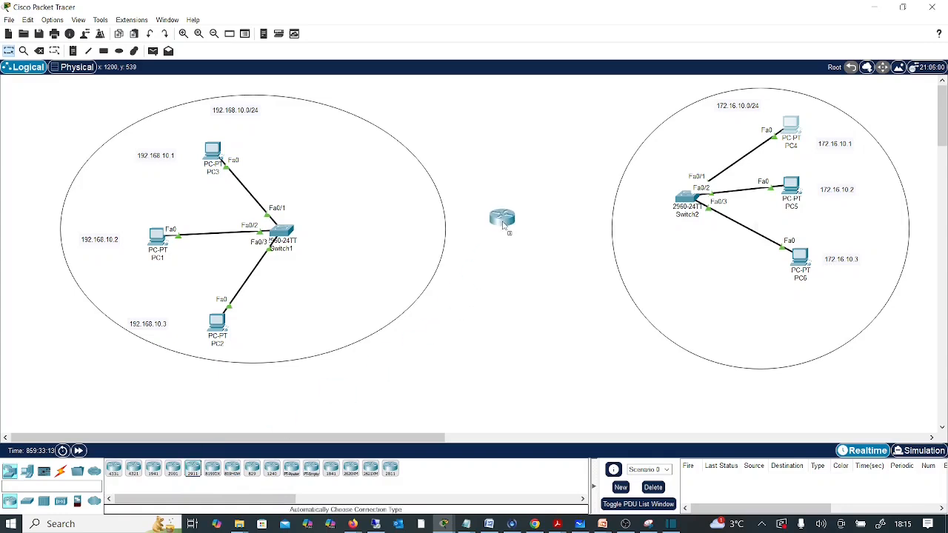
left_click(503, 227)
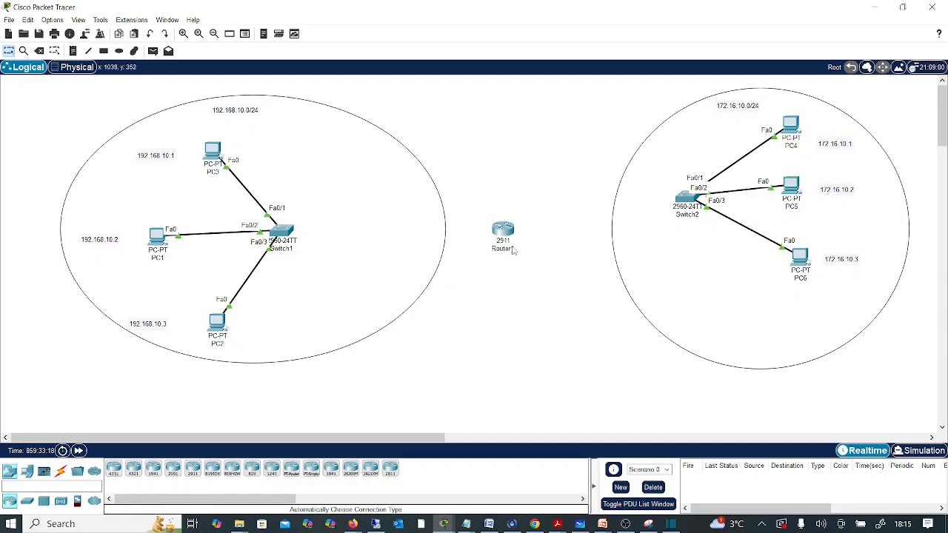
left_click_drag(513, 251, 505, 256)
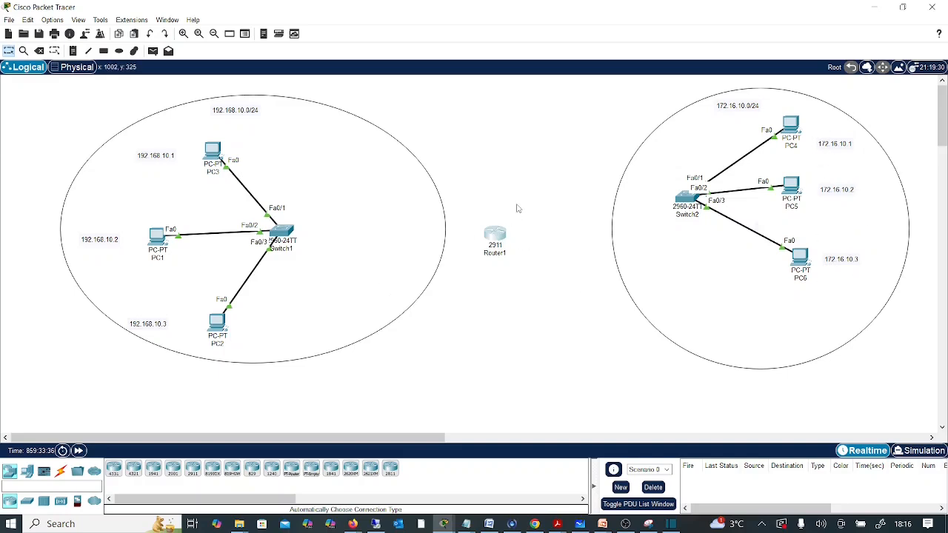
left_click(495, 235)
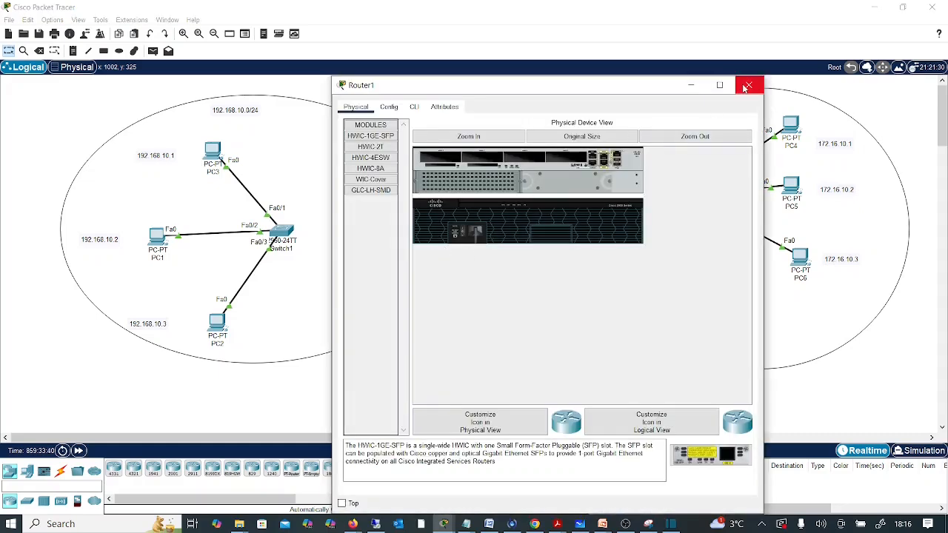
left_click(748, 86)
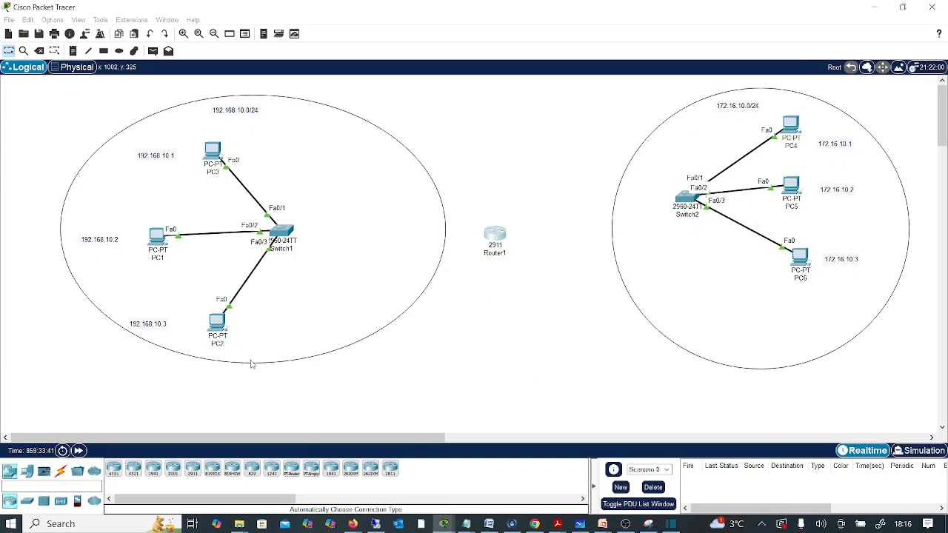
Step: Cable Switch1 to the router using the automatically chosen connection type
left_click(61, 474)
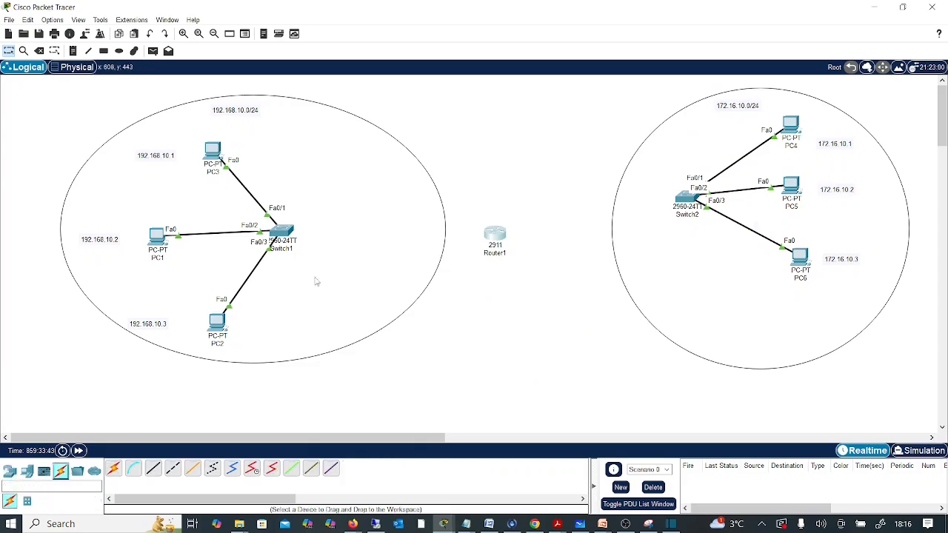
left_click(282, 232)
left_click(897, 65)
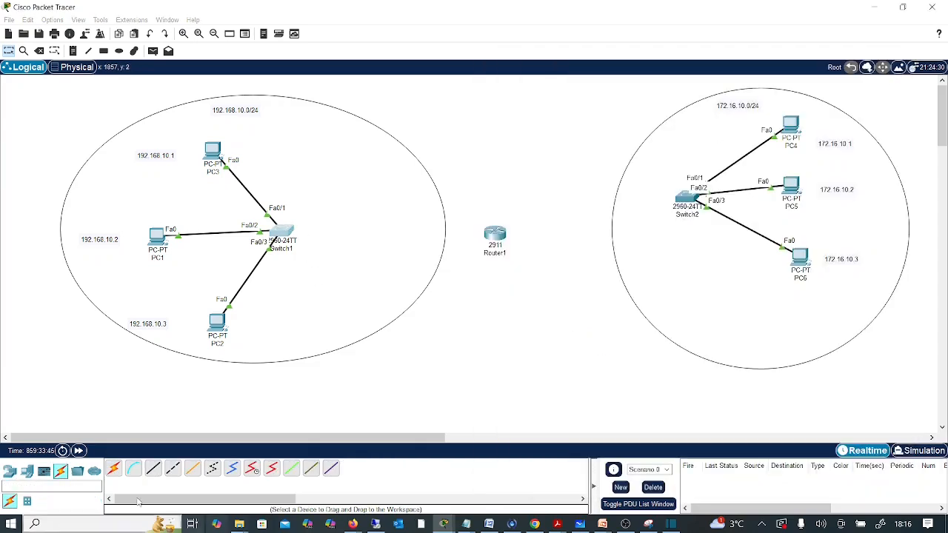
left_click(113, 468)
left_click(264, 242)
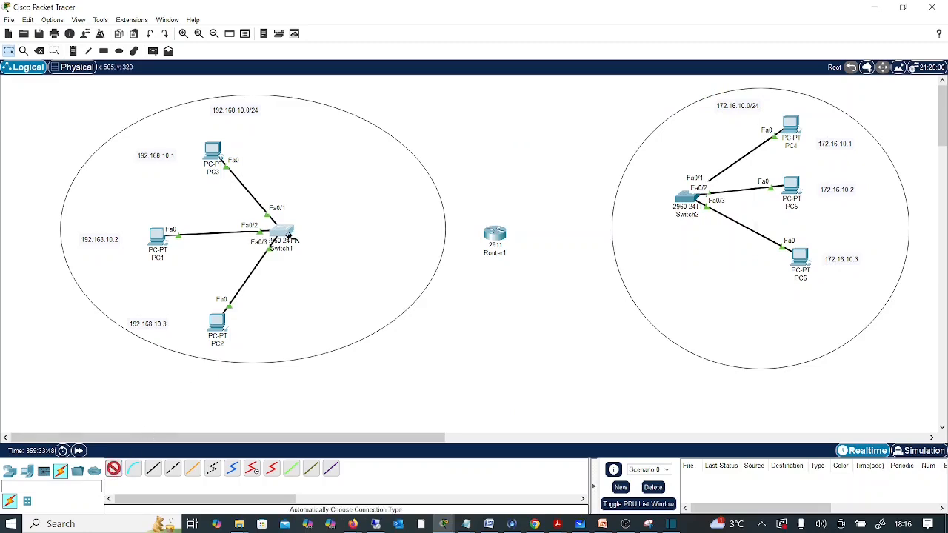
left_click(494, 236)
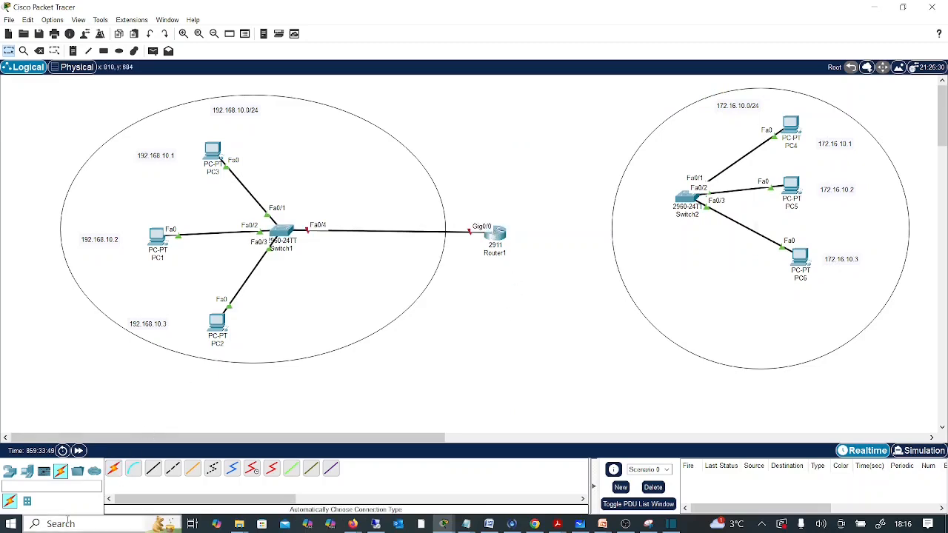
Step: Cable the router to Switch2 using the automatically chosen connection type
left_click(115, 472)
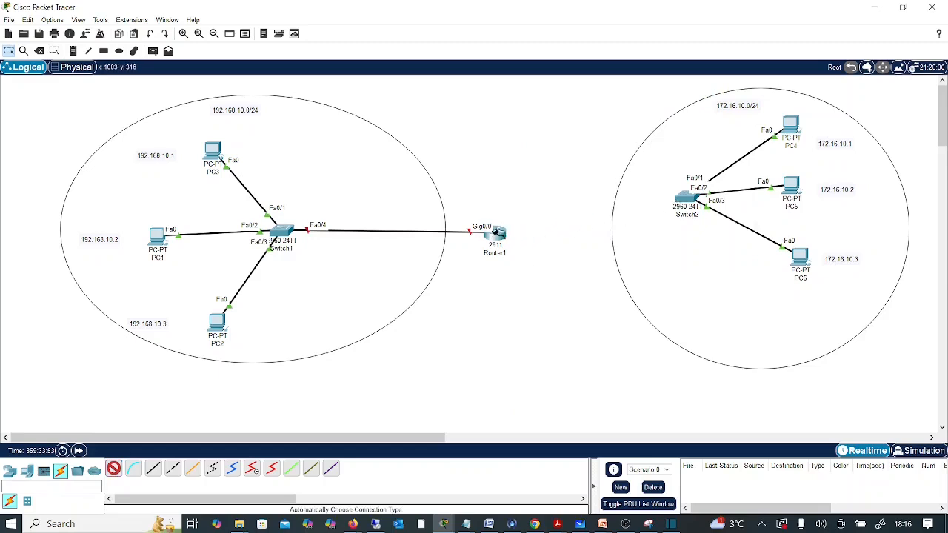
left_click(496, 233)
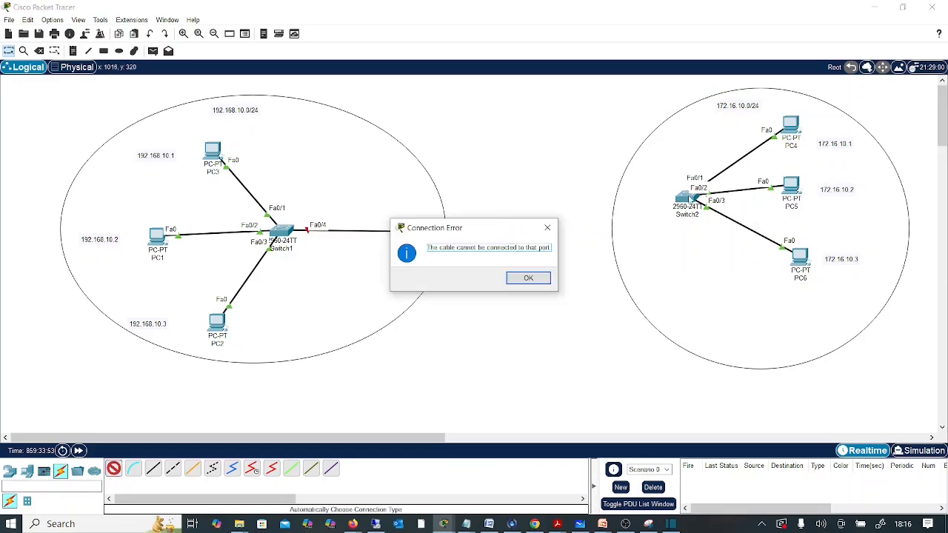
left_click(528, 278)
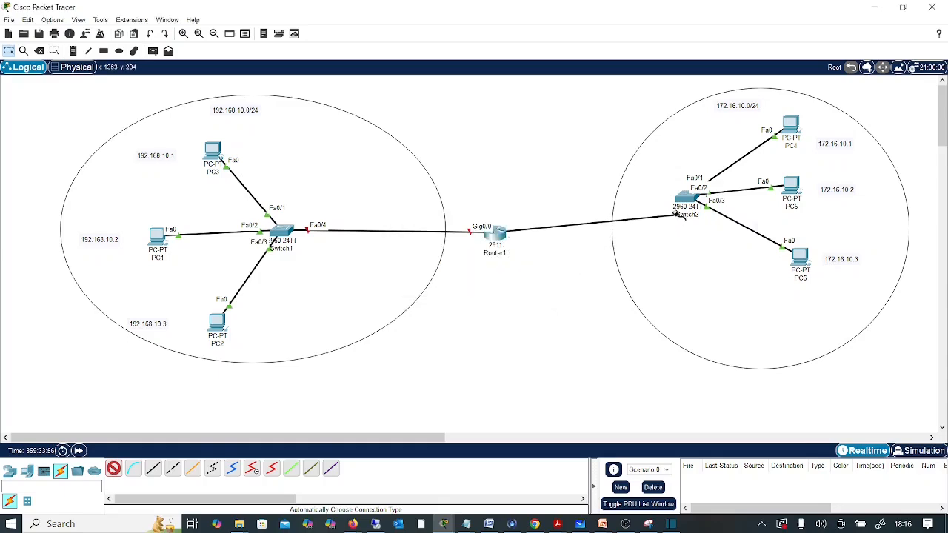
left_click(685, 198)
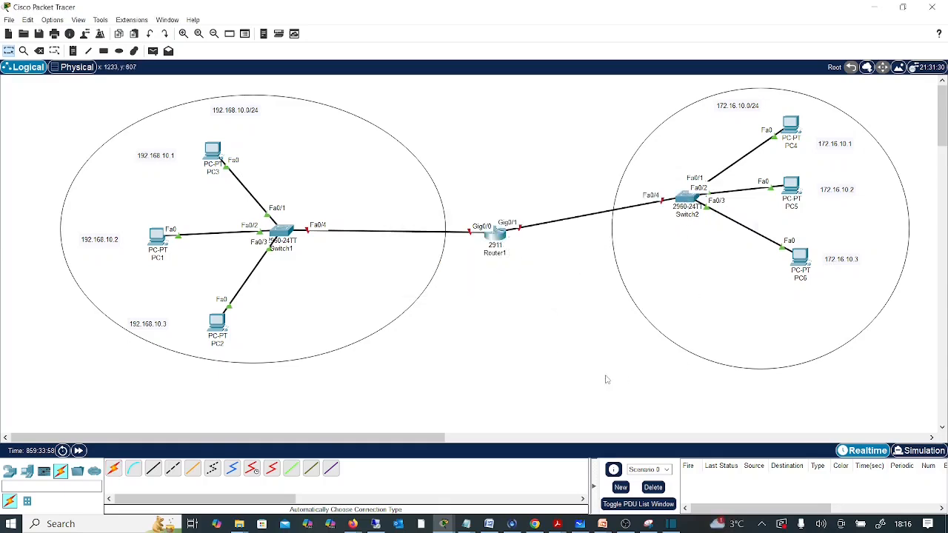
Step: Move the router slightly up and shift the whole second LAN slightly down and right to align the topology
left_click_drag(500, 233, 507, 218)
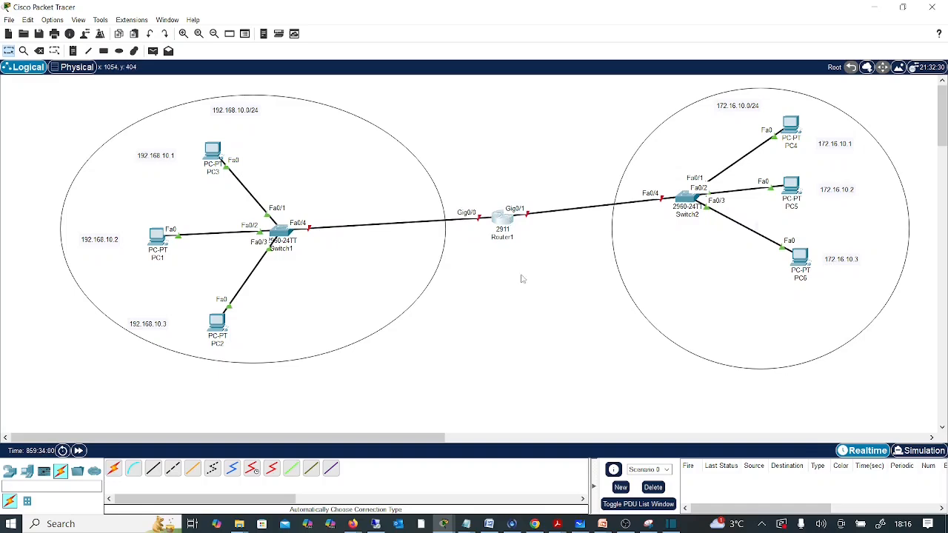
left_click_drag(891, 396, 598, 86)
left_click_drag(689, 199, 699, 214)
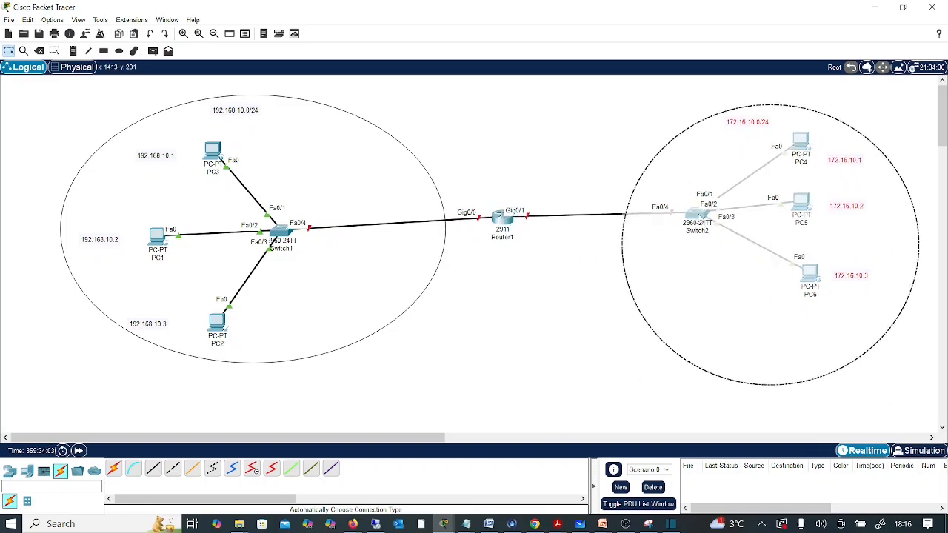
left_click(551, 318)
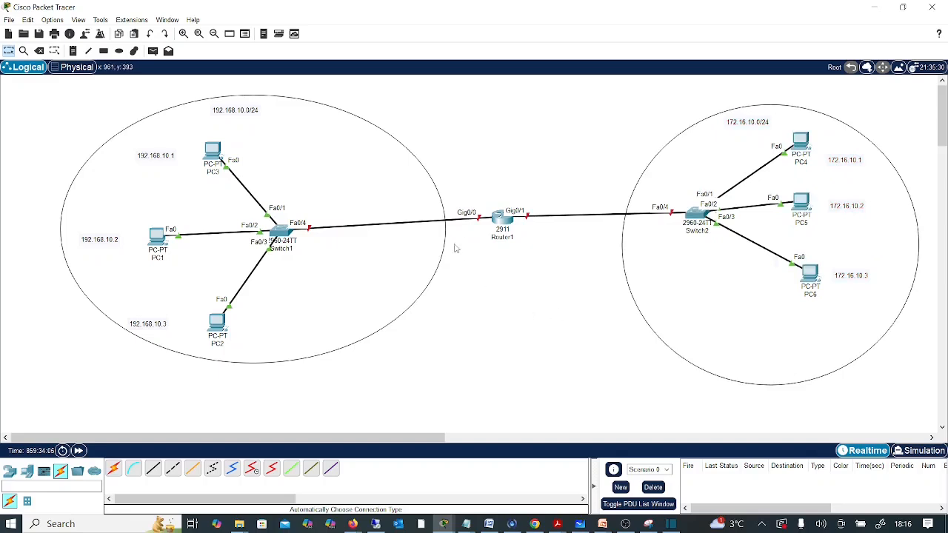
left_click_drag(504, 222, 516, 228)
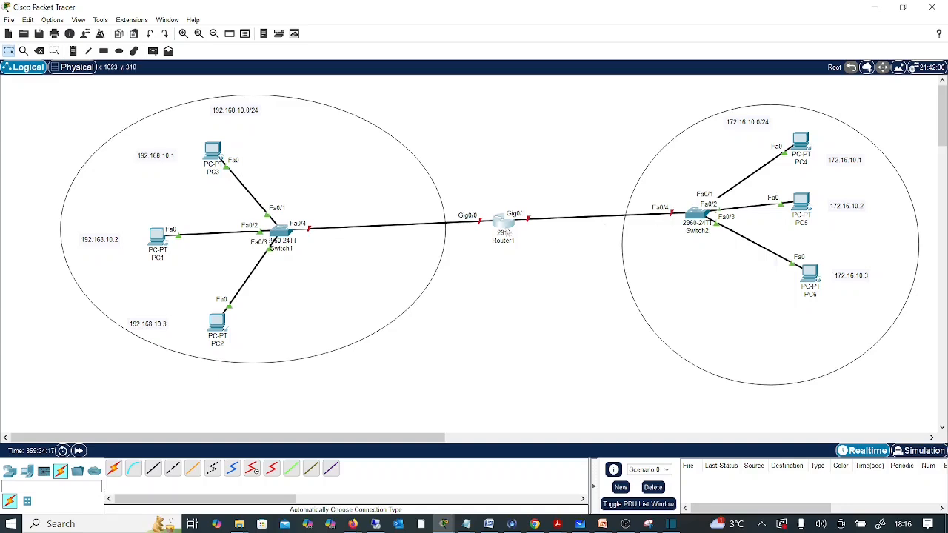
Step: Open the router's IOS command-line interface and move its window aside so the router and second LAN stay in view
mouse_move(504, 226)
left_click(503, 222)
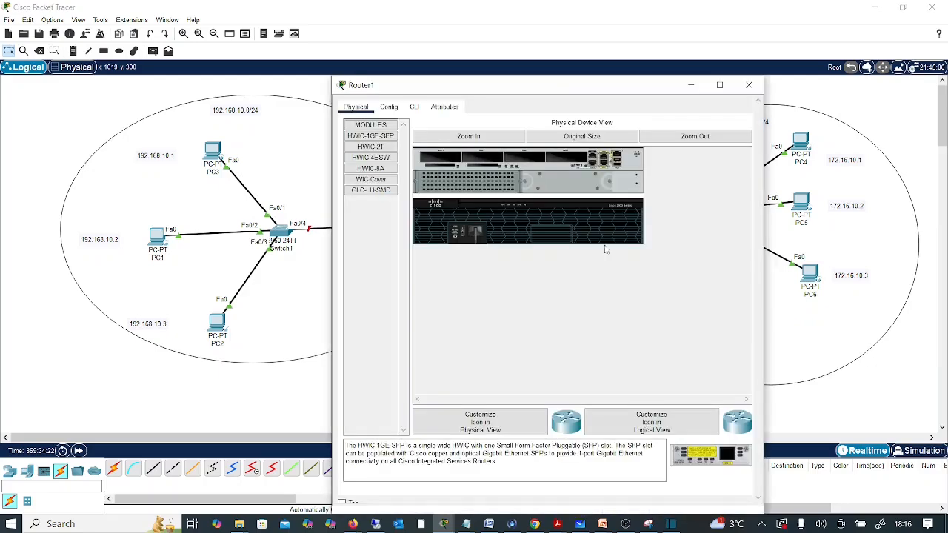
left_click(414, 107)
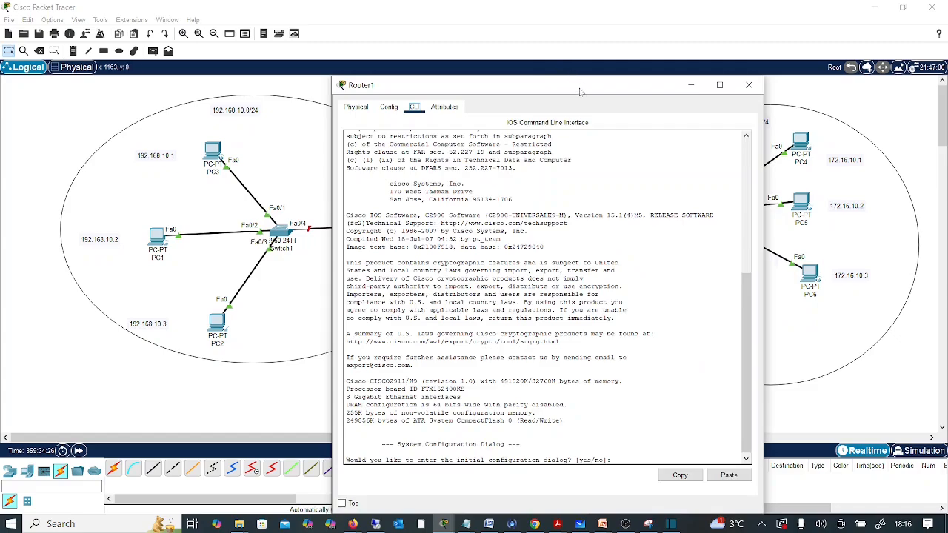
left_click_drag(554, 87, 236, 56)
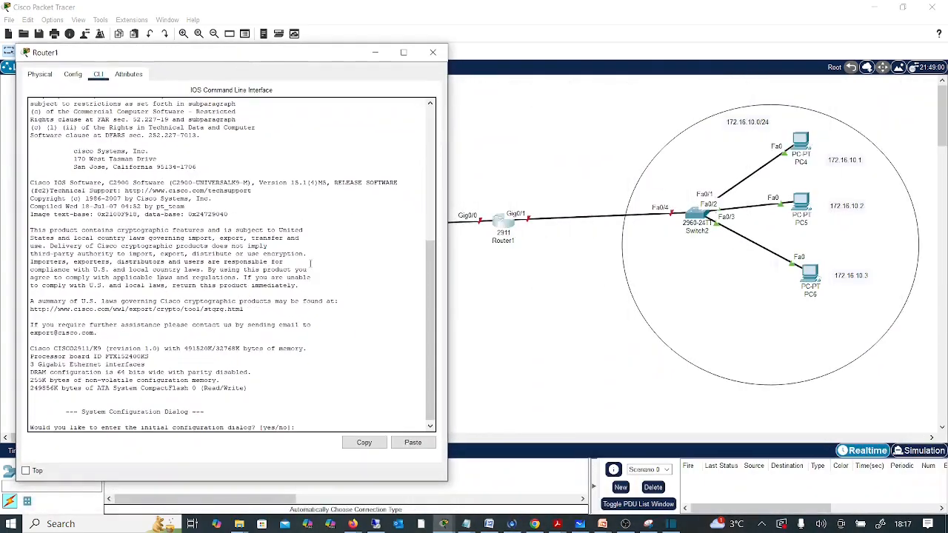
Step: Decline the initial configuration dialog with no and enter privileged EXEC mode with en
key("Return")
type("n")
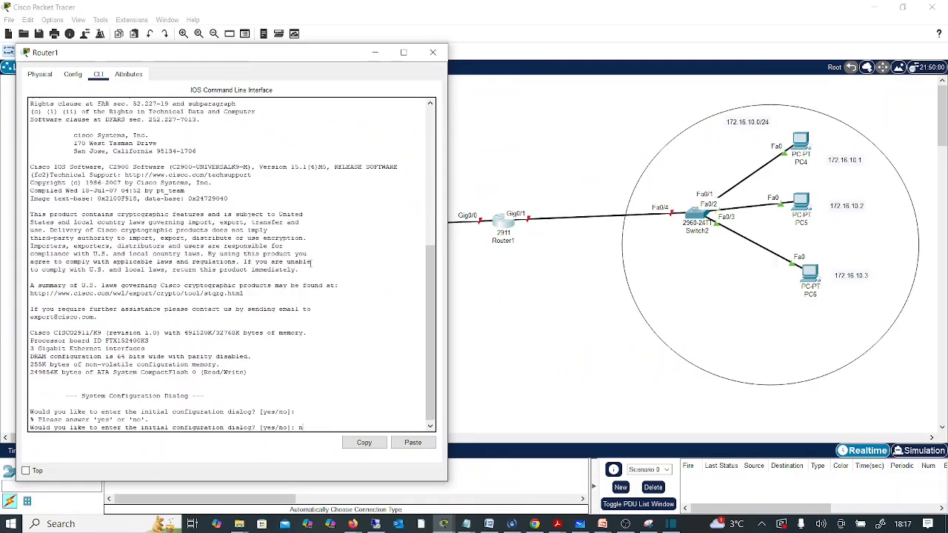
type("o")
key("Return")
key("Return")
key("Return")
key("Return")
key("Return")
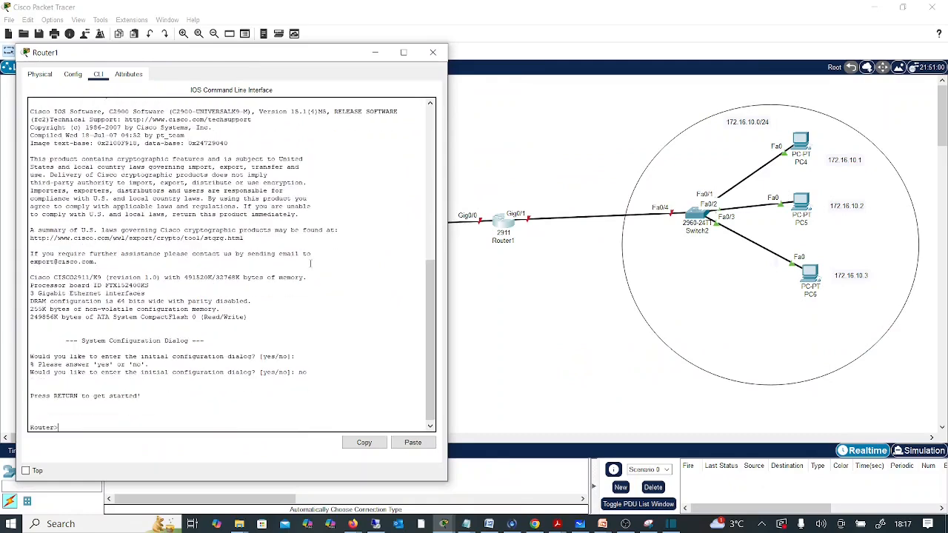
type("en")
key("Return")
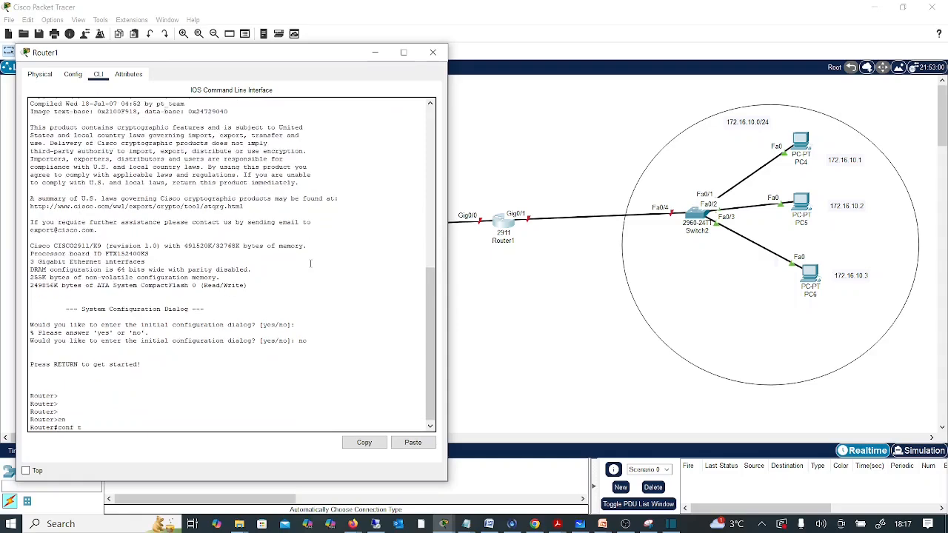
Step: Enter global configuration mode with conf t and try to list the router's interfaces with show ip int br
type("conf t")
key("Return")
type("sh")
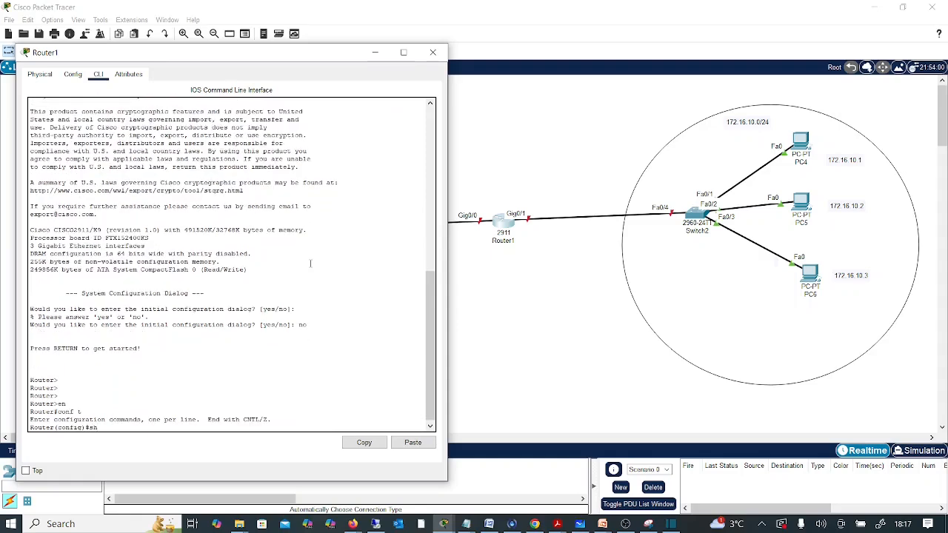
type("o")
key("Tab")
type("ip")
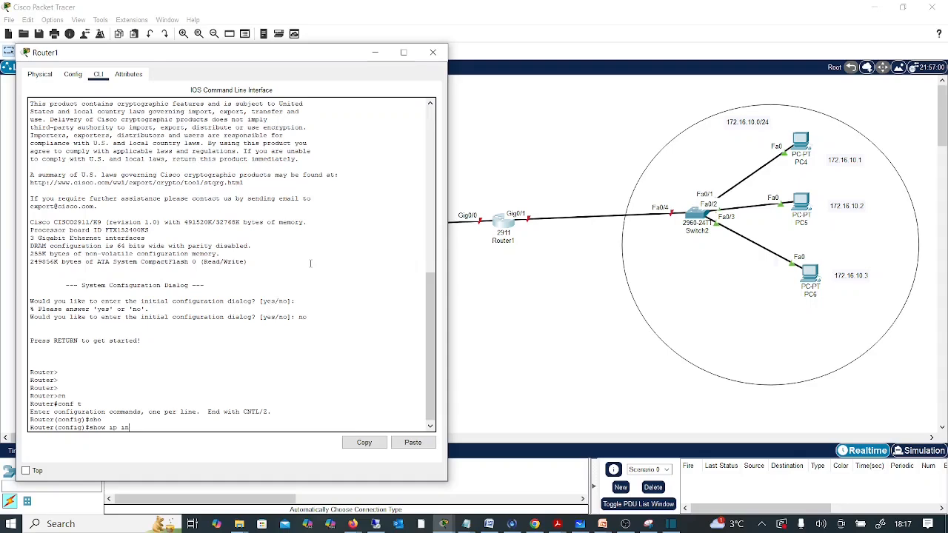
key("Return")
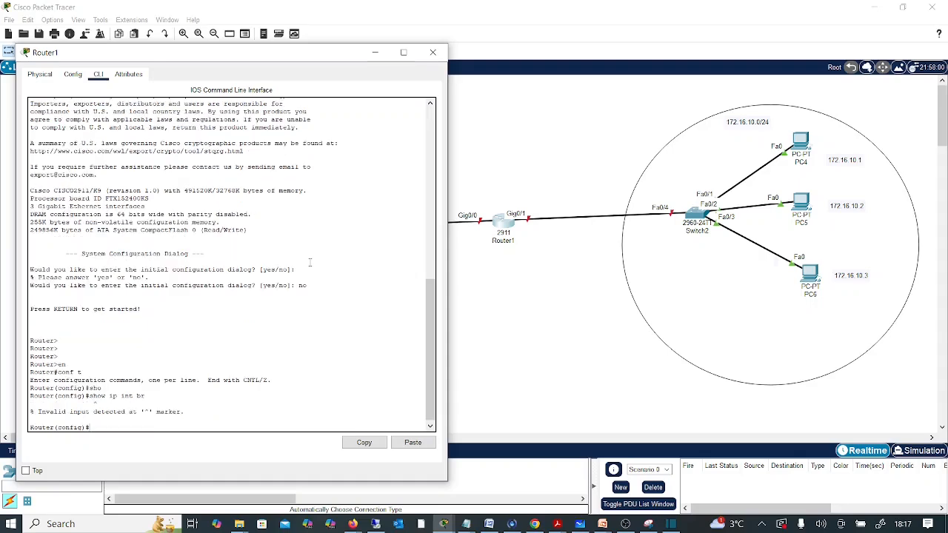
Step: Leave global configuration mode with end to return to privileged EXEC mode
type("sho")
key("Tab")
type("e")
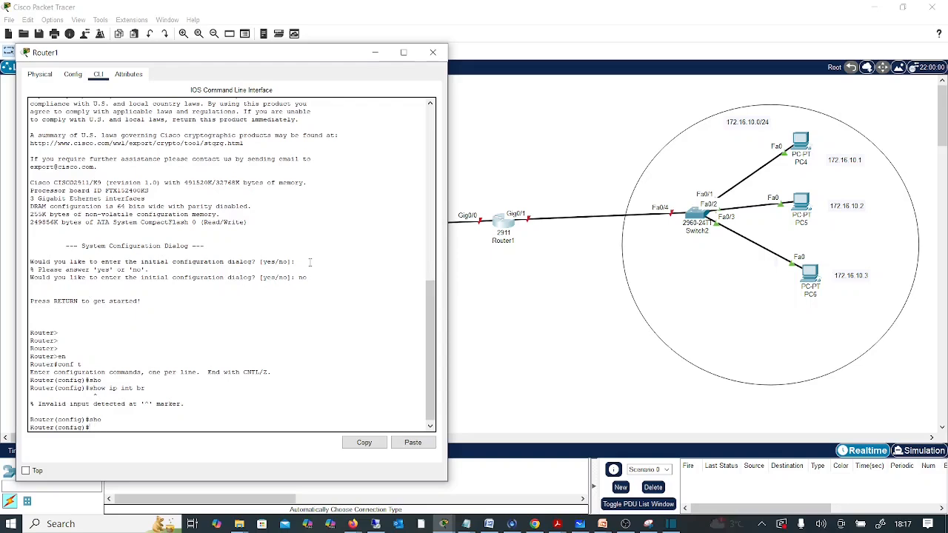
type("nd")
key("Return")
key("Return")
key("Return")
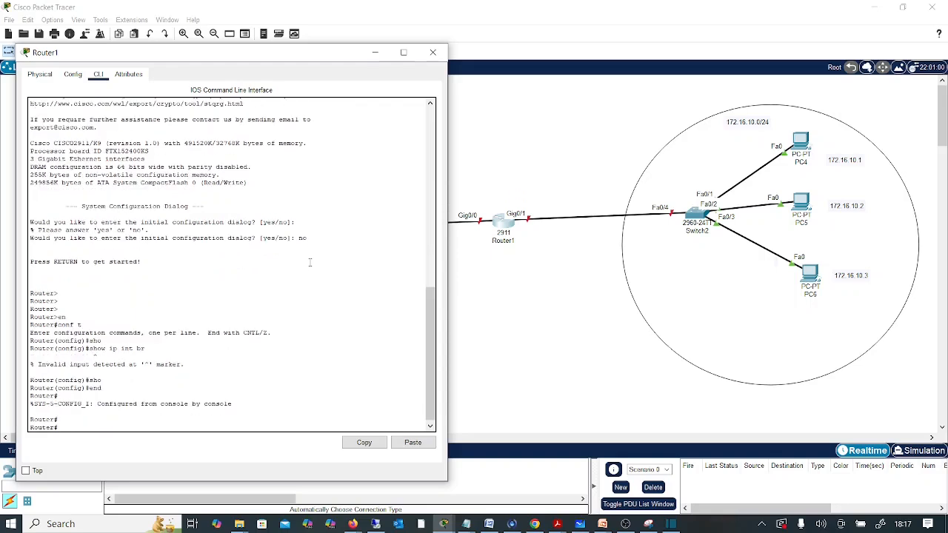
Step: List the router's interfaces and their status from privileged EXEC mode with show ip int brief
key("Tab")
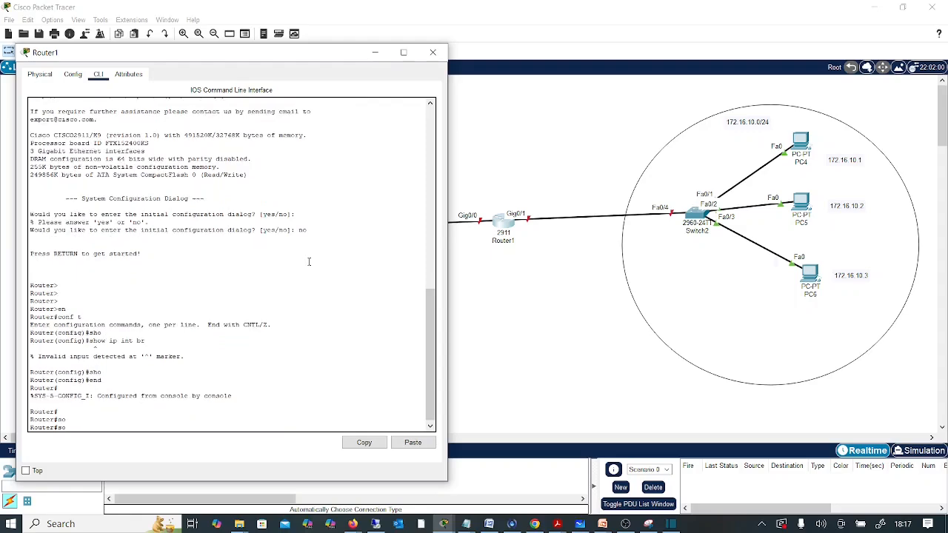
key("BackSpace")
type("ho")
key("Tab")
type("i")
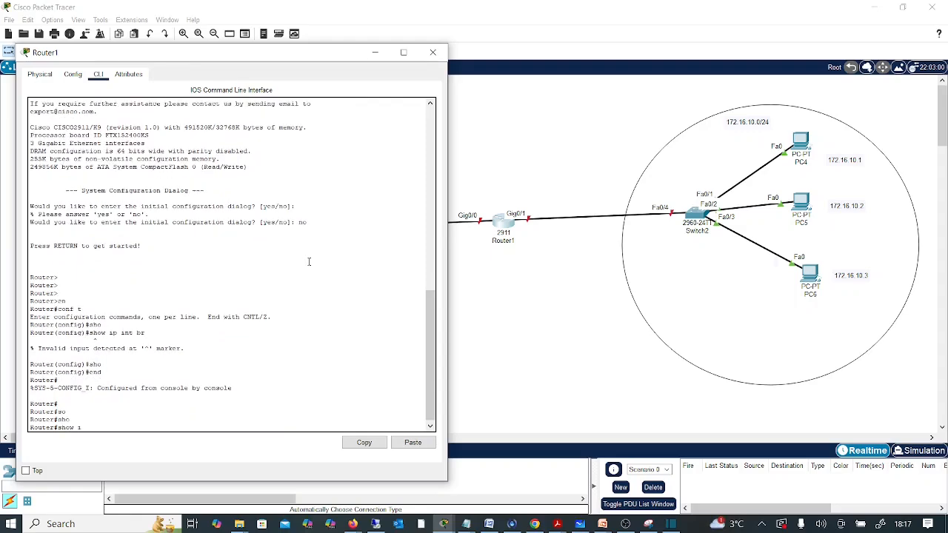
type("p int br")
key("Tab")
key("Return")
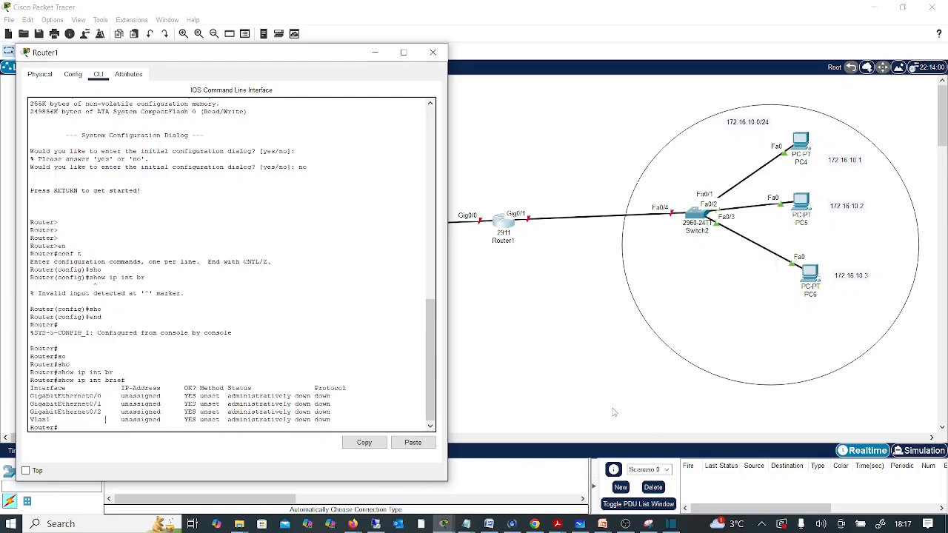
key("Return")
key("Return")
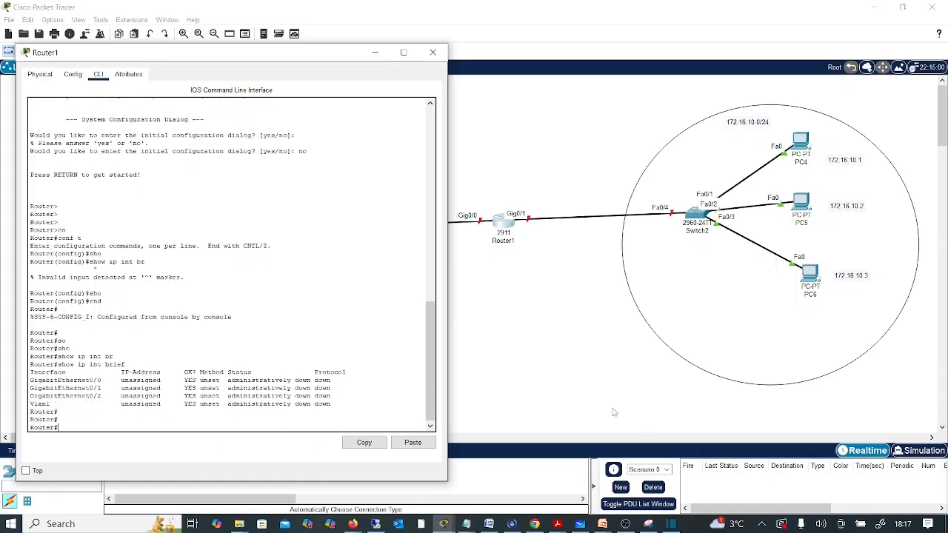
Step: Enter global configuration mode with conf t and enable interface gigabitEthernet 0/0 with no shu
type("conf t")
key("Return")
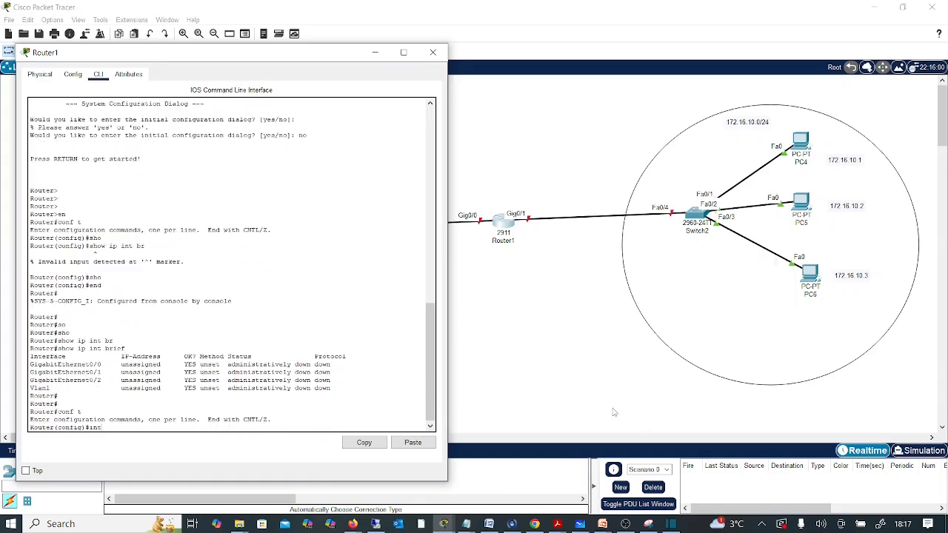
type("int gi")
key("Tab")
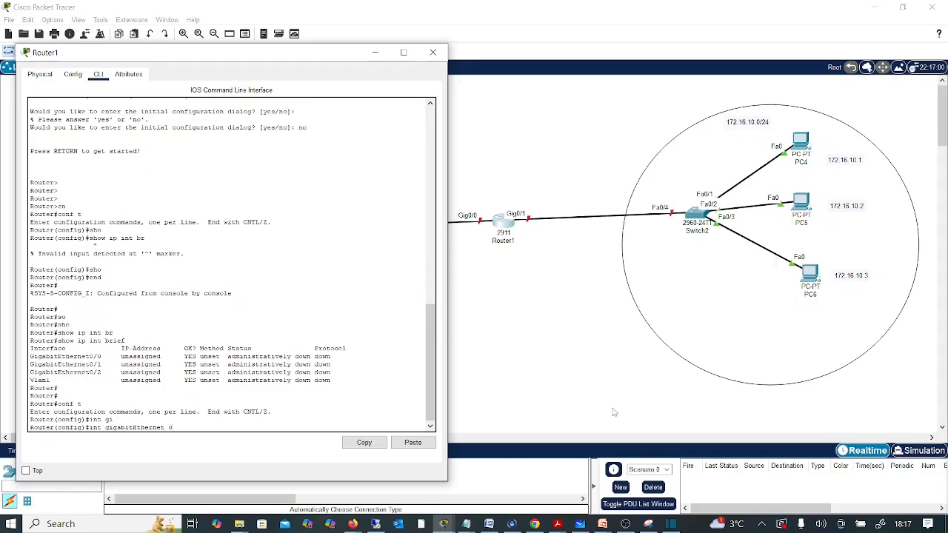
key("Return")
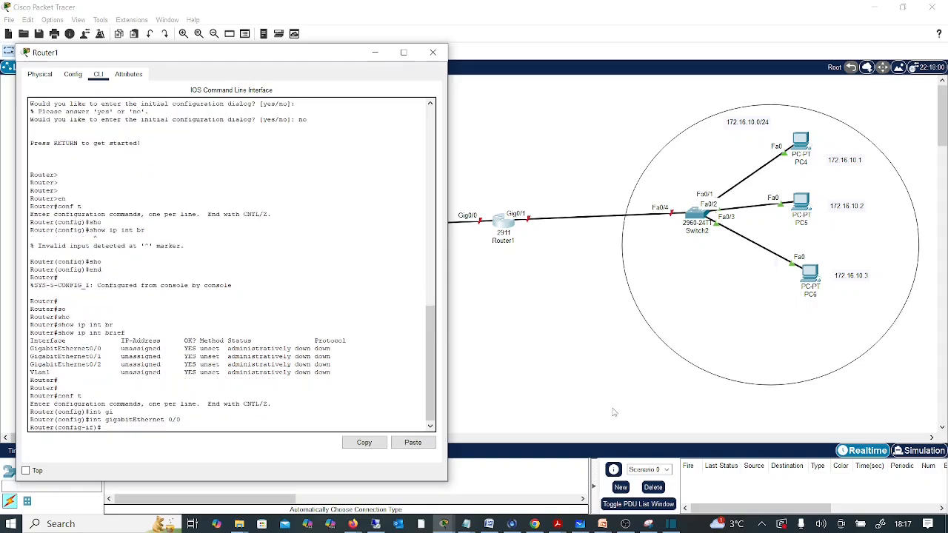
type("no sho")
key("Tab")
key("Return")
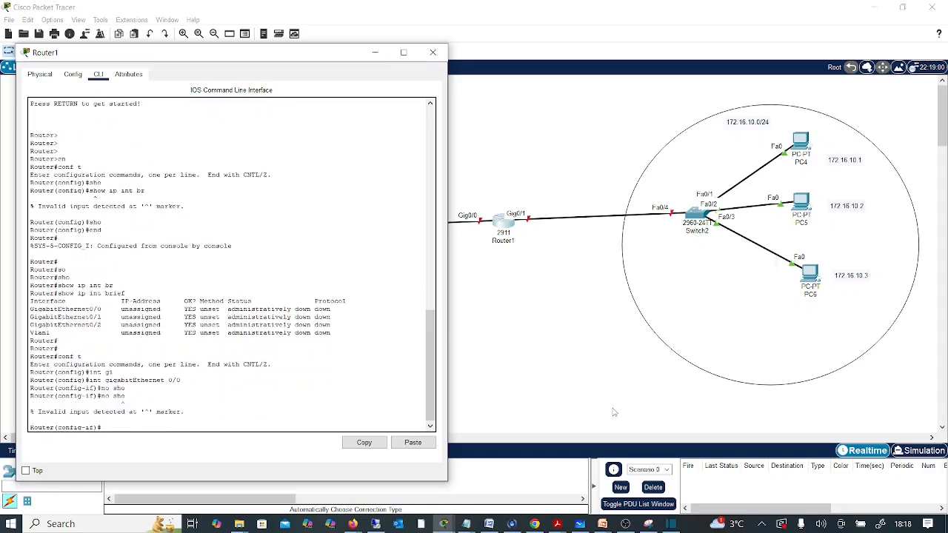
type("shu")
key("Return")
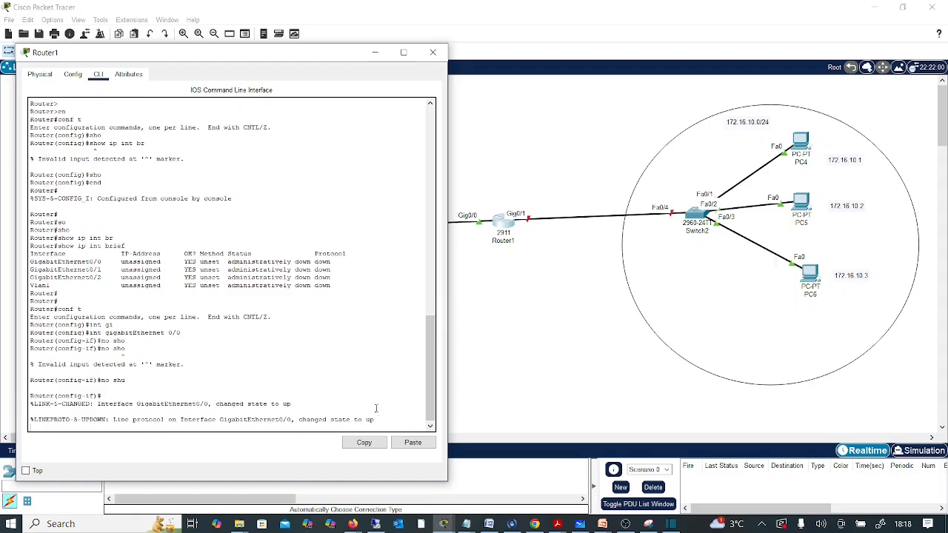
Step: Move the router window off the 192.168.10.0/24 LAN to check its router link, and bring it back to a fresh prompt
left_click_drag(350, 56, 427, 315)
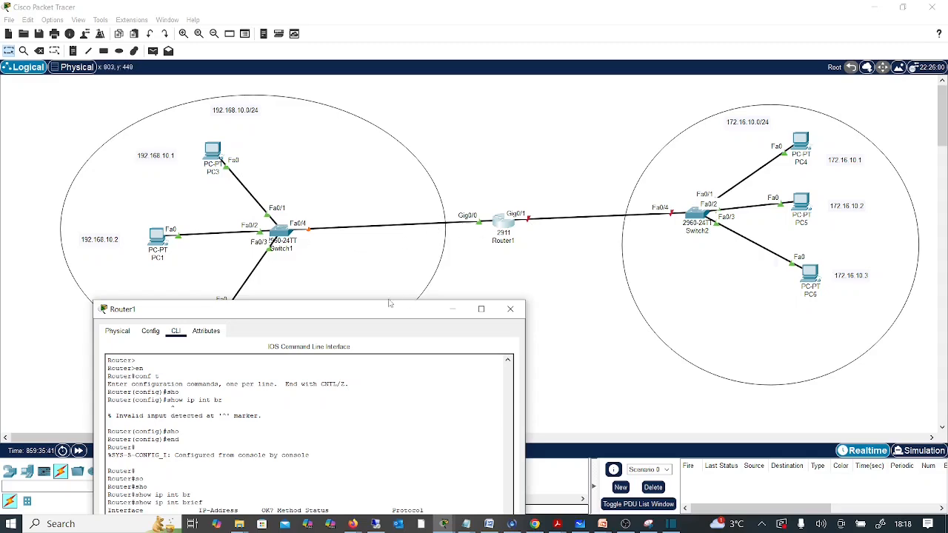
left_click_drag(391, 320, 359, 51)
key("Return")
key("Return")
key("Return")
key("Return")
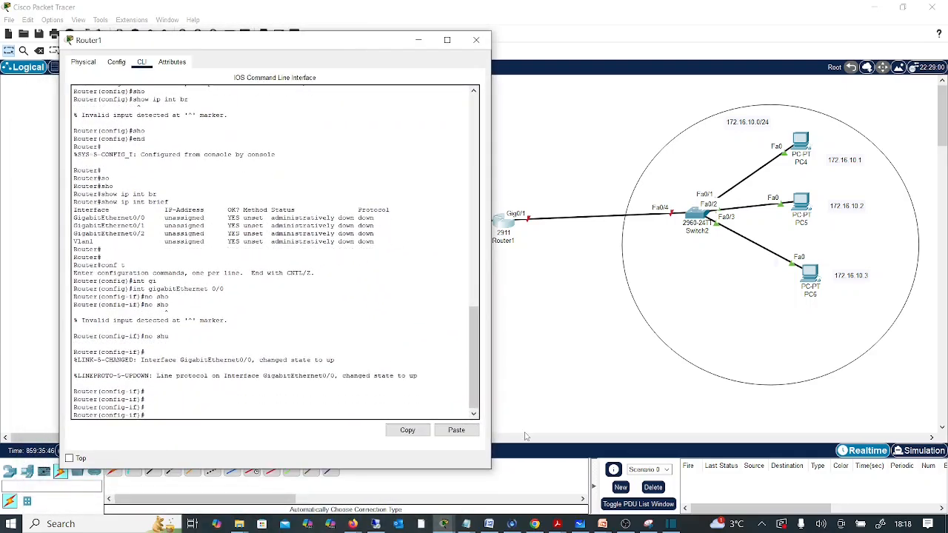
Step: Leave interface configuration mode with end to return to the privileged EXEC prompt
type("end")
key("Return")
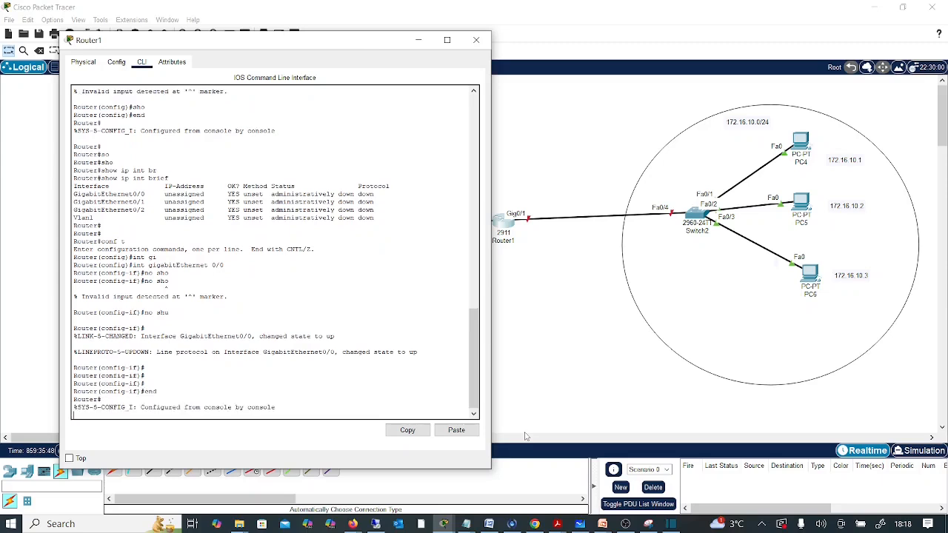
key("Return")
Step: Enter global configuration mode with conf t and enable interface gigabitEthernet 0/1 with no shu
type("conf t")
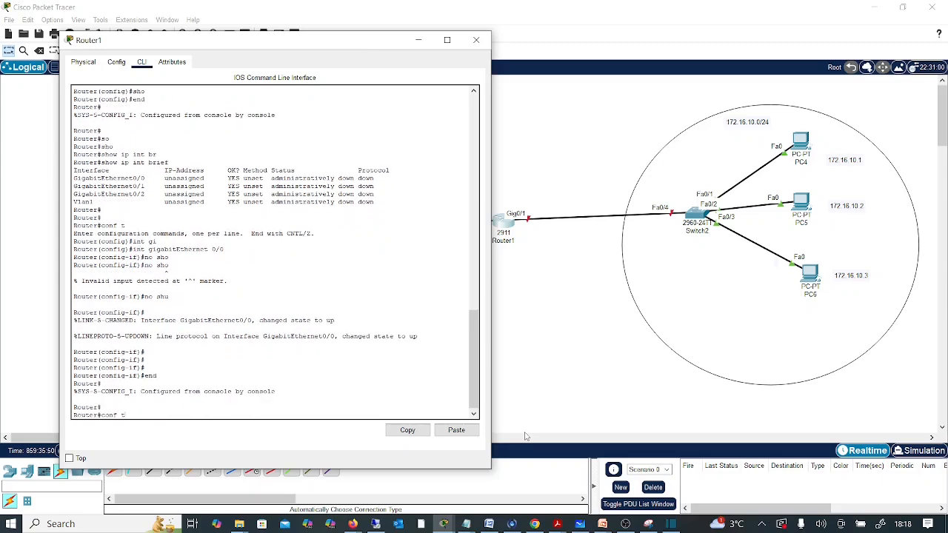
key("Return")
type("int gi")
key("Tab")
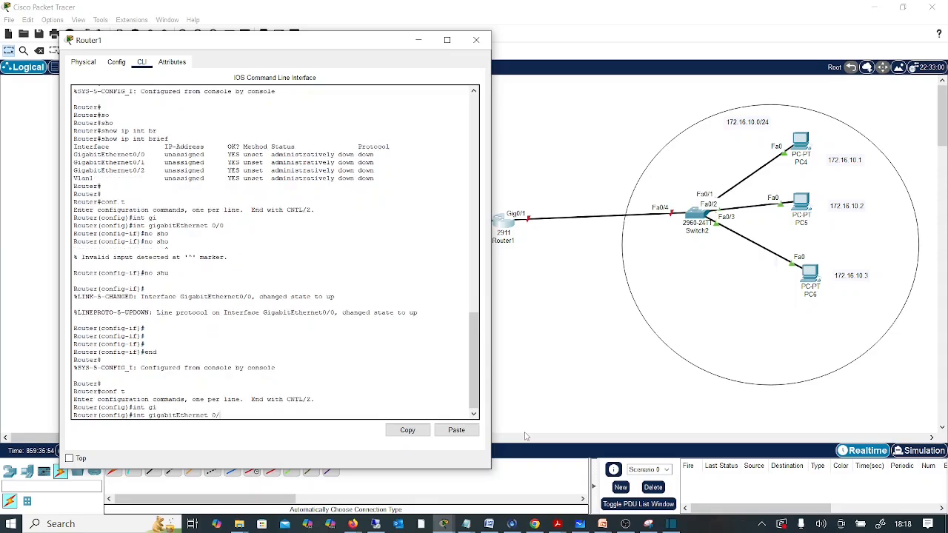
type("0/1")
key("Return")
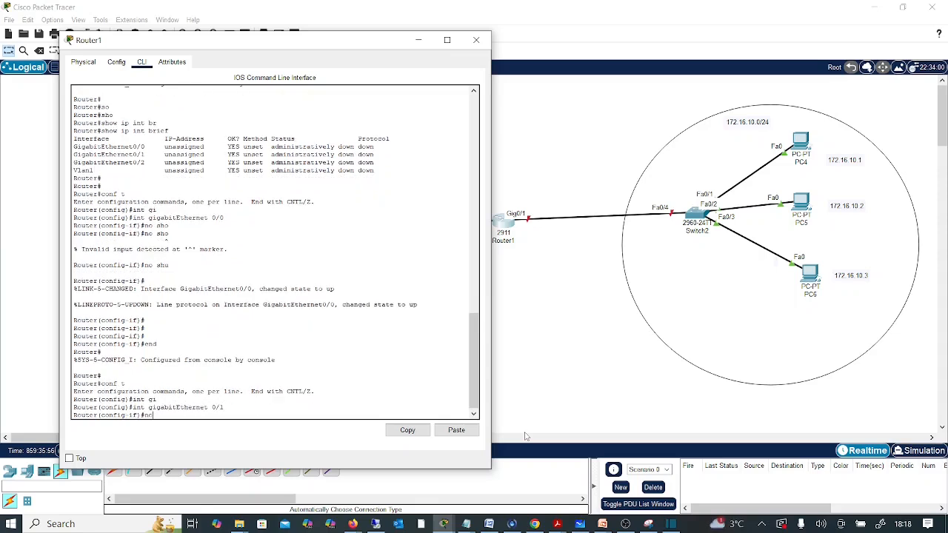
type("no shu")
key("Return")
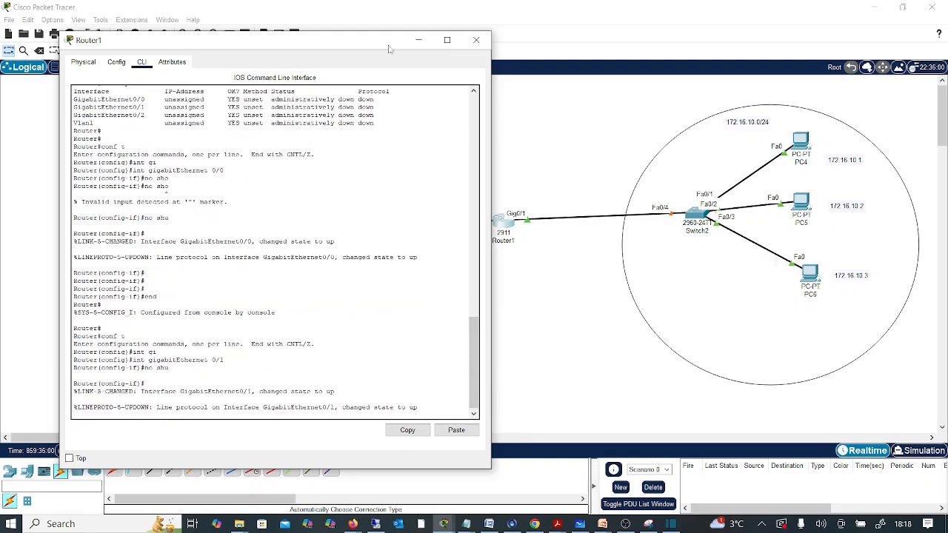
Step: Minimize the router window and delete the ellipse around the 192.168.10.0/24 LAN
left_click(418, 40)
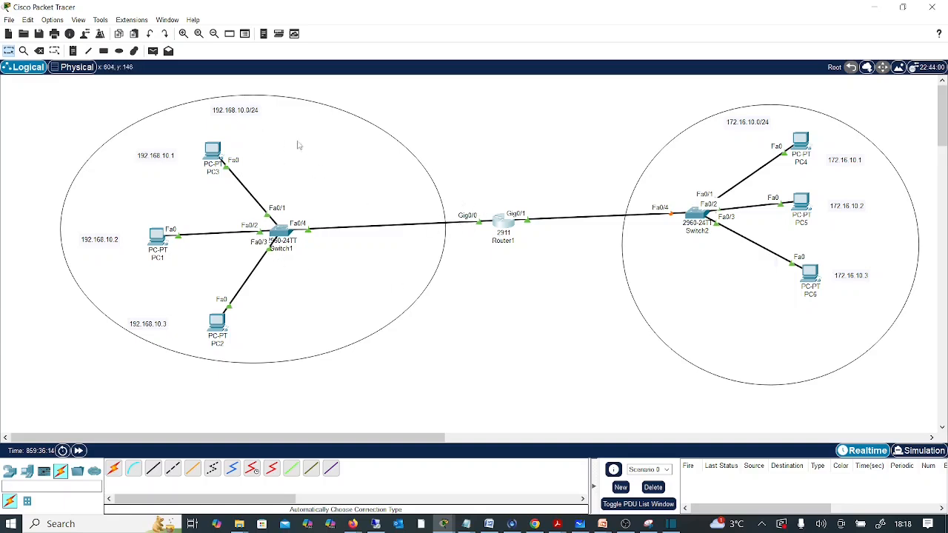
left_click(442, 201)
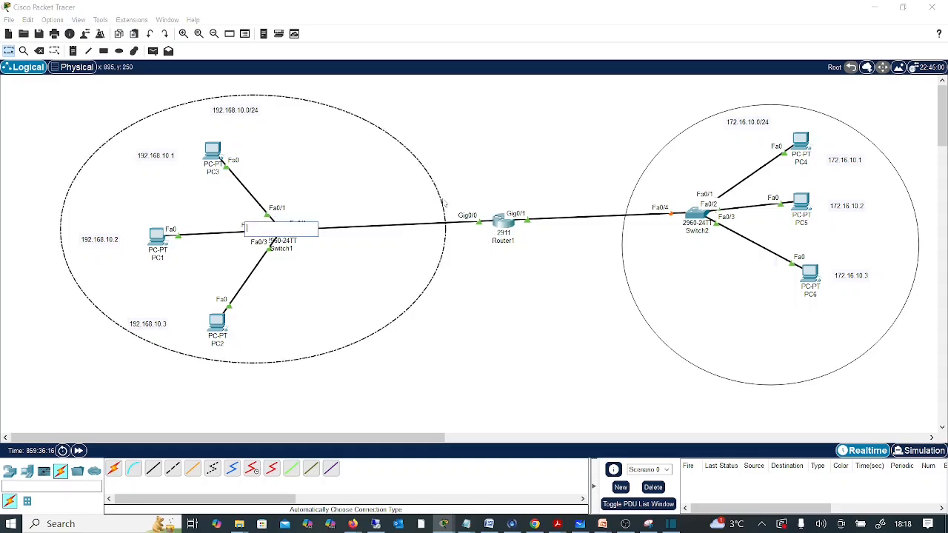
left_click(447, 212)
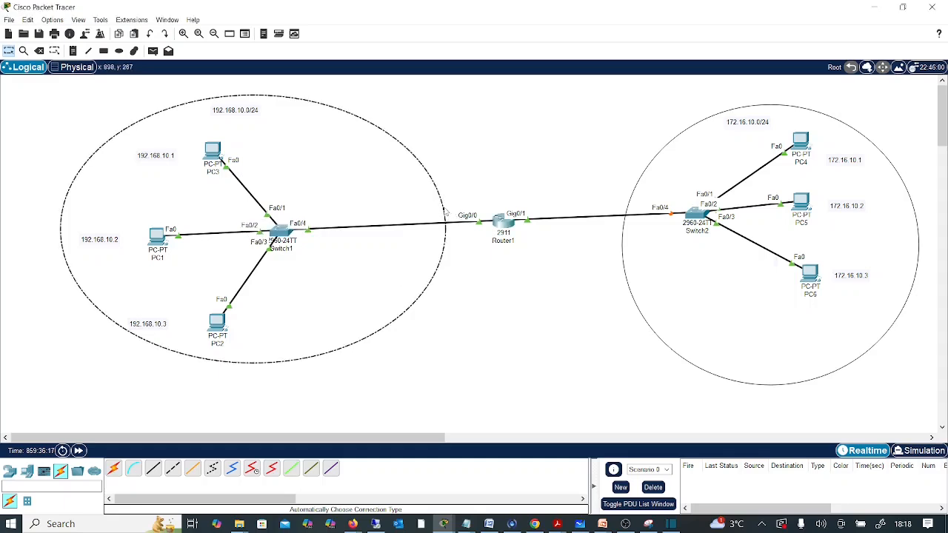
left_click(444, 212)
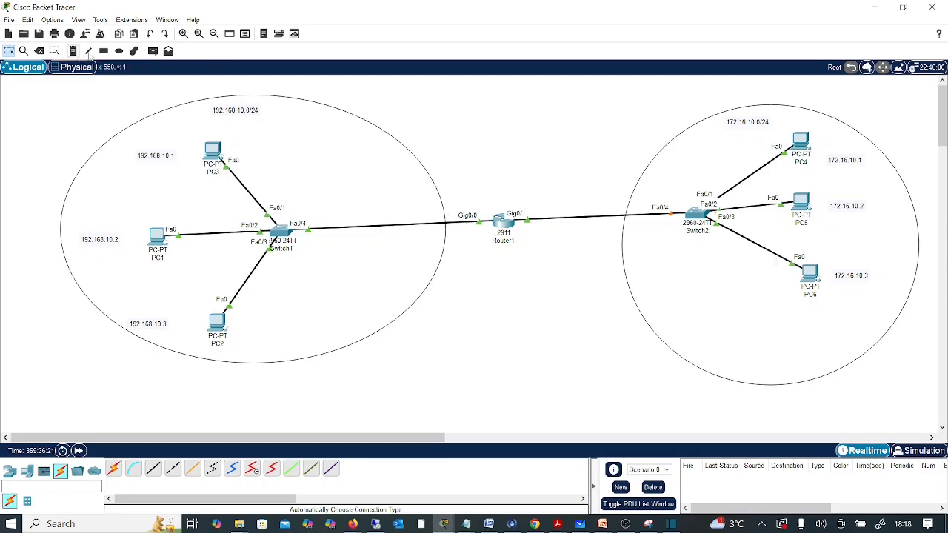
left_click(39, 51)
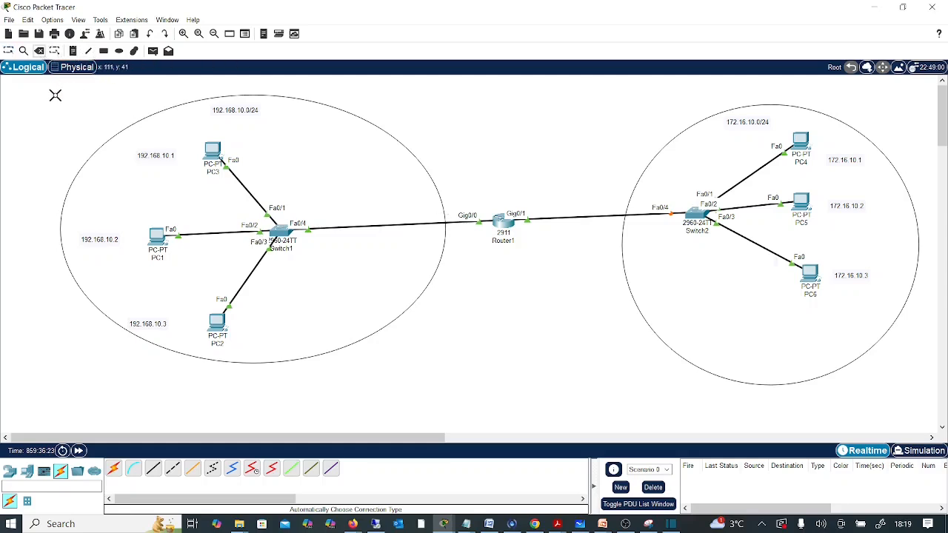
left_click(368, 128)
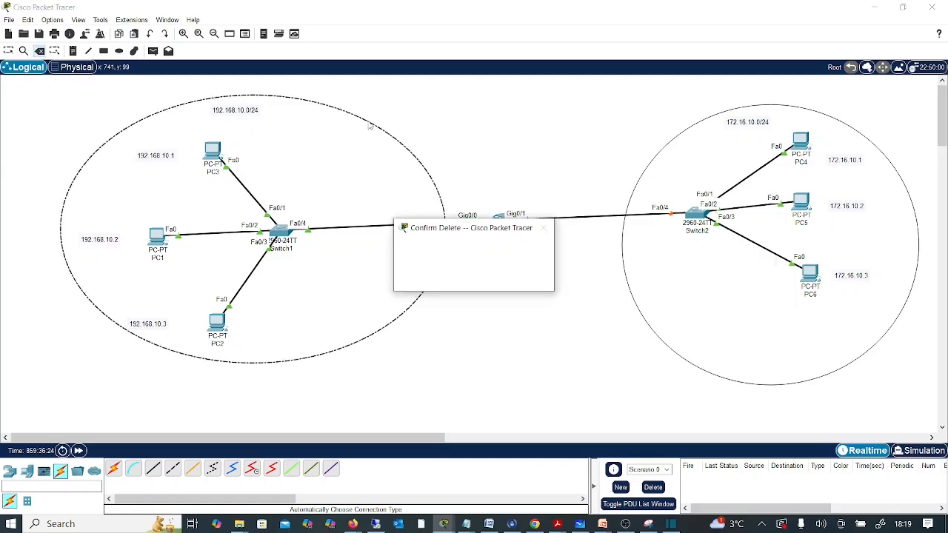
left_click(476, 277)
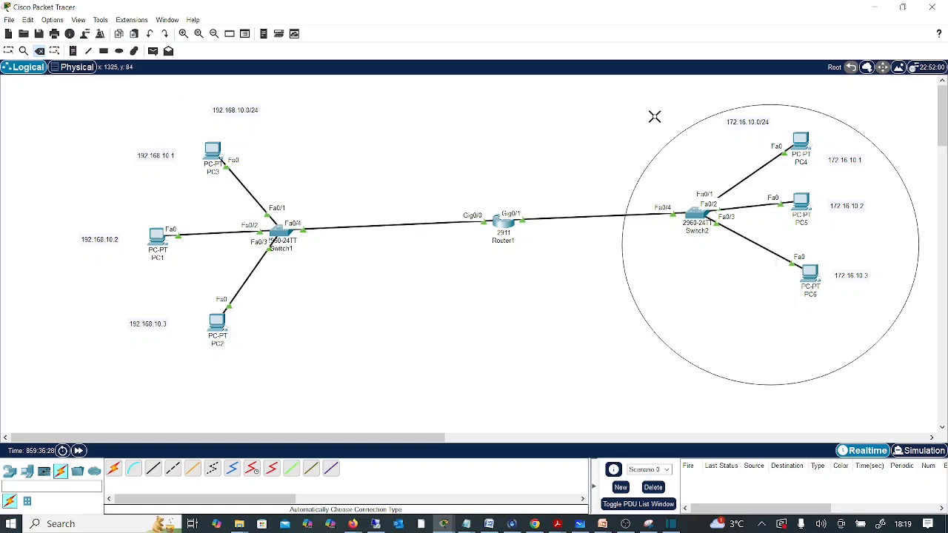
Step: Delete the ellipse around the 172.16.10.0/24 LAN and leave the delete tool
key("Escape")
left_click(39, 50)
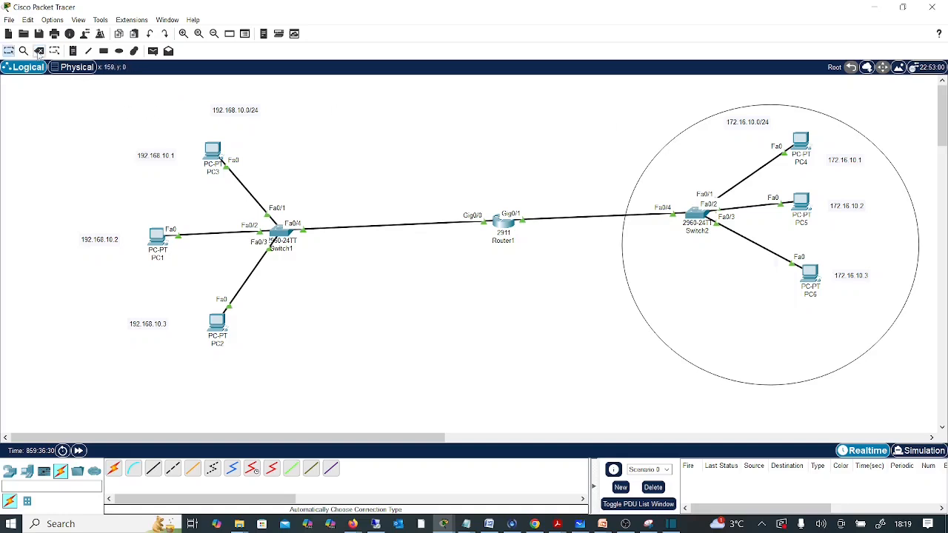
left_click(659, 154)
left_click(481, 277)
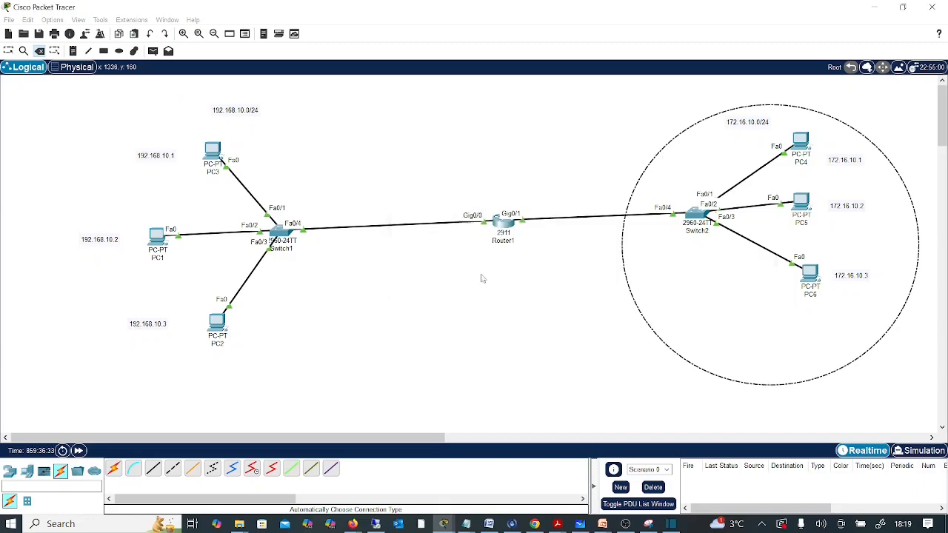
key("Escape")
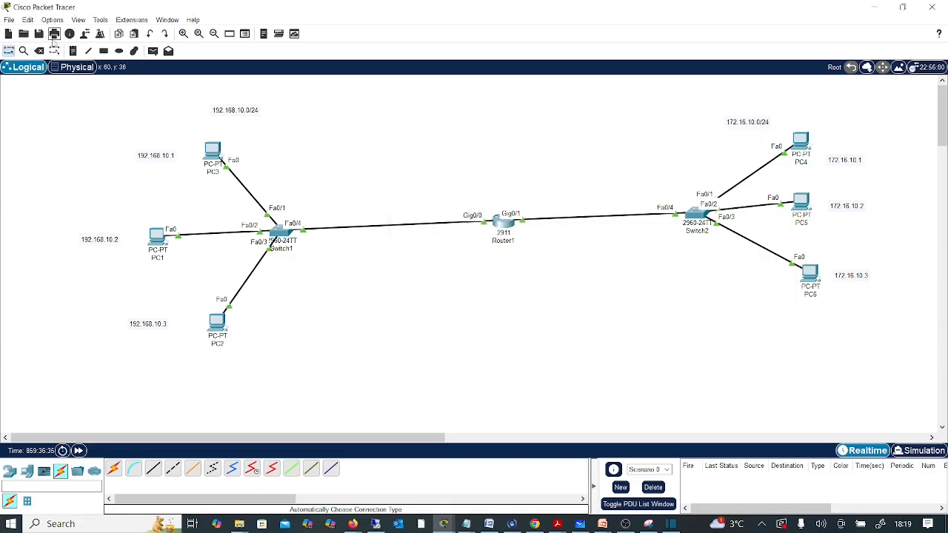
Step: Draw a large unfilled ellipse around the 192.168.10.0/24 LAN, reaching to Router1, and close the shape palette
left_click(119, 51)
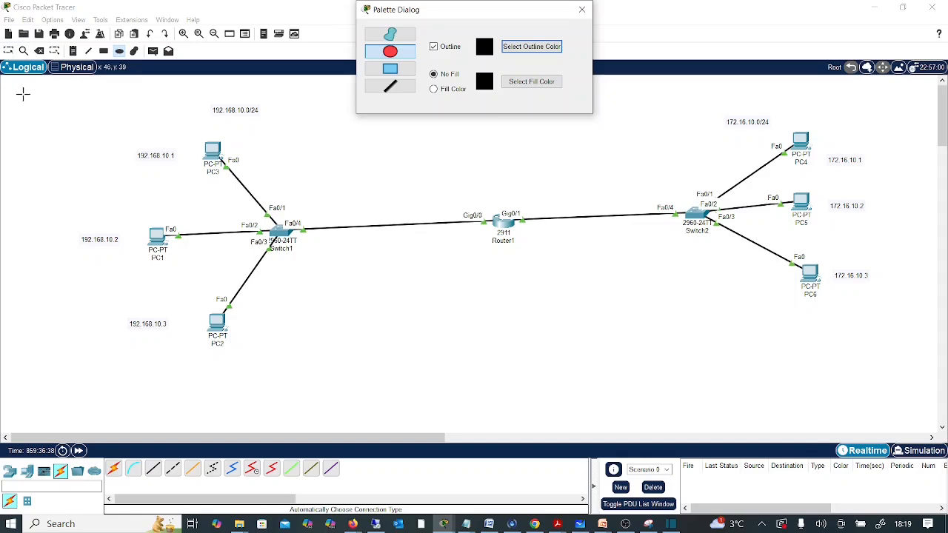
mouse_move(23, 94)
left_mouse_down()
mouse_move(391, 211)
mouse_move(487, 309)
mouse_move(499, 368)
left_mouse_up()
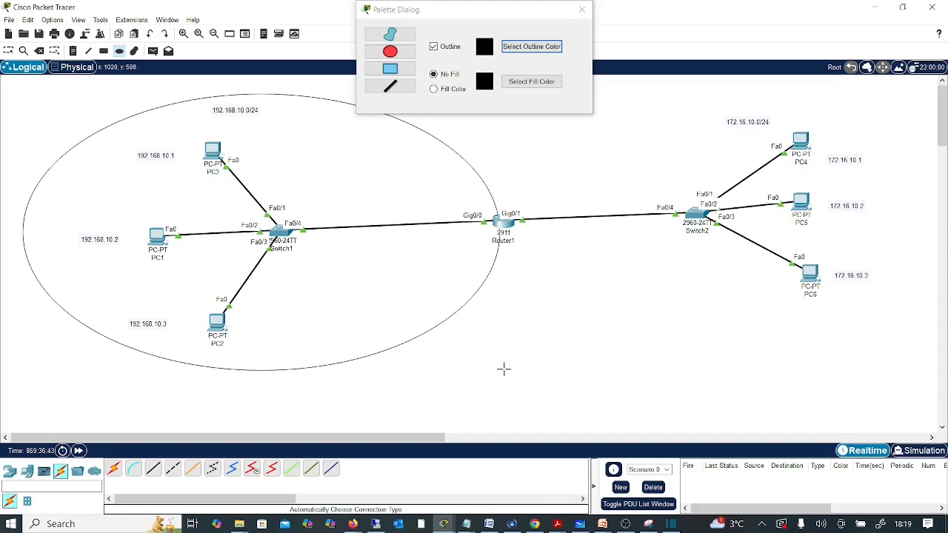
key("Escape")
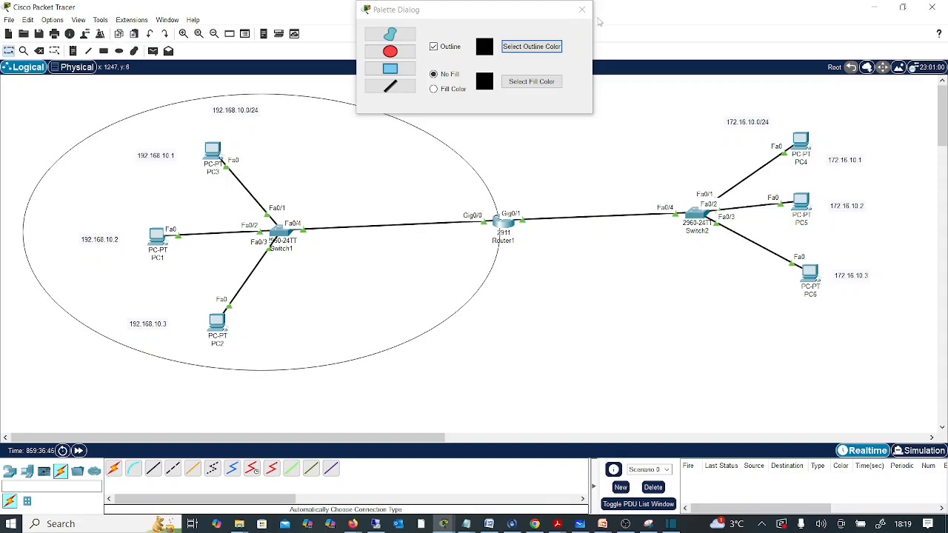
left_click(582, 10)
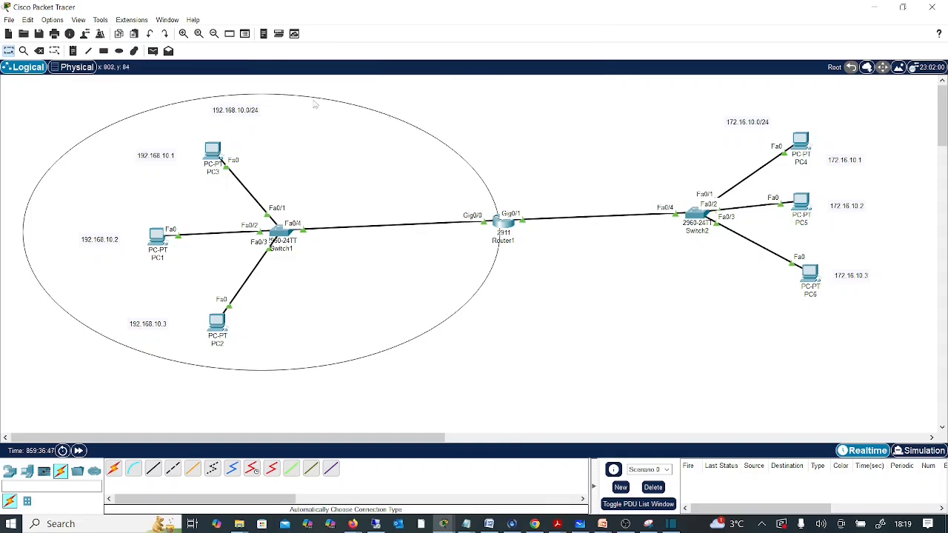
Step: Draw a large unfilled ellipse around the 172.16.10.0/24 LAN, starting just beside Router1's Gig0/1 port
left_click(119, 52)
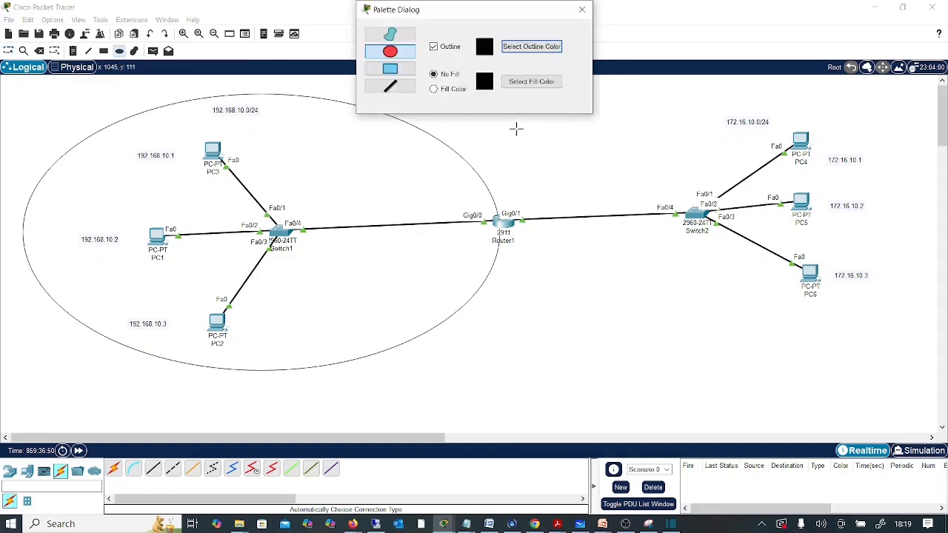
left_click(584, 9)
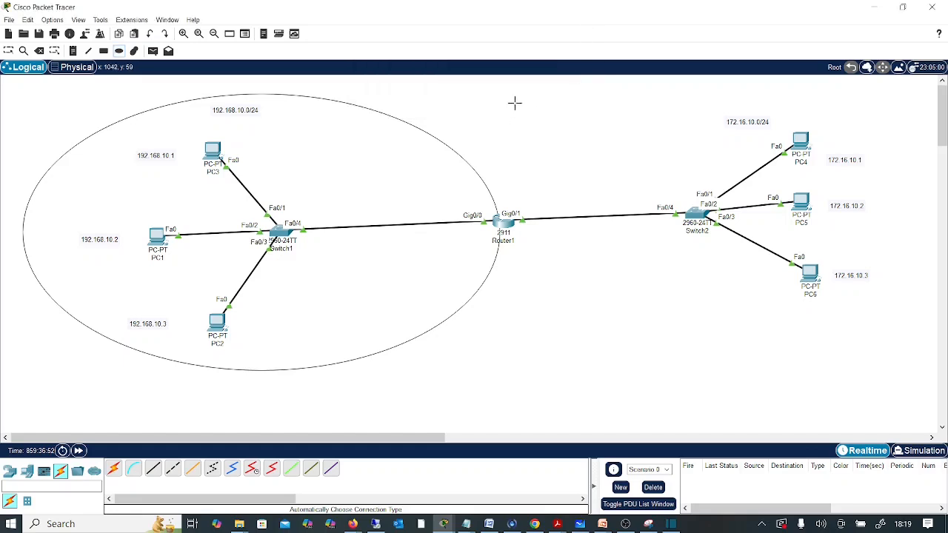
left_click_drag(514, 98, 929, 355)
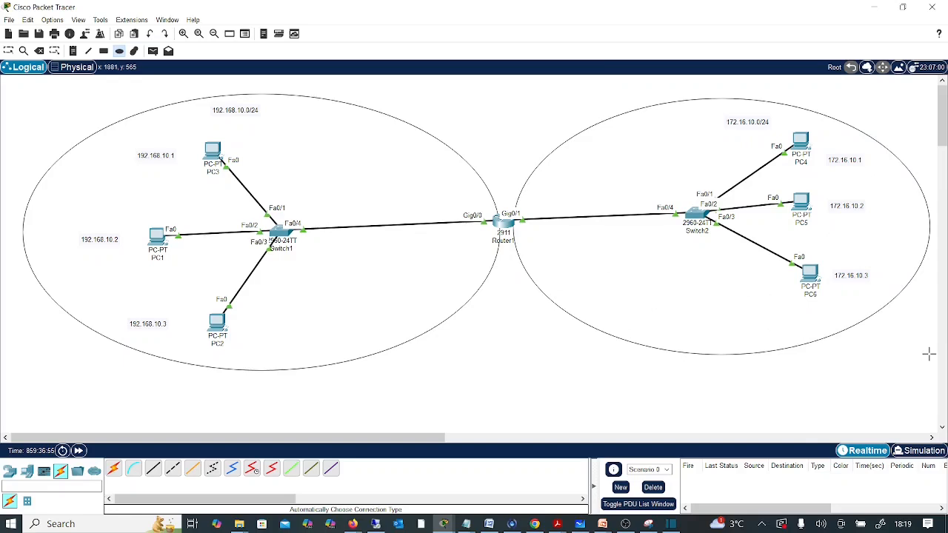
key("Escape")
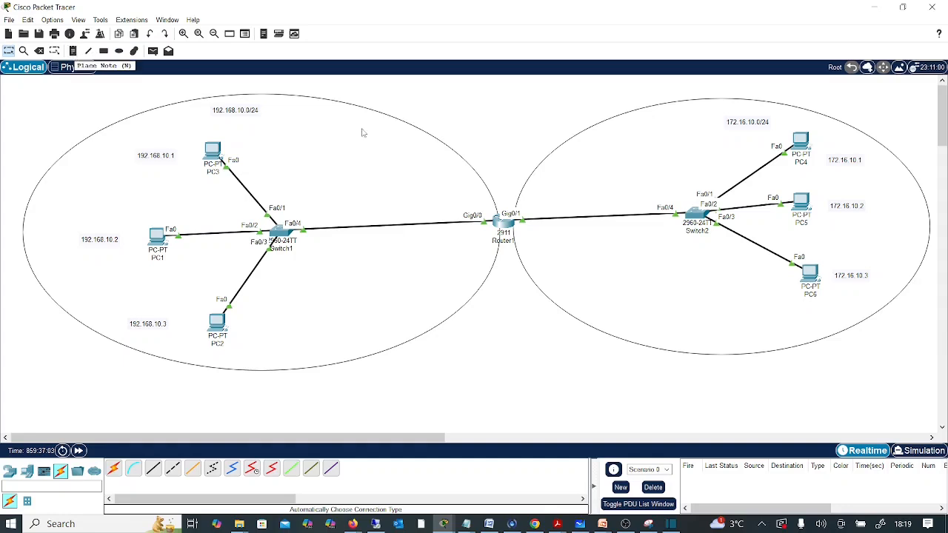
Step: Place the note "192.168.10.100/24" above the link beside Router1's Gig0/0 port
left_click(73, 50)
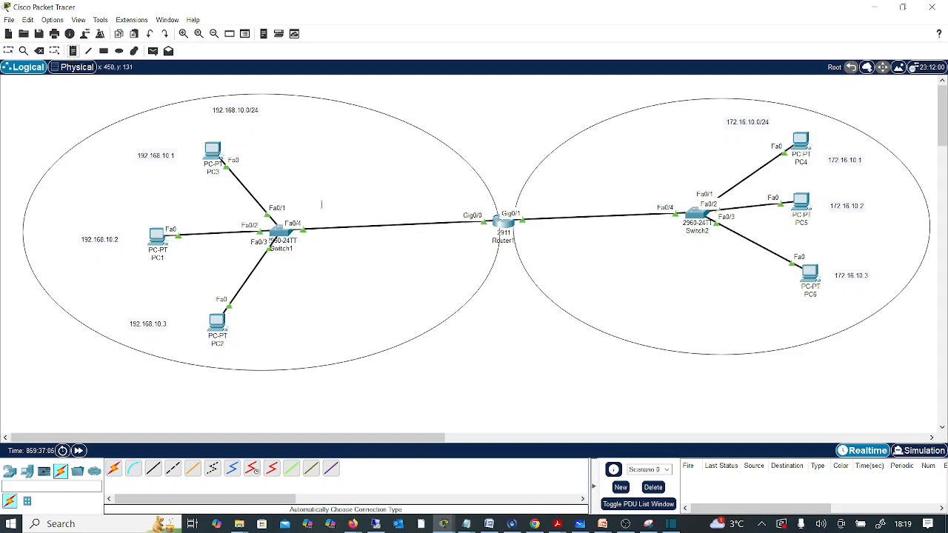
left_click(395, 194)
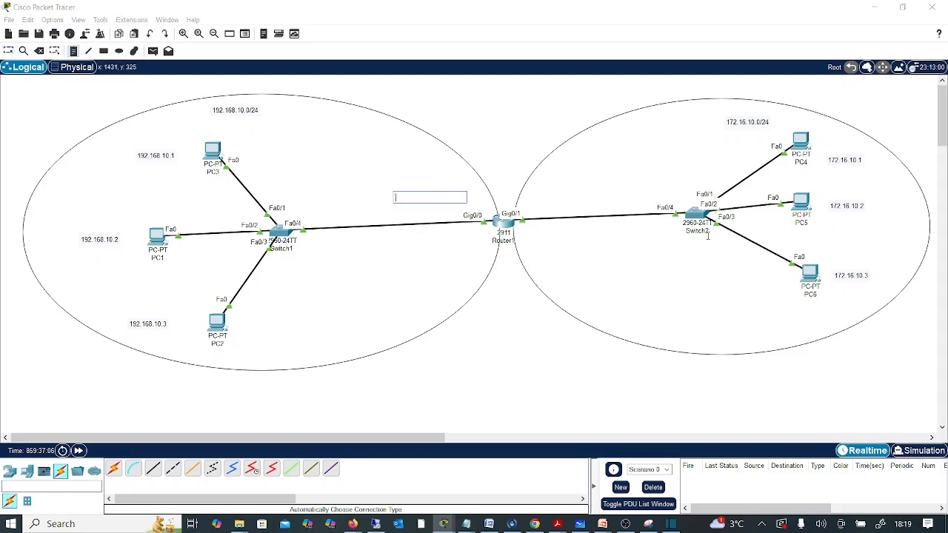
type("192.168.10.100/24")
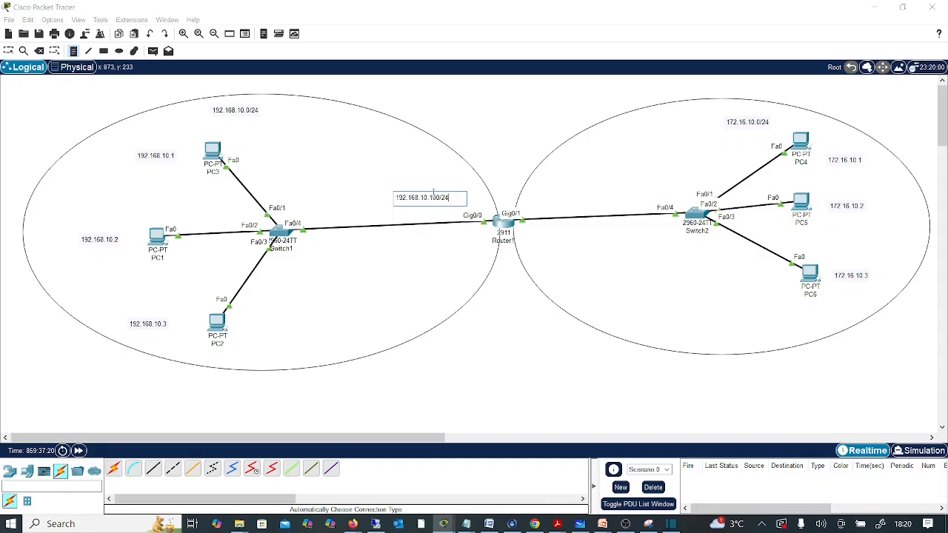
Step: Place the note "17.16.10.100/24" above the link beside Router1's Gig0/1 port and leave the note tool
left_click(533, 205)
type("17.16")
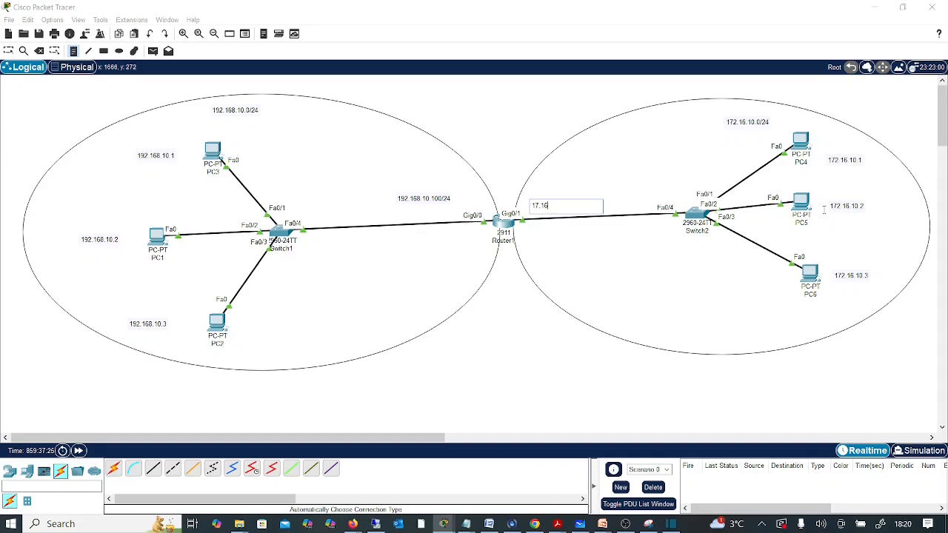
type(".10.100/24")
key("Escape")
left_click(656, 276)
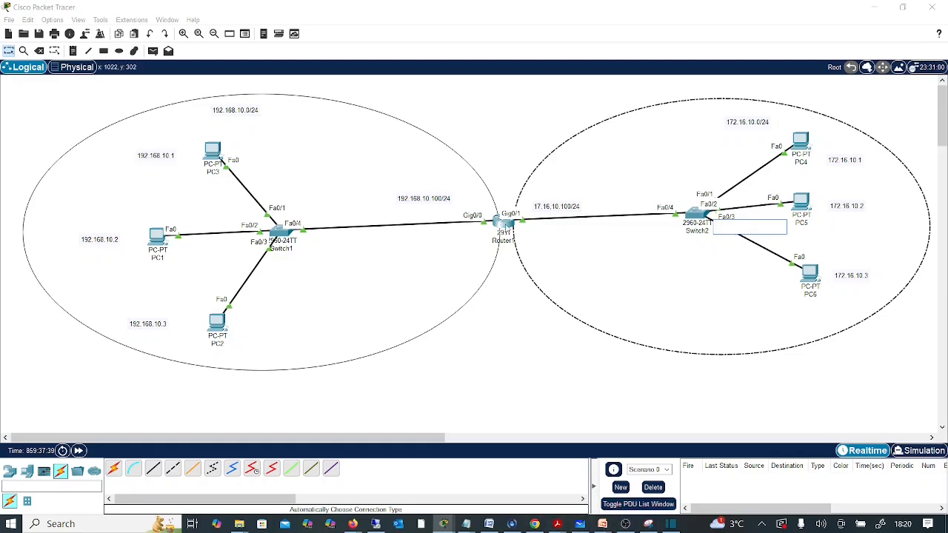
Step: Reopen Router1's command line, move its window clear of the 192.168.10.0/24 LAN, and end the current interface configuration session
left_click(504, 227)
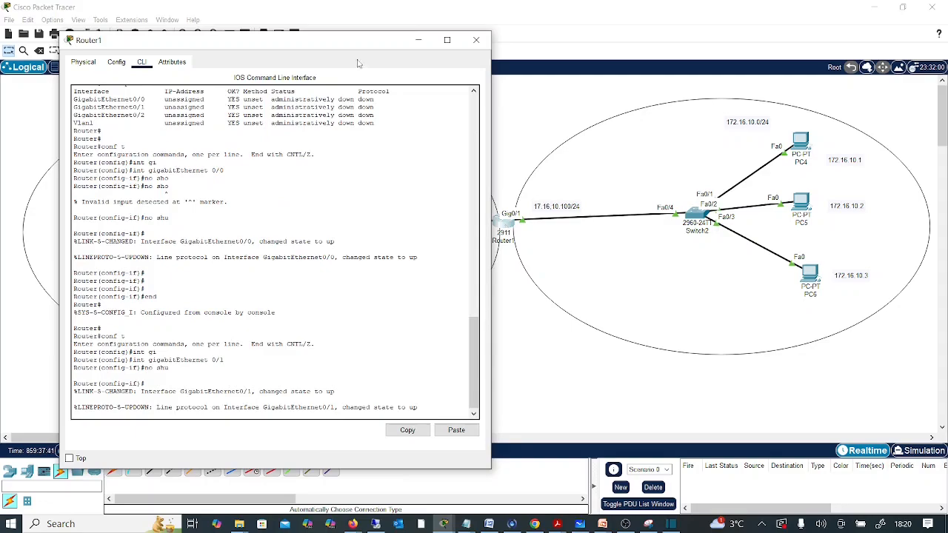
left_click_drag(339, 48, 837, 15)
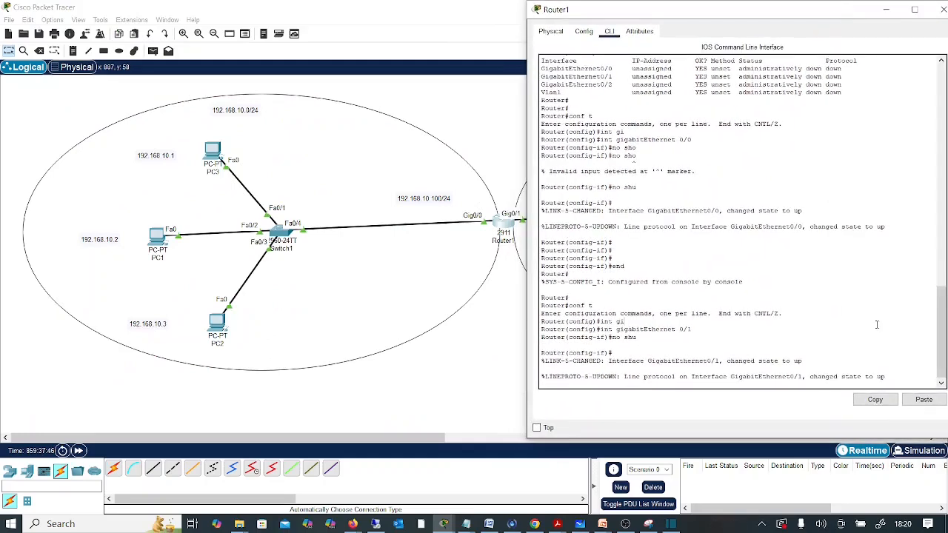
key("Return")
key("Return")
key("Return")
key("Return")
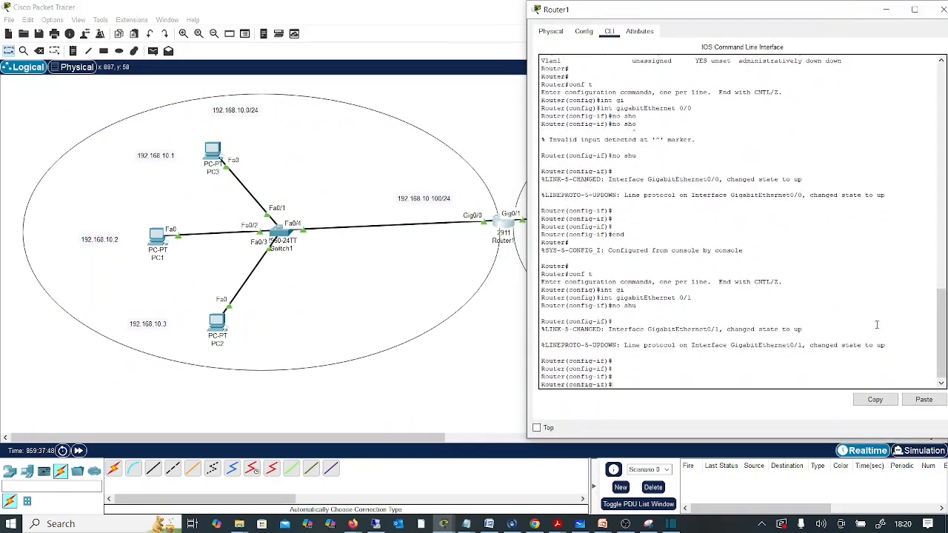
type("end")
key("Return")
key("Return")
key("Return")
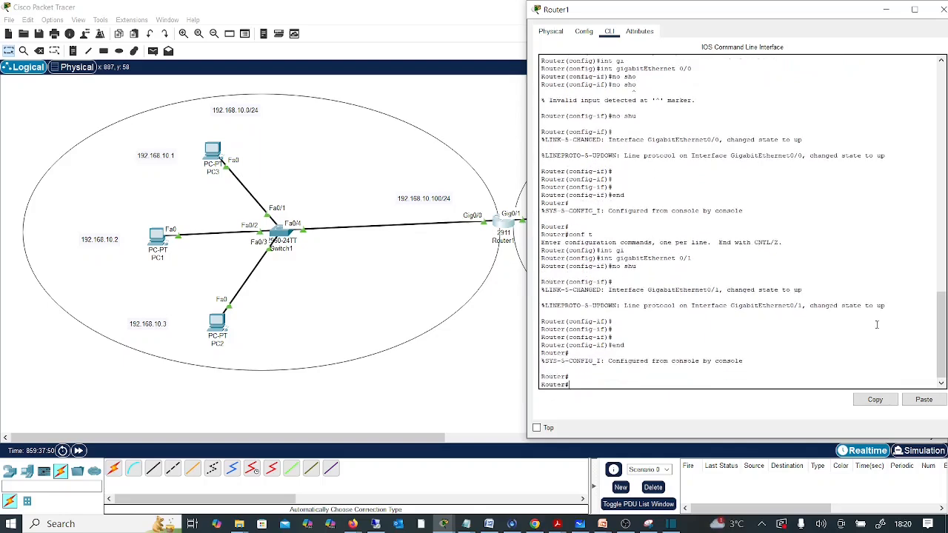
Step: Enter global configuration mode on Router1 and open interface gigabitEthernet 0/0 for configuration
type("conf t")
key("Return")
type("ig")
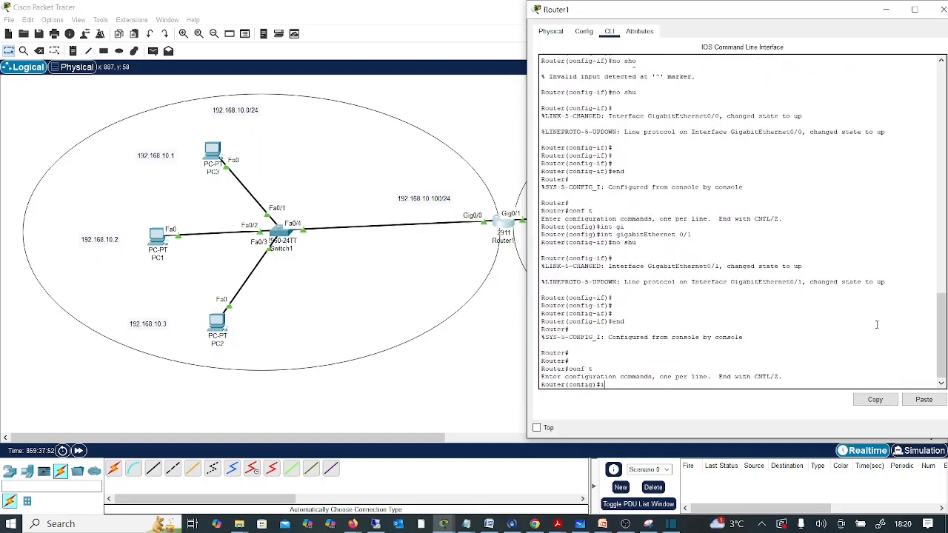
type("nt gi")
key("Tab")
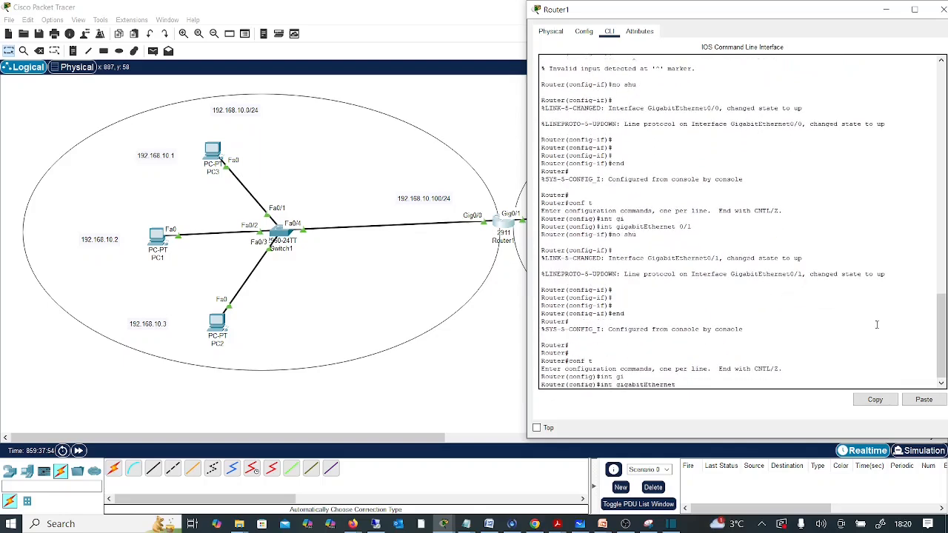
type("0/0")
key("Return")
Step: Assign IP address 192.168.10.100 with mask 255.255.255.0 to GigabitEthernet 0/0 and exit the interface configuration
type("ip")
key("Tab")
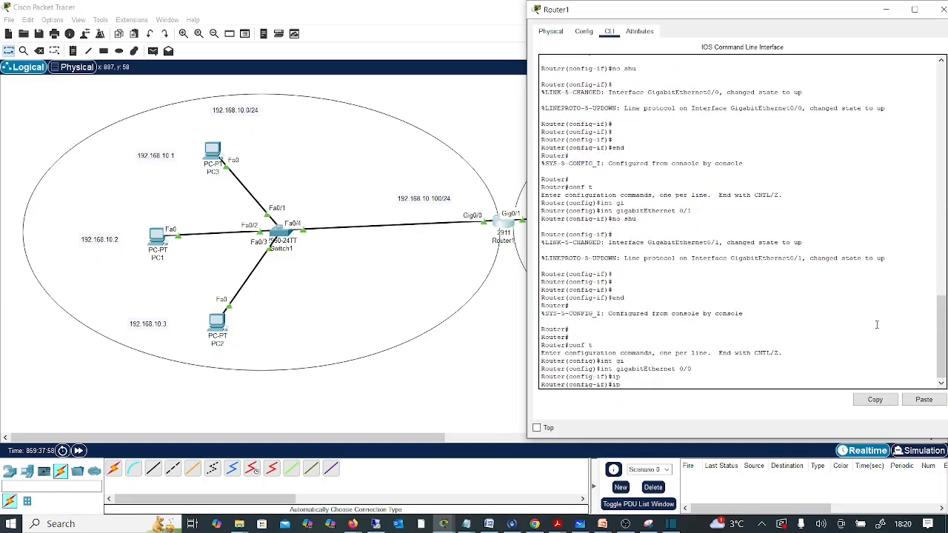
type("add")
key("Tab")
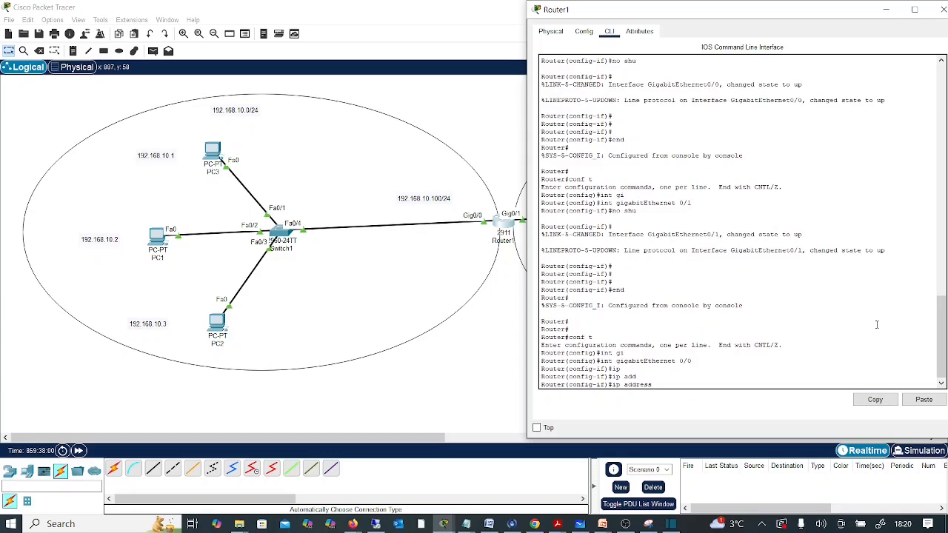
type(".168.10.100")
type("255.255.255.0")
key("Return")
key("Return")
key("Return")
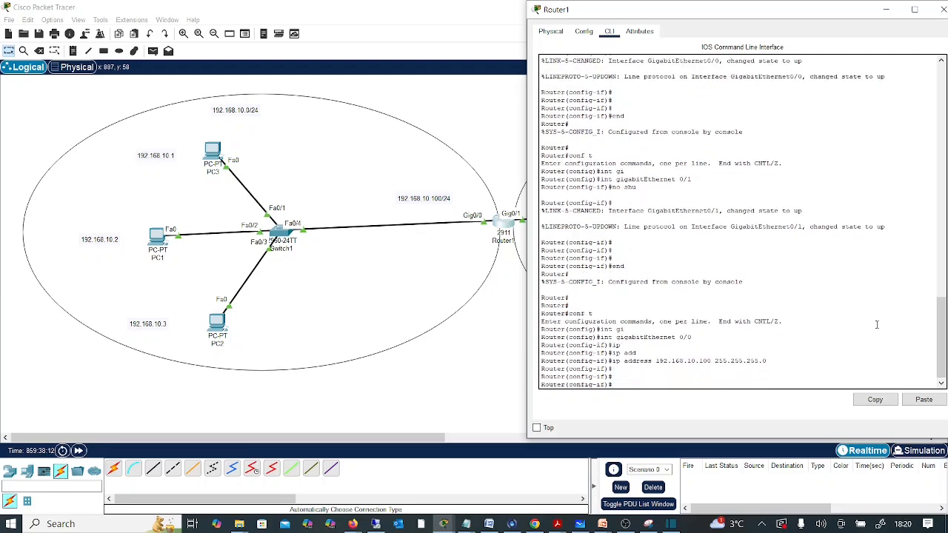
type("exit")
key("Return")
key("Return")
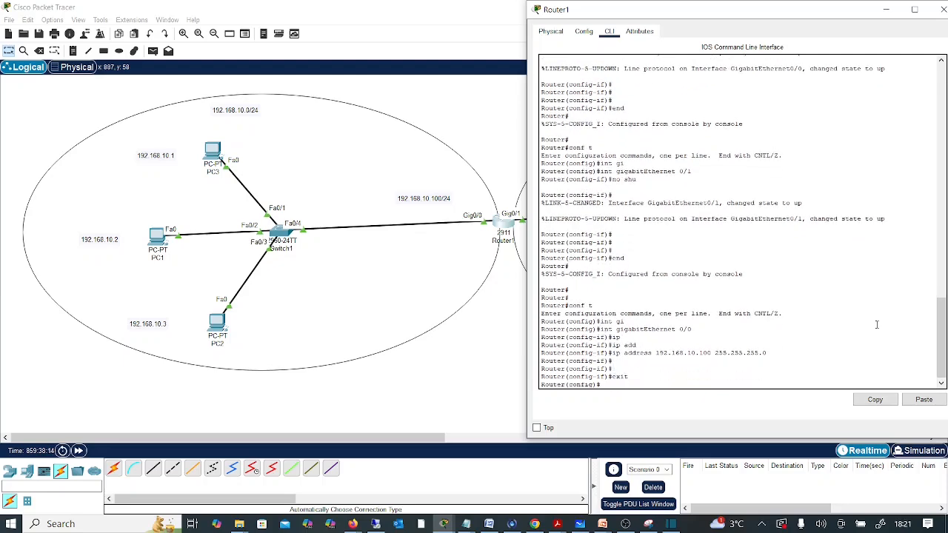
Step: Open Router1's interface gigabitEthernet 0/1 for configuration
type("conf t")
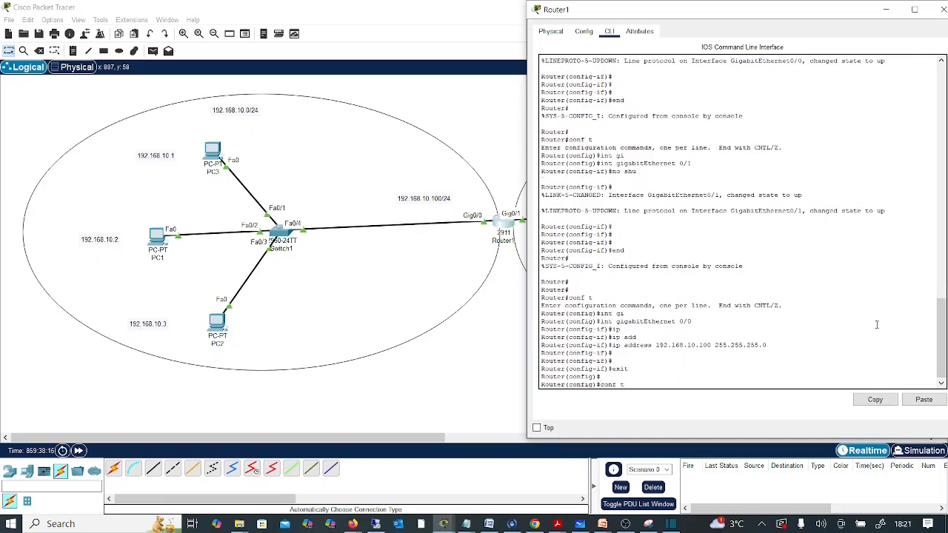
key("Return")
type("in")
key("Tab")
type("gi")
key("Tab")
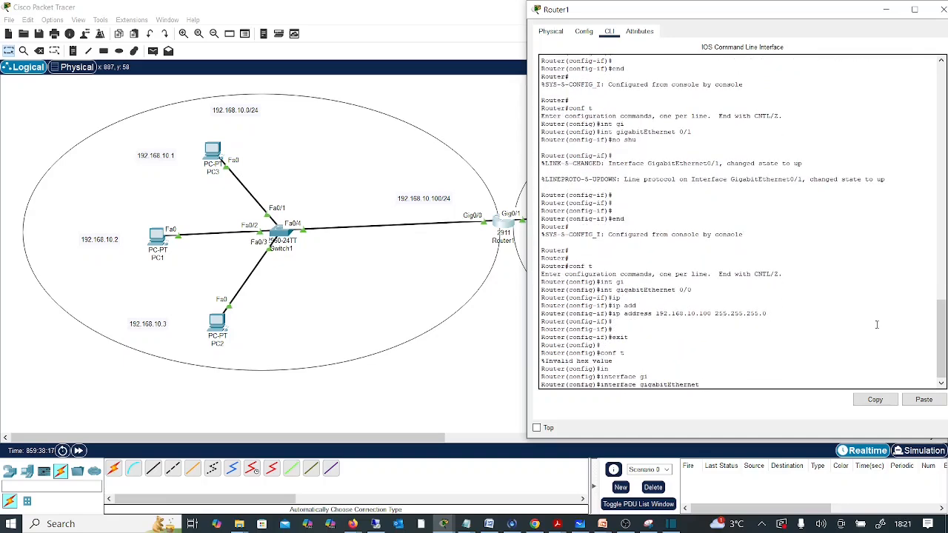
key("Return")
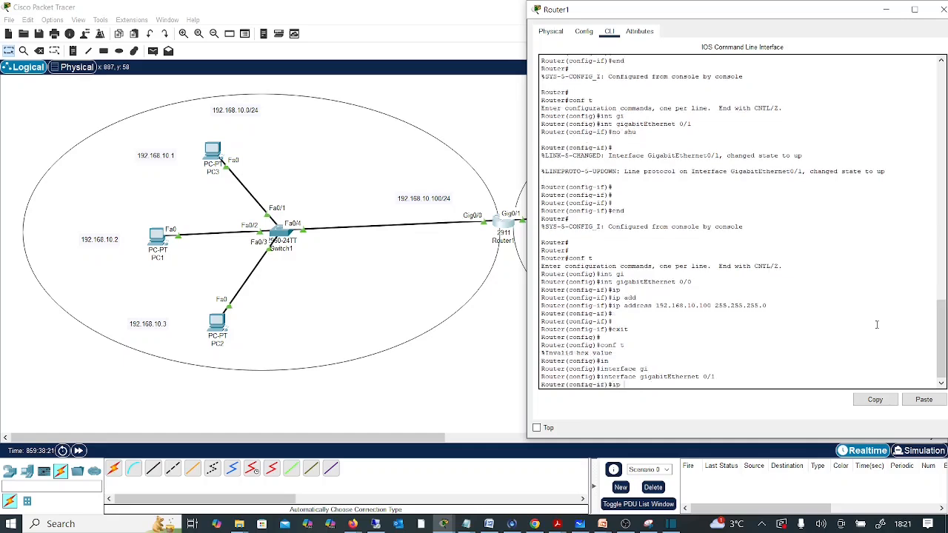
Step: Assign IP address 172.16.10.100 with mask 255.255.255.0 to GigabitEthernet 0/1 and end the configuration session
type("ip add")
key("Tab")
type("19")
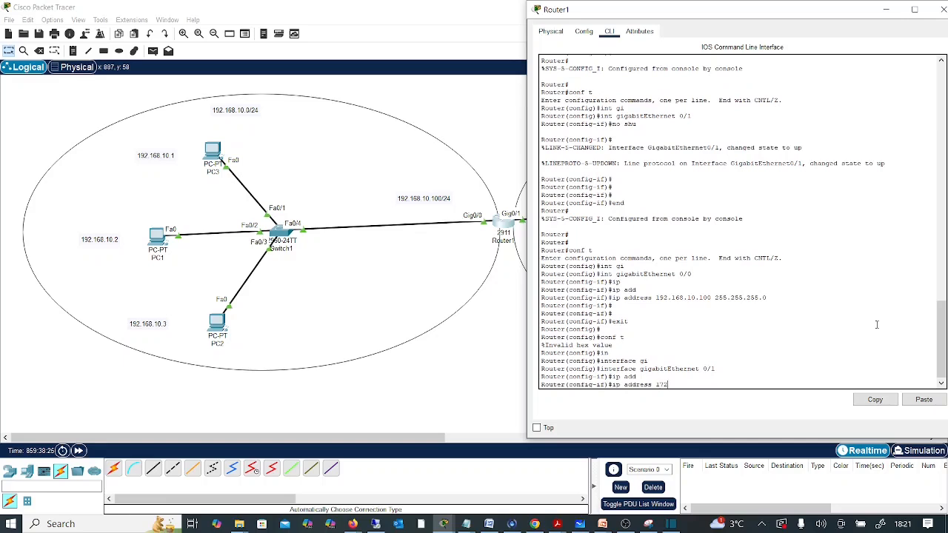
type("2.16.1")
type("0.100 255.25")
key("Return")
key("Return")
key("Return")
key("Return")
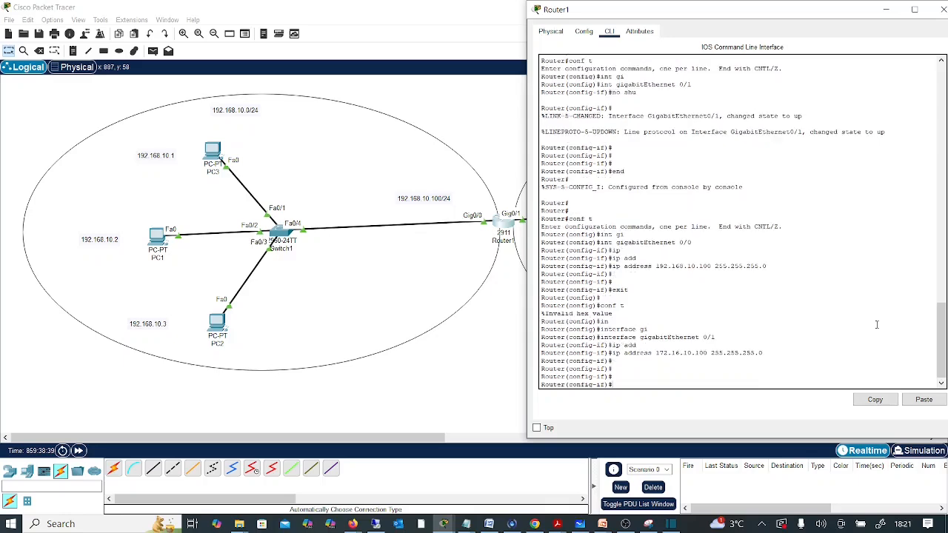
type("end")
key("Return")
key("Return")
key("Return")
key("Return")
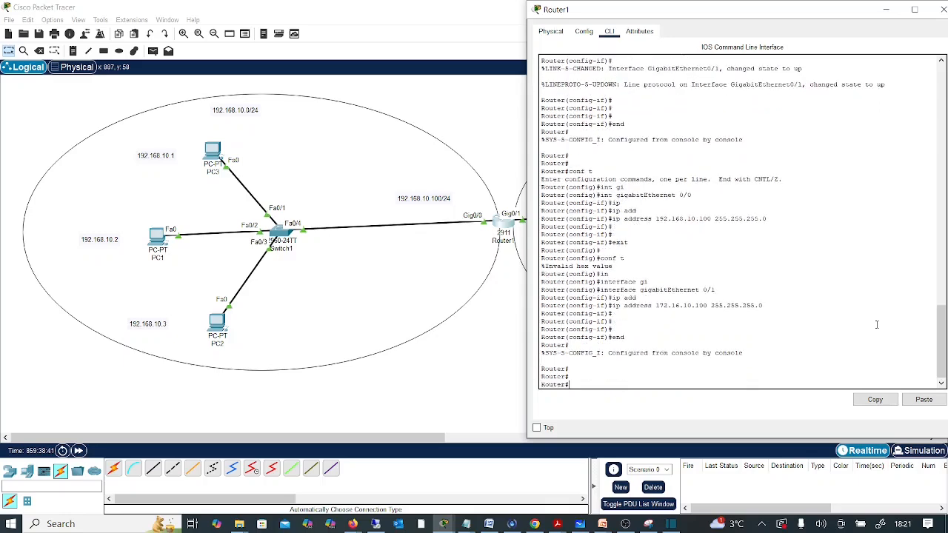
Step: Check the router's interface addresses and status with "show ip int br", and minimize the router window
type("sho")
key("Tab")
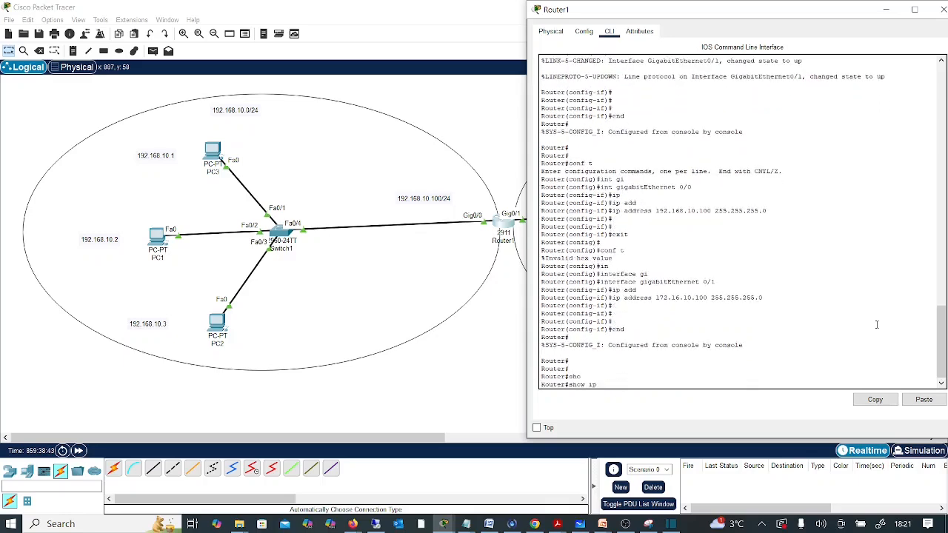
type("ip int br")
key("Return")
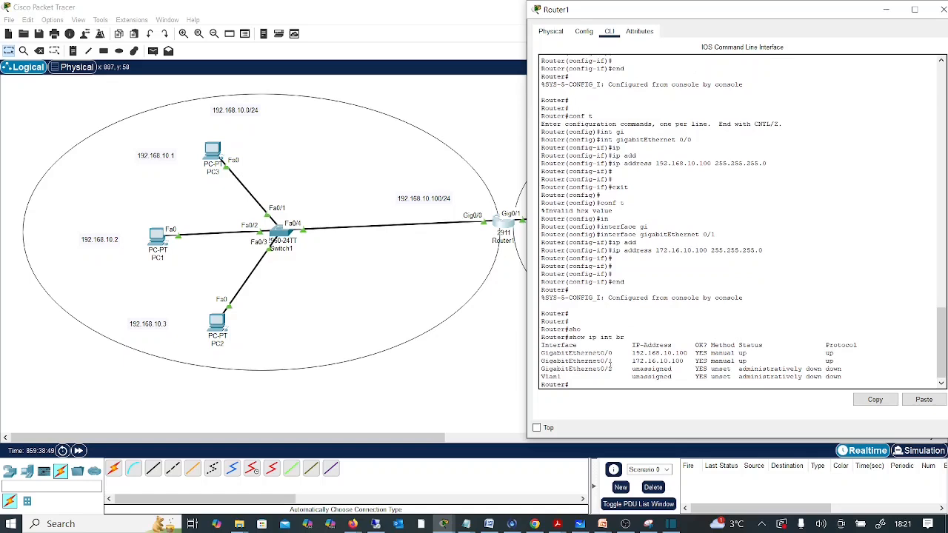
left_click(885, 9)
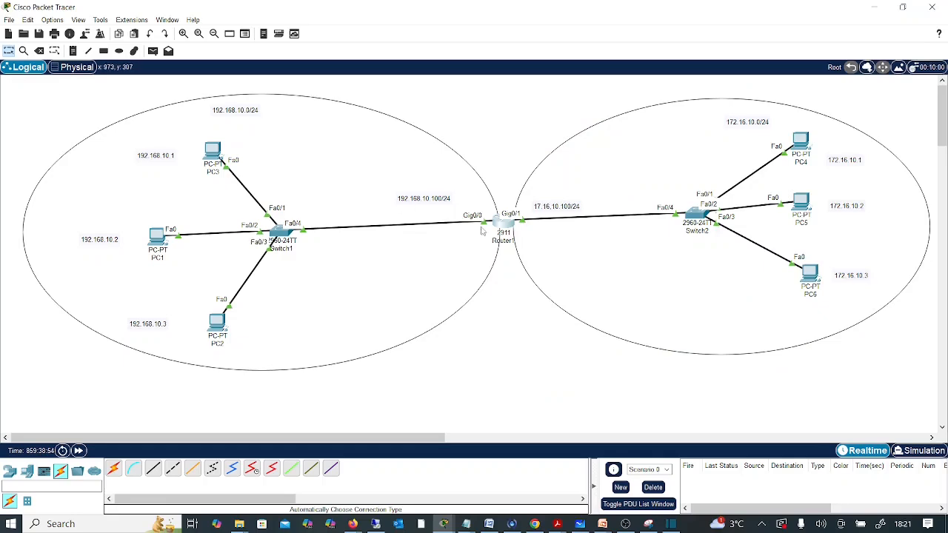
Step: Ping the router's Gig0/0 address 192.168.10.100 from PC3's command prompt
left_click(219, 160)
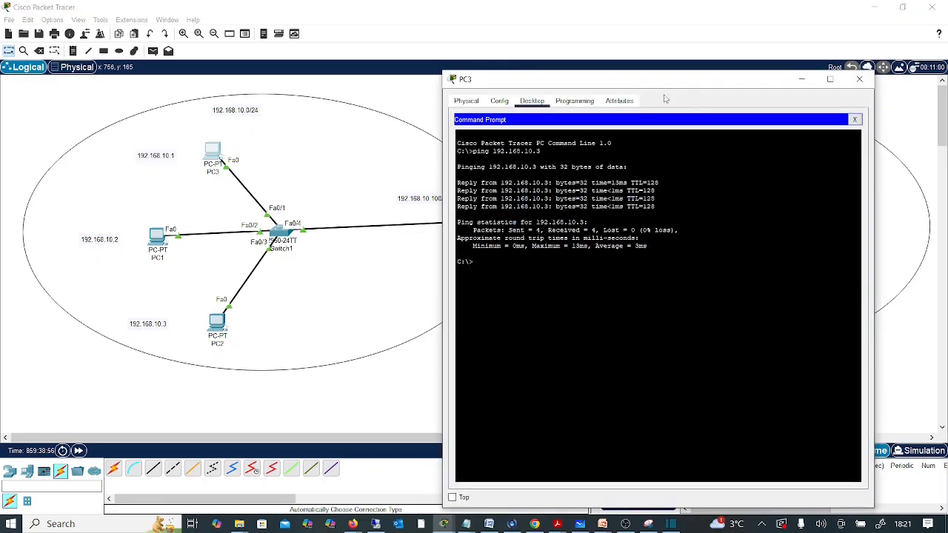
left_click_drag(659, 84, 806, 155)
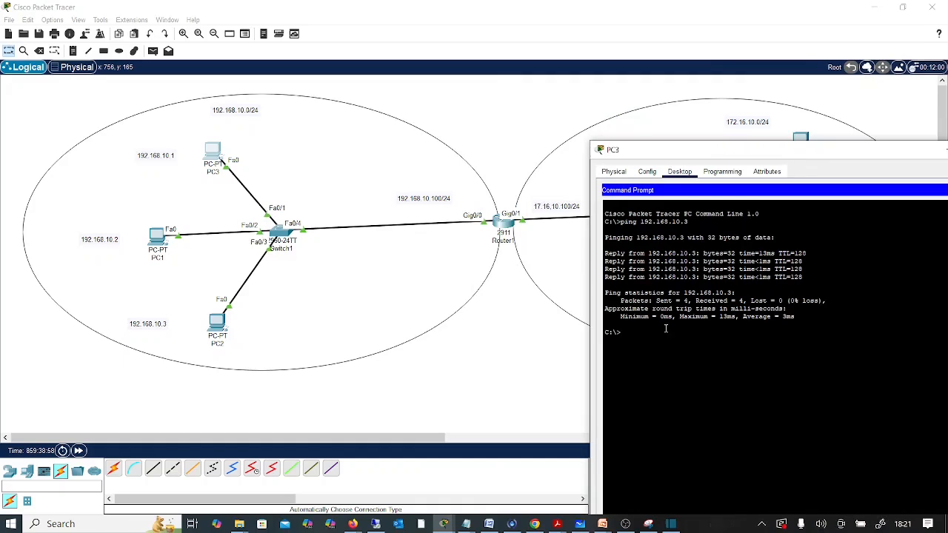
key("Return")
key("Return")
key("Up")
type("100")
key("Return")
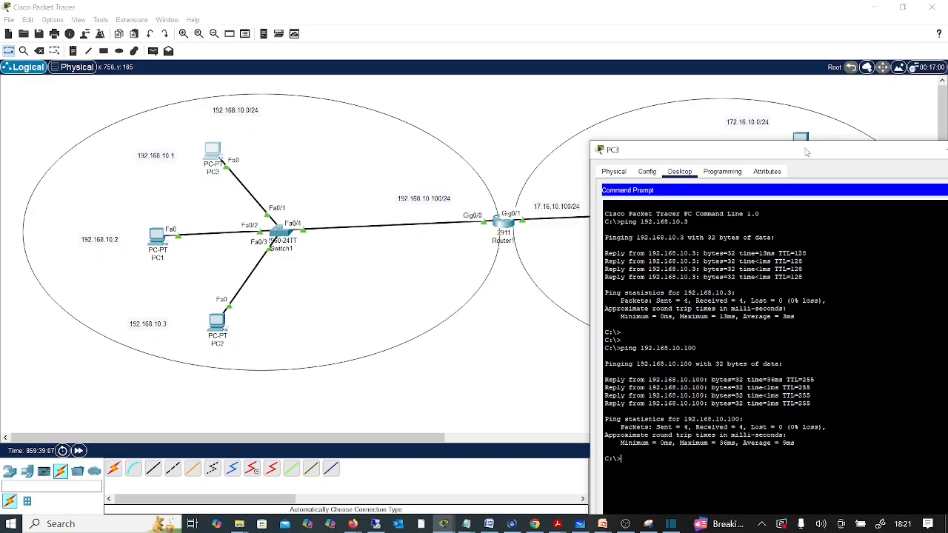
Step: Move the PC3 window out of the way and shift the 192.168.10.100/24 note down, closer to the Gig0/0 link
left_click_drag(807, 151, 599, 126)
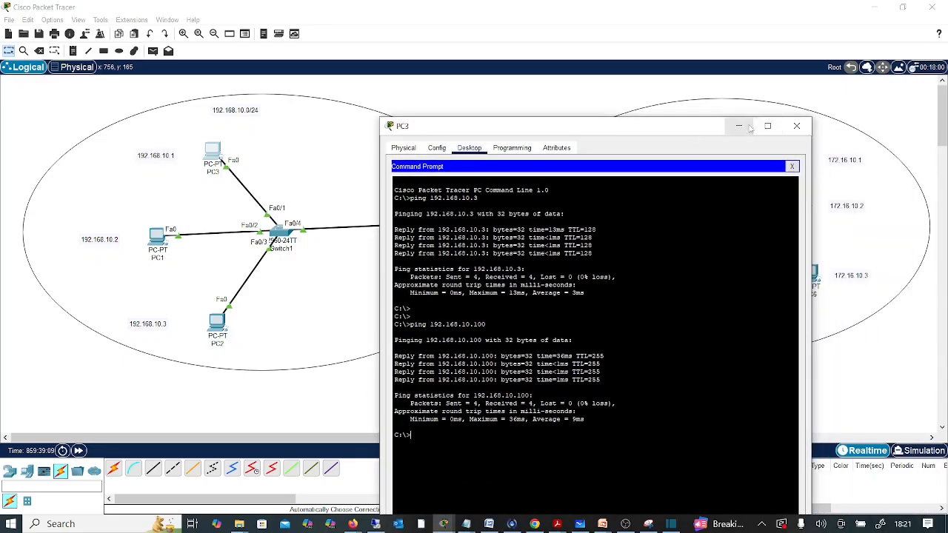
left_click_drag(522, 128, 581, 369)
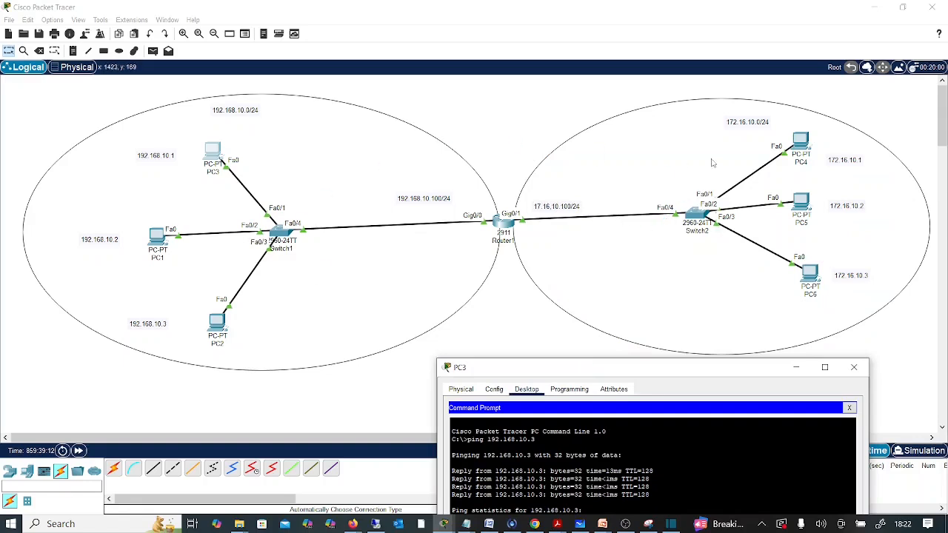
left_click(427, 200)
left_click_drag(427, 200, 431, 212)
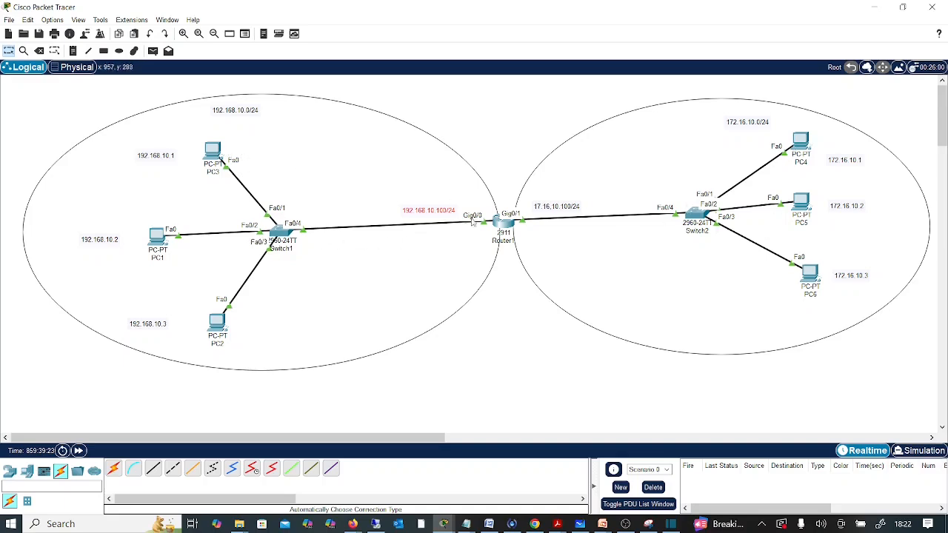
Step: Switch to Snipping Tool and capture a new snip of the whole two-LAN topology
left_click(651, 525)
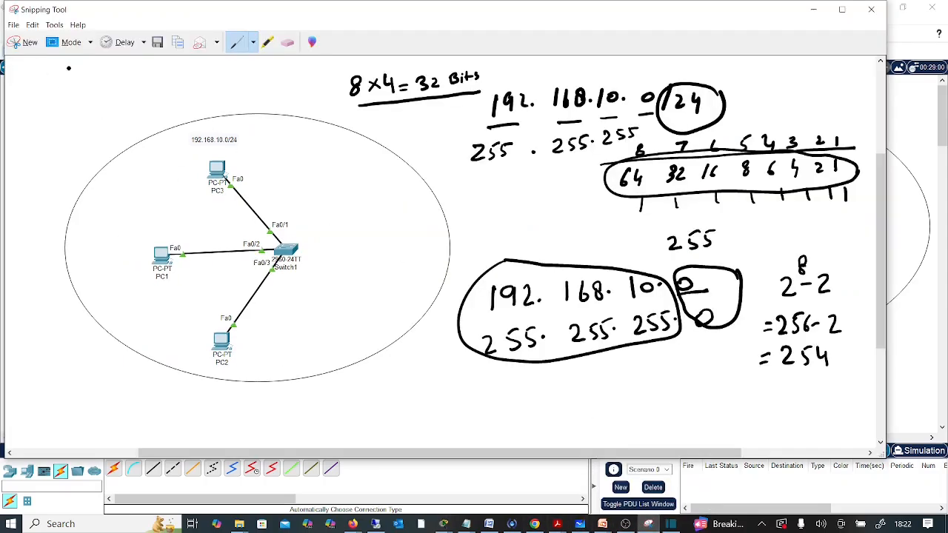
left_click(26, 42)
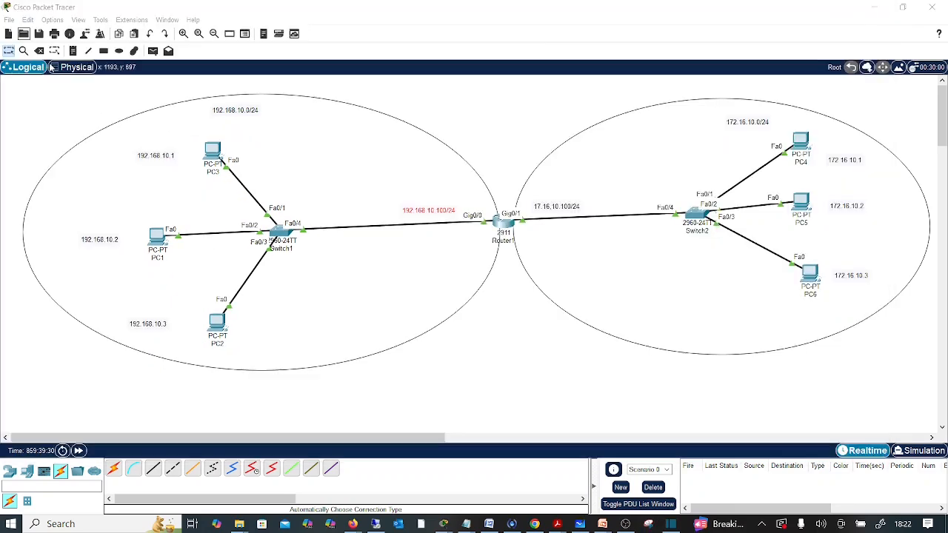
left_click_drag(7, 79, 944, 423)
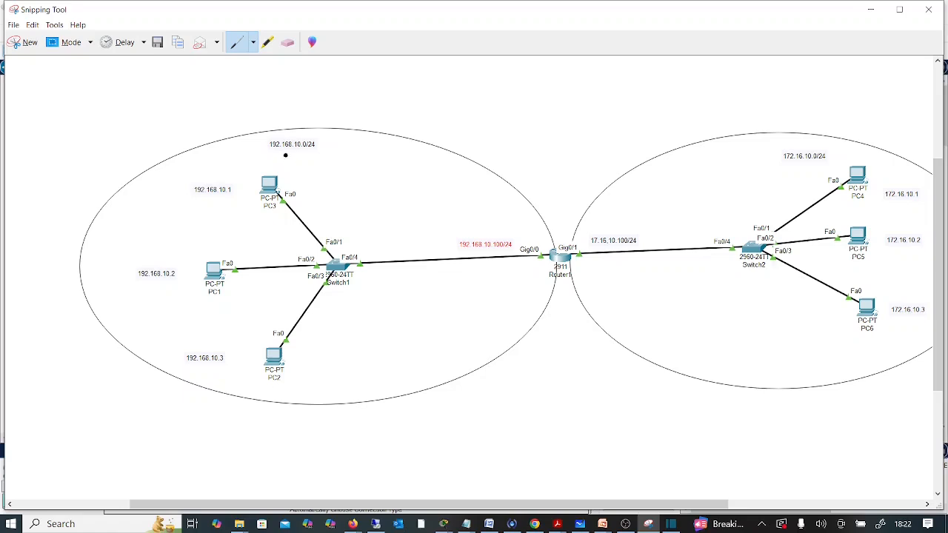
Step: Underline the 192.168.10.0/24 label with the pen and draw a line under 172.16.10.0/24 with an arrow towards PC4
left_click_drag(275, 156, 322, 151)
left_click(289, 182)
left_click_drag(778, 169, 838, 175)
Step: Handwrite the source address 192.168.10.1 beside PC3 and a destination address line beneath it
mouse_move(330, 173)
left_mouse_down()
mouse_move(323, 184)
mouse_move(387, 169)
mouse_move(468, 173)
left_mouse_up()
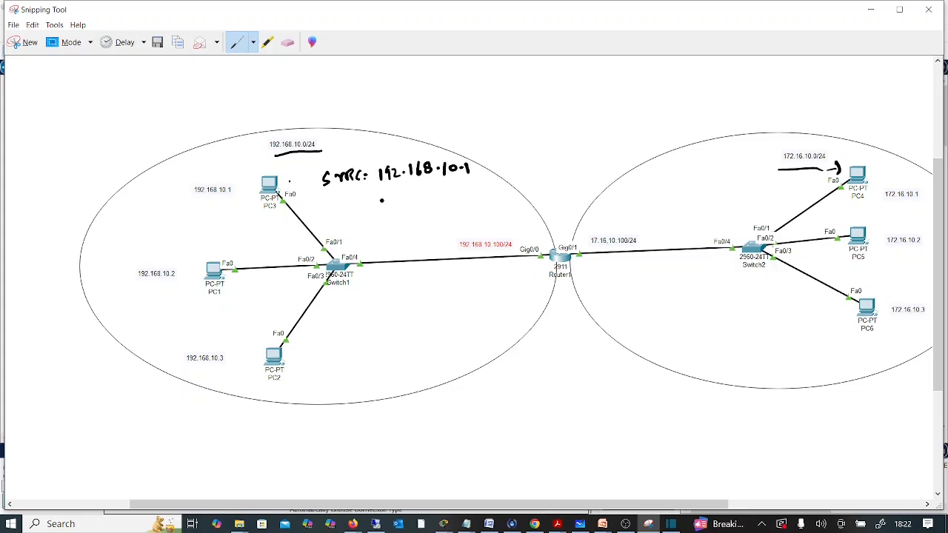
mouse_move(333, 198)
left_mouse_down()
mouse_move(351, 206)
mouse_move(412, 190)
mouse_move(396, 191)
mouse_move(394, 202)
mouse_move(451, 194)
mouse_move(457, 184)
mouse_move(482, 190)
left_mouse_up()
left_click(438, 190)
left_click(468, 189)
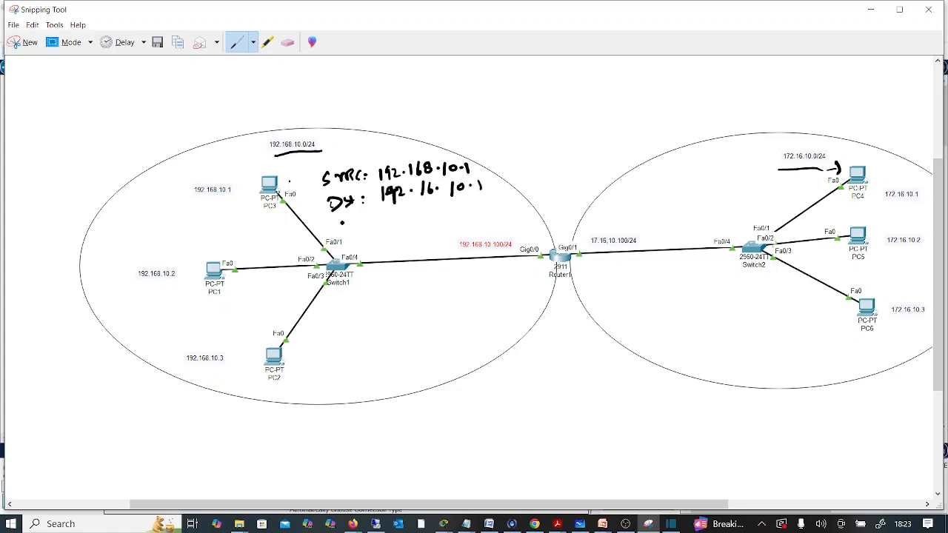
Step: Box the handwritten source and destination addresses and draw arrows tracing the traffic path from PC3 through the router to PC4
mouse_move(318, 172)
left_mouse_down()
mouse_move(327, 215)
mouse_move(392, 207)
mouse_move(472, 196)
mouse_move(484, 152)
mouse_move(348, 157)
mouse_move(317, 177)
left_mouse_up()
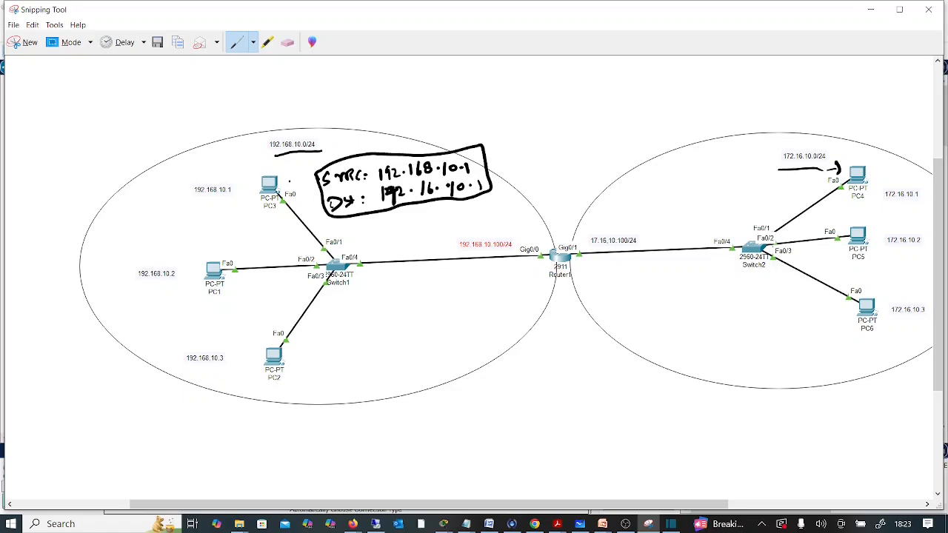
left_click_drag(492, 185, 513, 173)
mouse_move(311, 201)
left_mouse_down()
mouse_move(360, 246)
mouse_move(452, 241)
mouse_move(449, 251)
left_mouse_up()
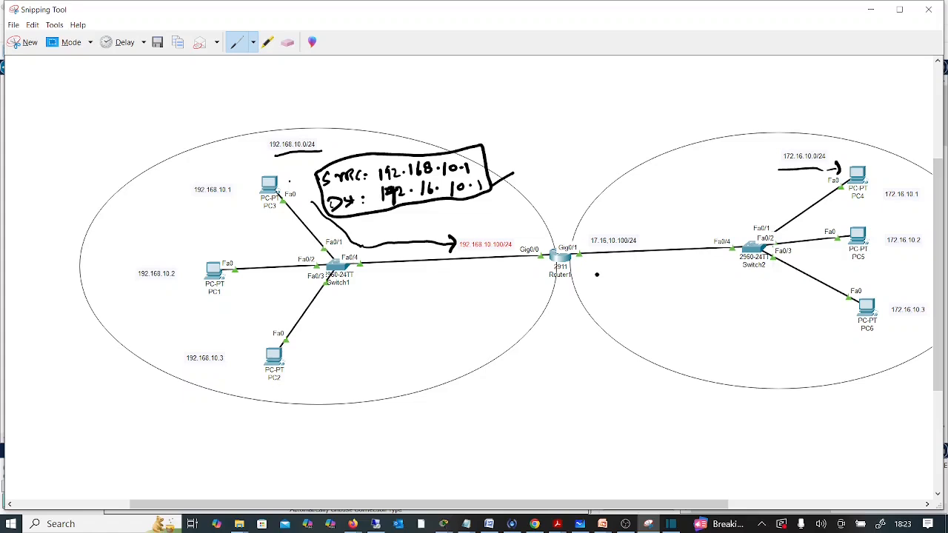
left_click_drag(580, 268, 607, 283)
mouse_move(641, 246)
left_mouse_down()
mouse_move(721, 234)
mouse_move(819, 180)
mouse_move(815, 190)
left_mouse_up()
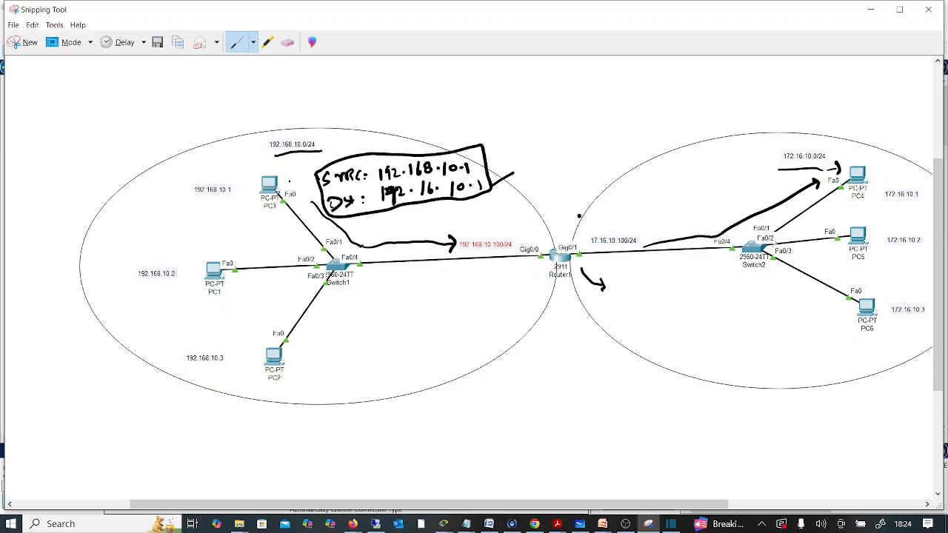
Step: Sketch a multi-router path above the topology: a box at each end and three crossed circles between them, linked by arrows
mouse_move(550, 92)
left_mouse_down()
mouse_move(557, 120)
mouse_move(552, 90)
left_mouse_up()
mouse_move(644, 85)
left_mouse_down()
mouse_move(636, 117)
mouse_move(651, 91)
mouse_move(701, 109)
mouse_move(726, 84)
mouse_move(866, 92)
mouse_move(838, 94)
left_mouse_up()
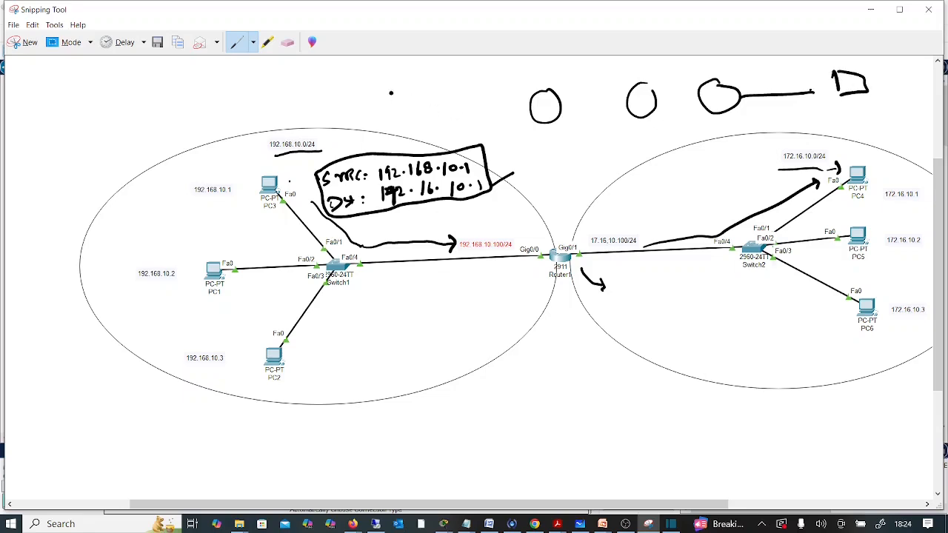
mouse_move(391, 93)
left_mouse_down()
mouse_move(428, 85)
mouse_move(404, 116)
mouse_move(528, 111)
mouse_move(520, 103)
mouse_move(522, 116)
left_mouse_up()
mouse_move(561, 110)
left_mouse_down()
mouse_move(696, 97)
mouse_move(692, 111)
left_mouse_up()
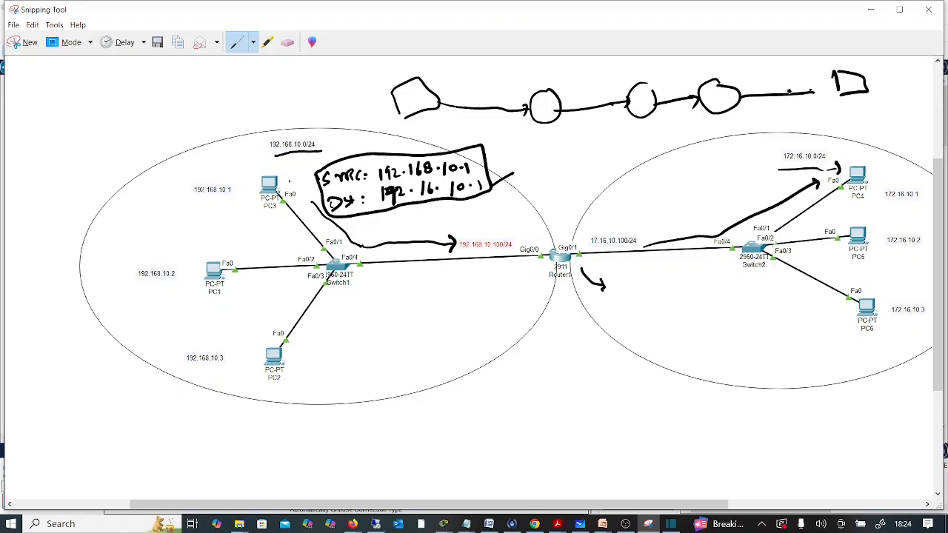
left_click_drag(812, 91, 835, 90)
left_click_drag(835, 90, 834, 96)
left_click_drag(539, 113, 553, 104)
mouse_move(638, 88)
left_mouse_down()
mouse_move(650, 108)
mouse_move(633, 105)
left_mouse_up()
mouse_move(715, 84)
left_mouse_down()
mouse_move(711, 100)
mouse_move(722, 100)
left_mouse_up()
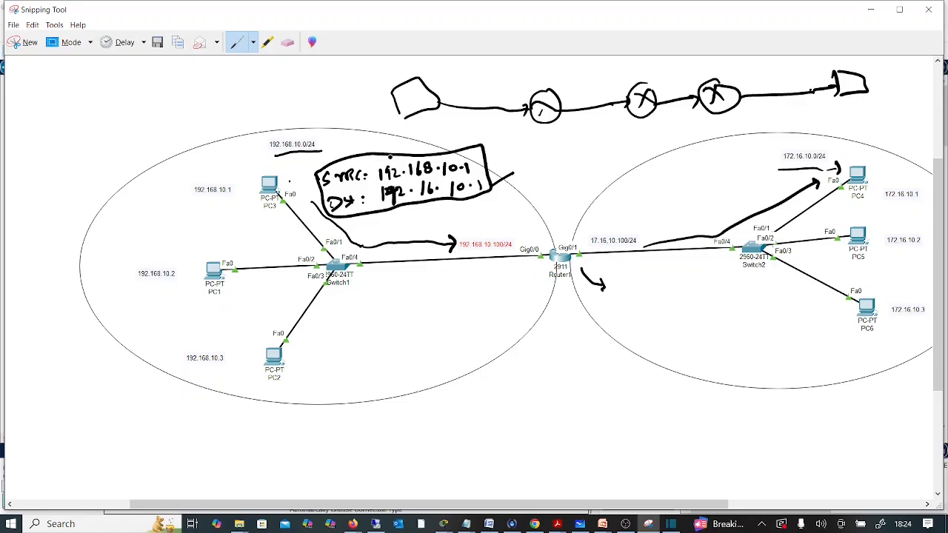
Step: Switch back to Cisco Packet Tracer, bring PC3's window fully into view and close its Command Prompt
left_click(871, 9)
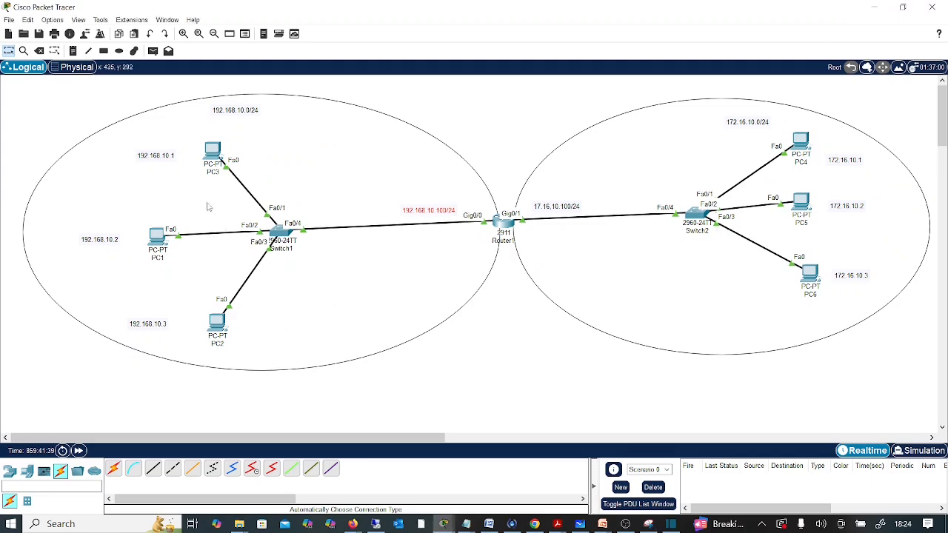
left_click(214, 154)
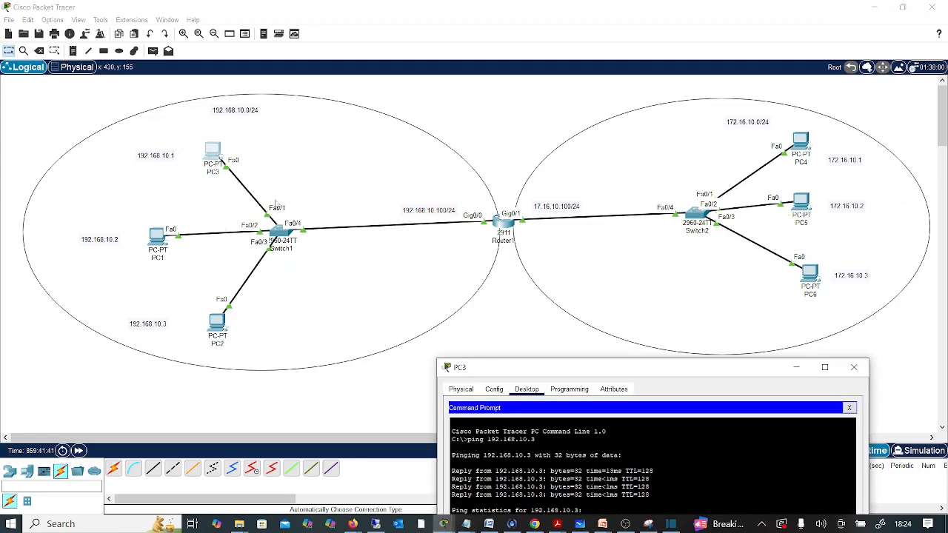
left_click_drag(531, 374, 531, 165)
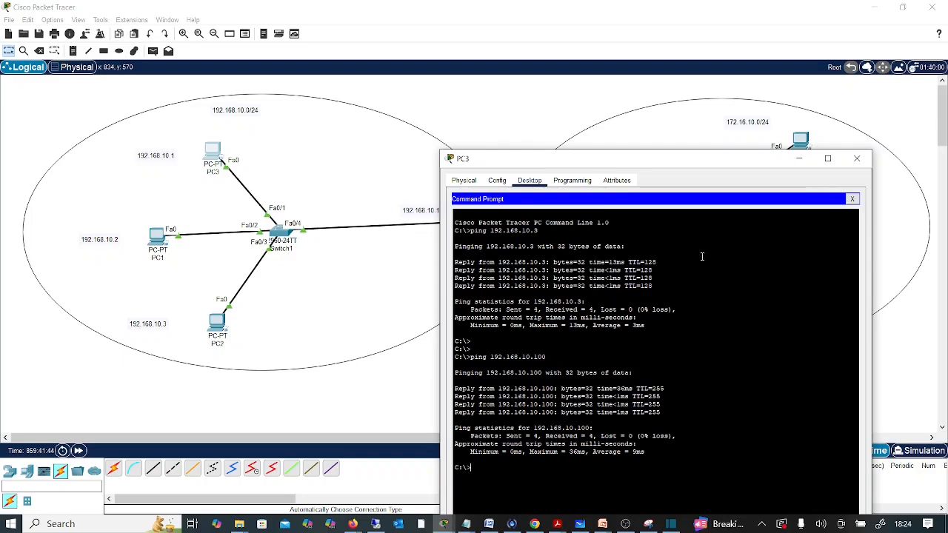
left_click_drag(661, 162, 659, 143)
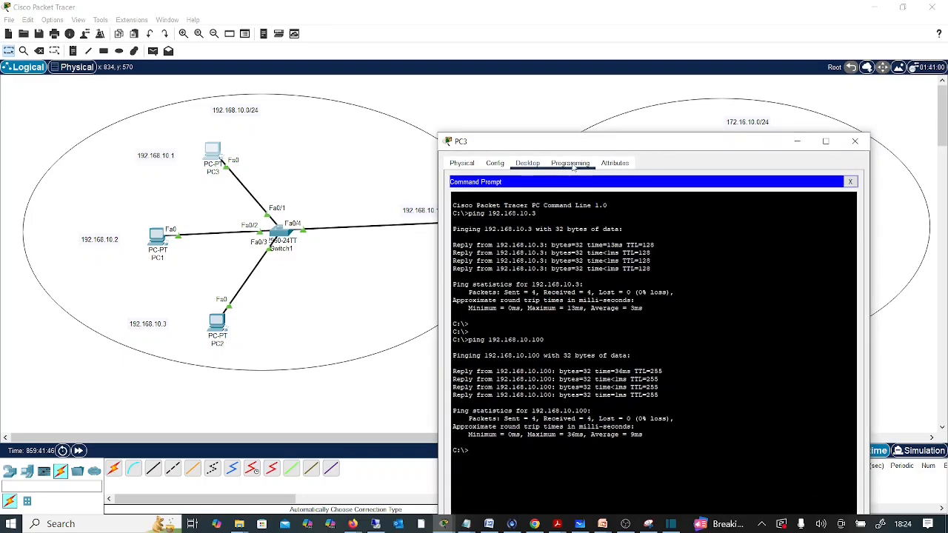
left_click(527, 166)
left_click(849, 181)
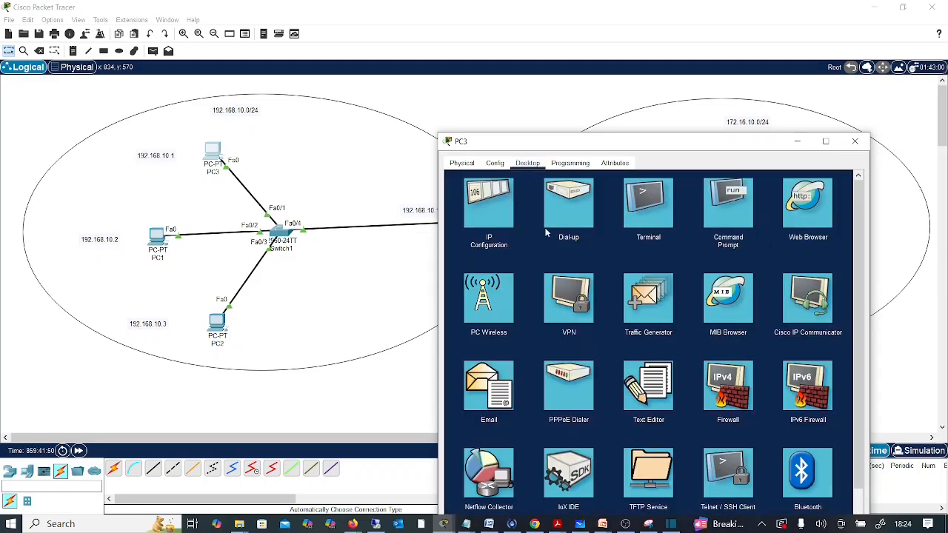
Step: Set PC3's default gateway to the router's Gig0/0 address, 192.168.10.100, and close its window
left_click(506, 221)
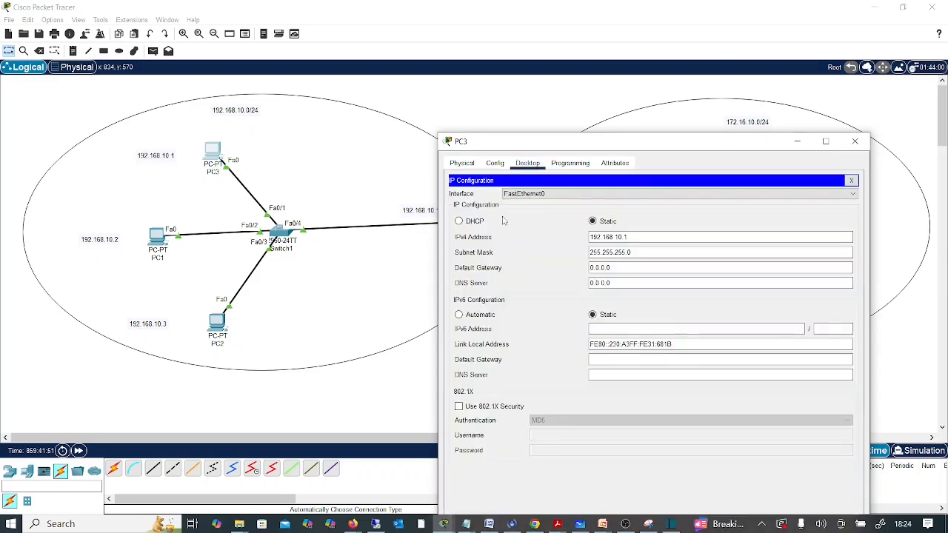
left_click(610, 268)
double_click(587, 267)
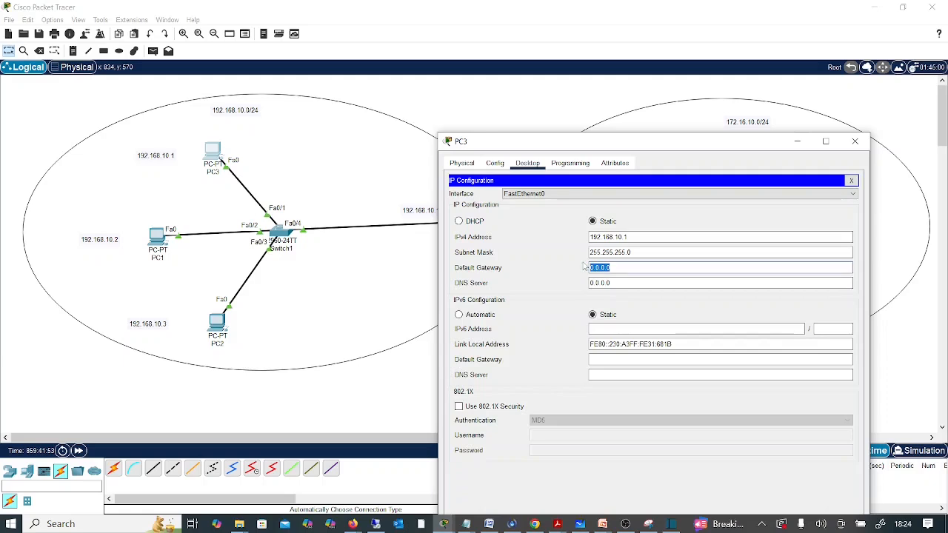
type("1")
key("BackSpace")
key("BackSpace")
left_click(855, 141)
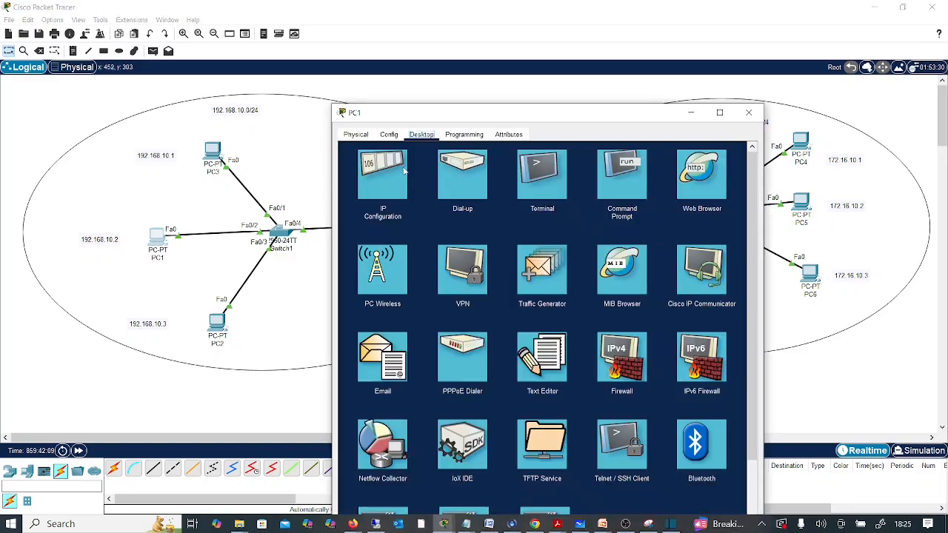
Step: Set PC1's default gateway to the router's Gig0/0 address, 192.168.10.100, and close its window
left_click(404, 172)
left_click_drag(498, 239, 457, 242)
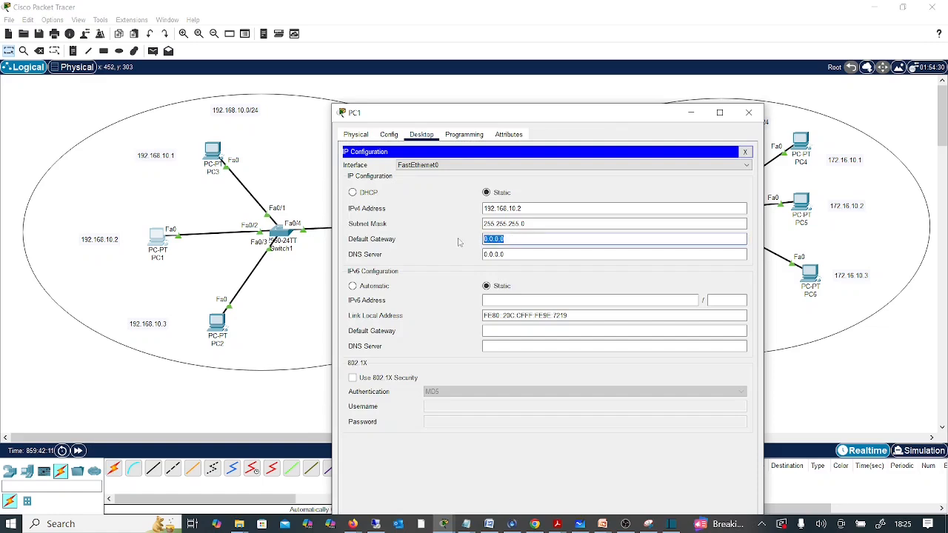
type("192.168.10.10")
left_click(747, 112)
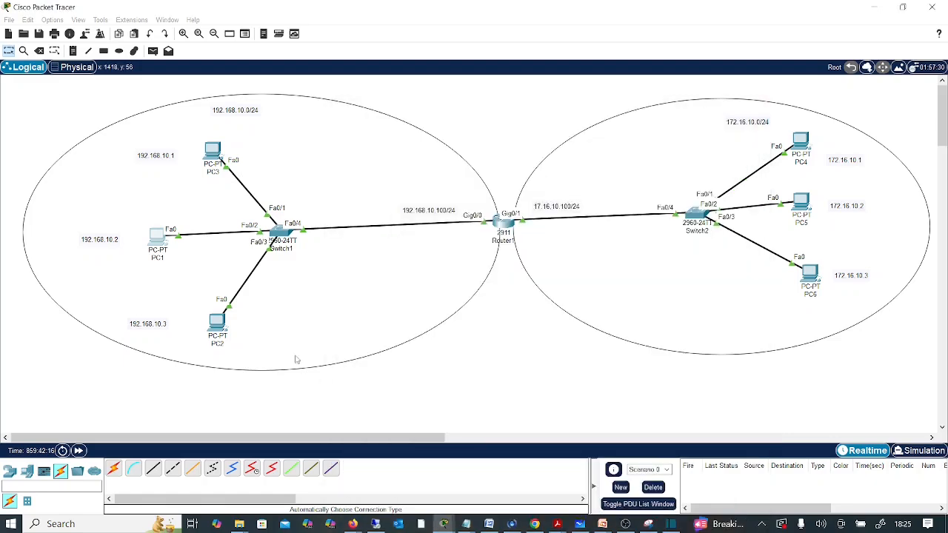
Step: Set PC2's default gateway to the router's Gig0/0 address, 192.168.10.100, and close its window
left_click(215, 324)
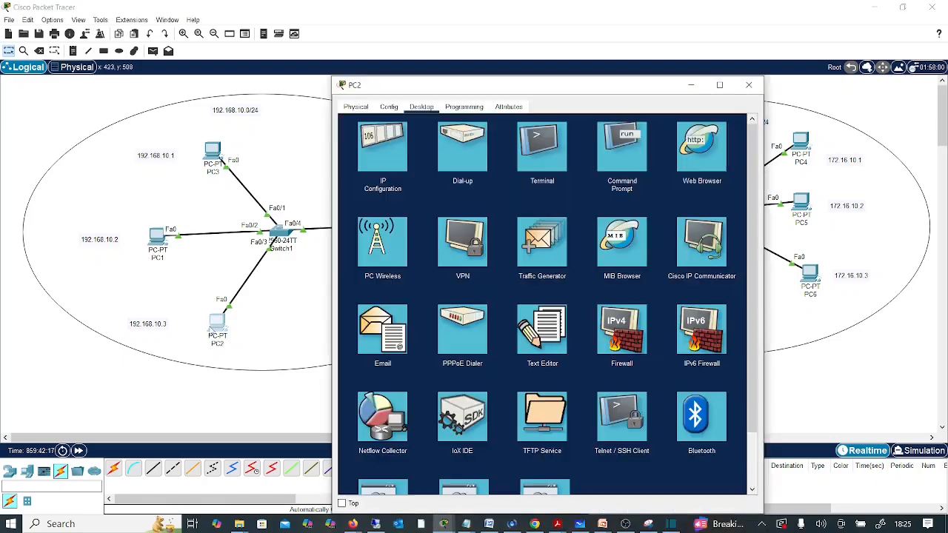
left_click(417, 176)
key("Tab")
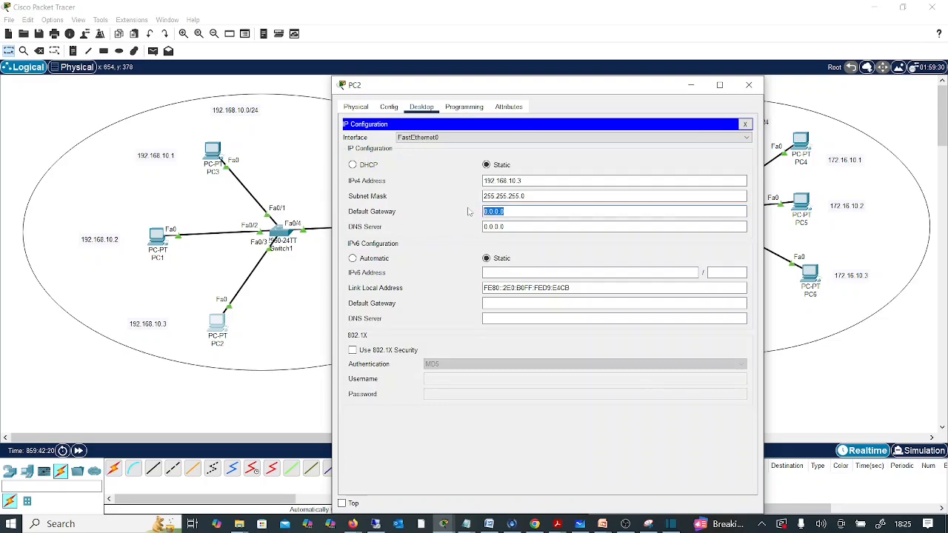
type("192.168.1")
left_click(748, 85)
Step: Close PC4's Command Prompt and set its default gateway to 172.16.10.100 in the IP configuration
left_click(800, 141)
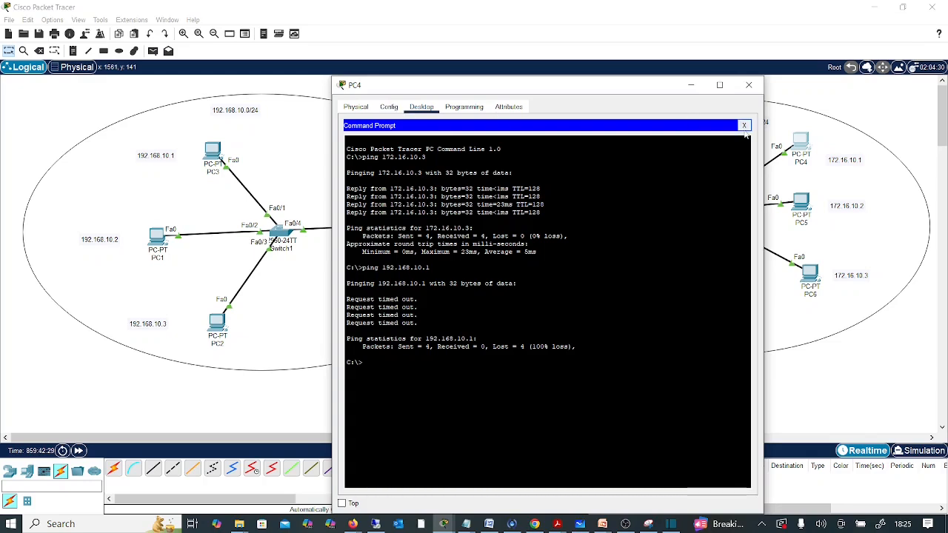
left_click(743, 126)
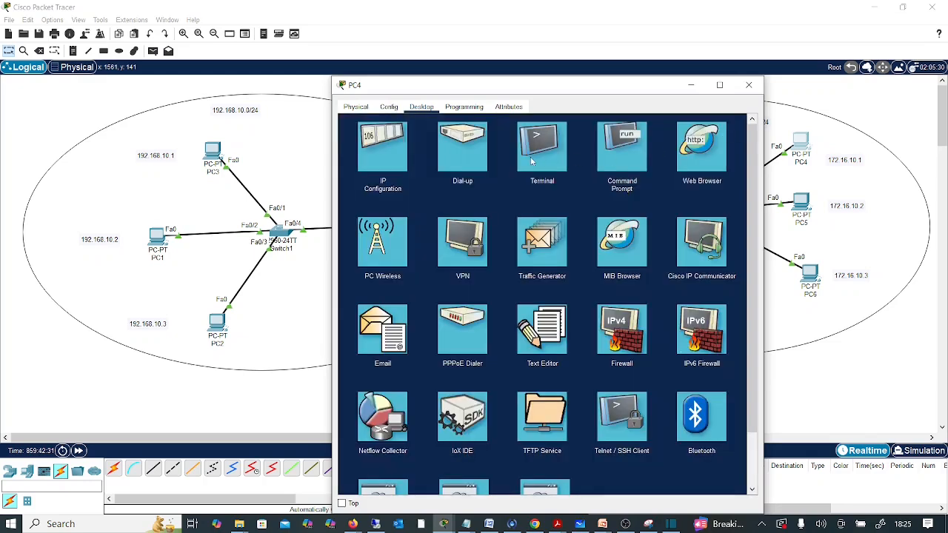
left_click(385, 152)
left_click_drag(559, 87, 300, 82)
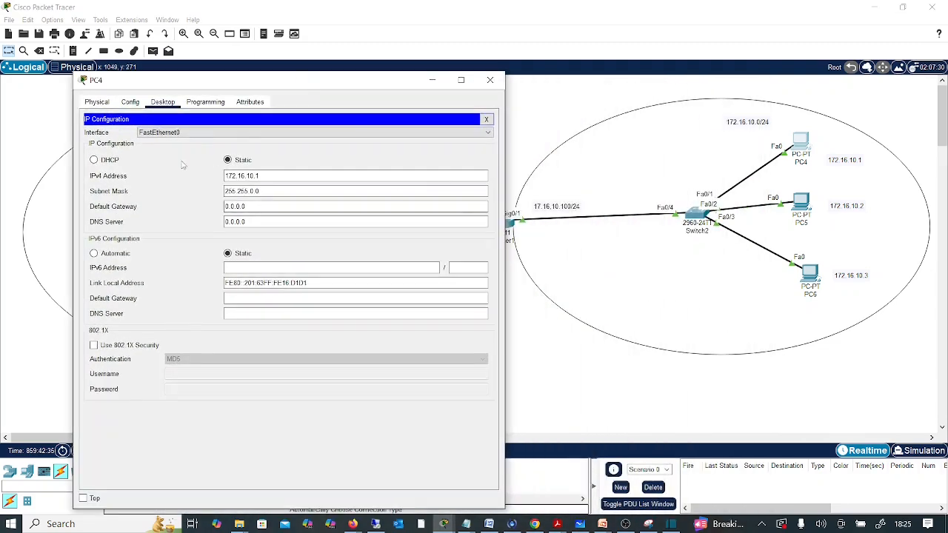
left_click_drag(255, 208, 196, 209)
type("172.16.10.100")
left_click_drag(382, 84, 368, 65)
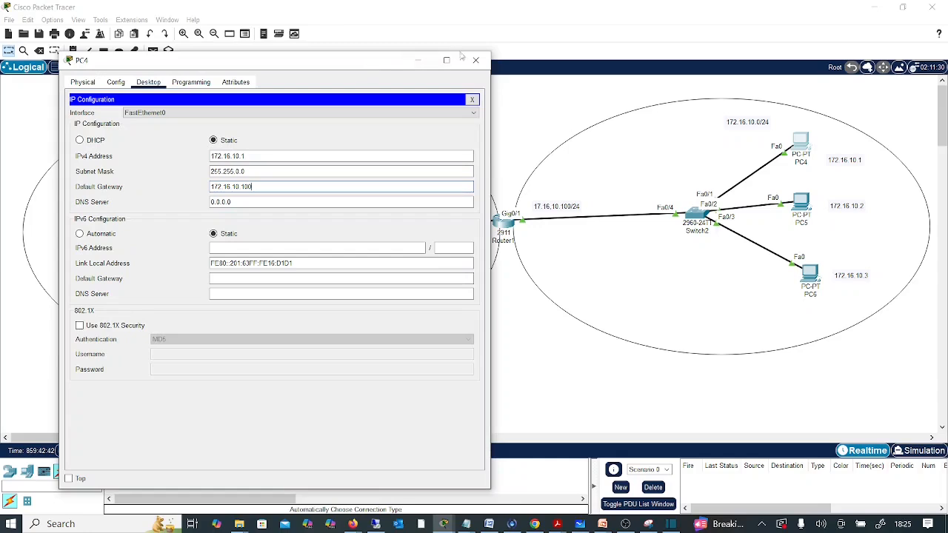
left_click(475, 59)
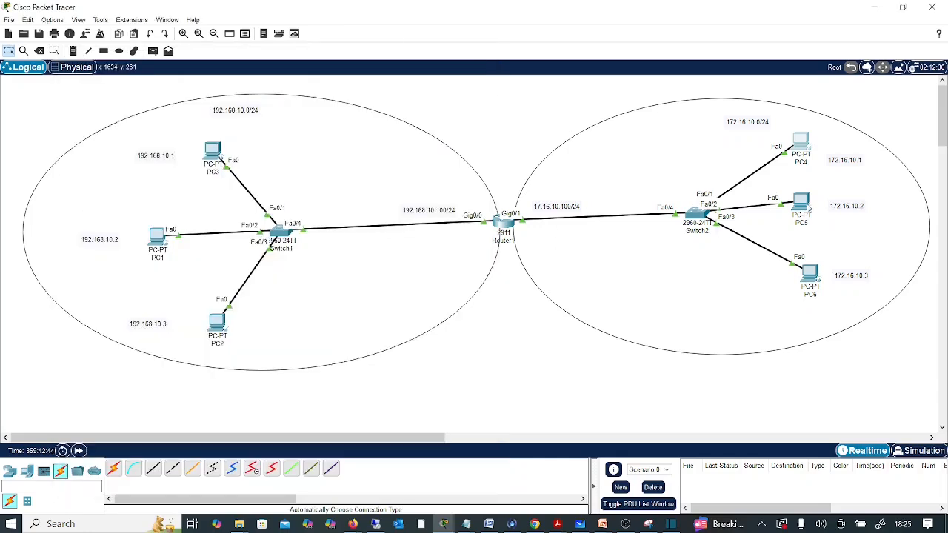
Step: Set PC5's default gateway to 172.16.10.100 in its IP configuration and close the window
left_click(803, 206)
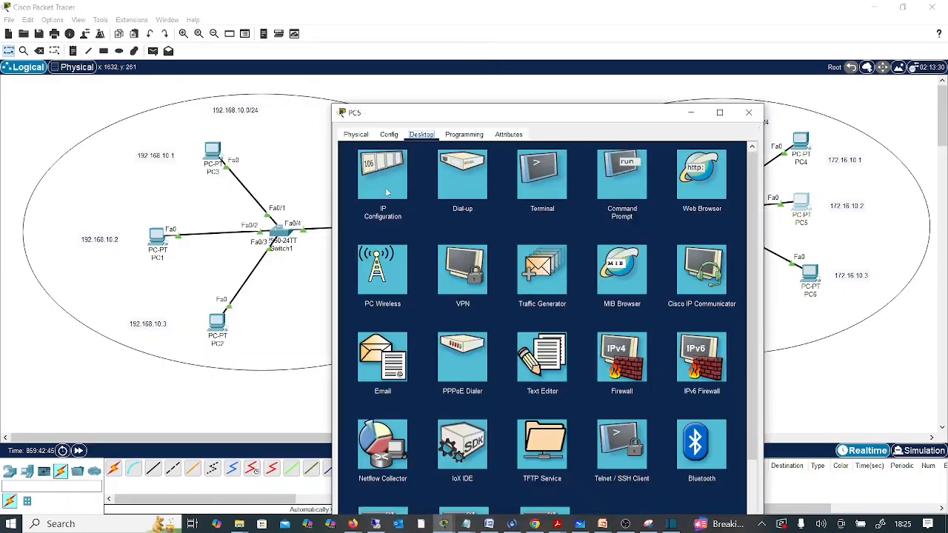
left_click(382, 181)
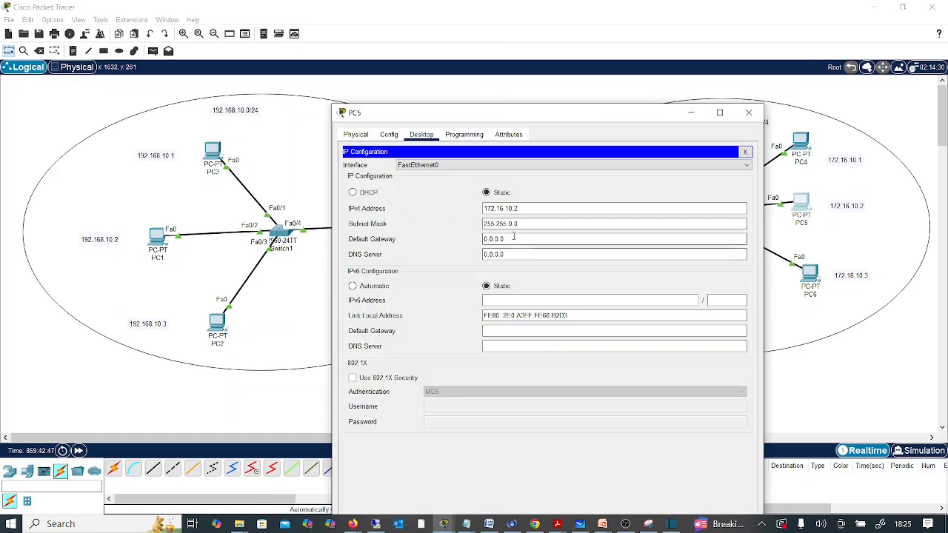
left_click_drag(513, 236, 440, 239)
type("172.16.1")
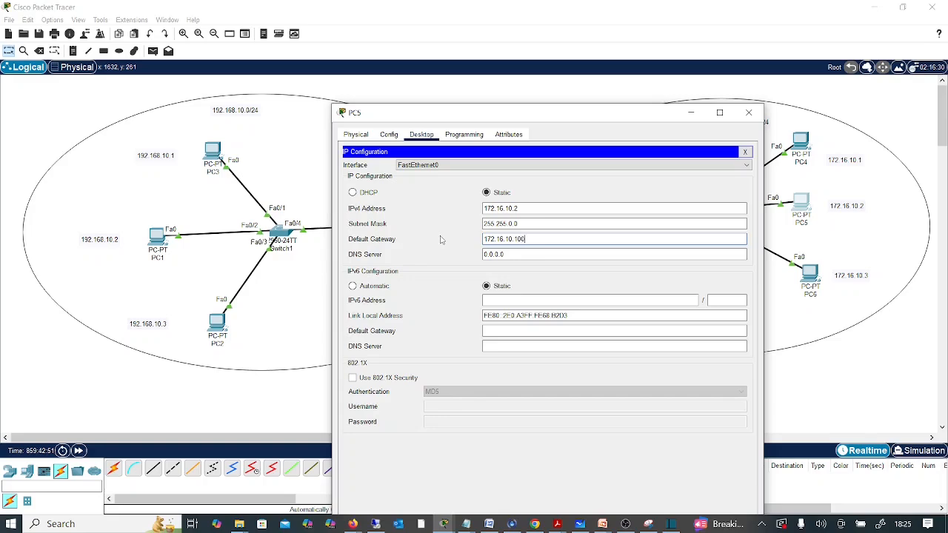
left_click(748, 113)
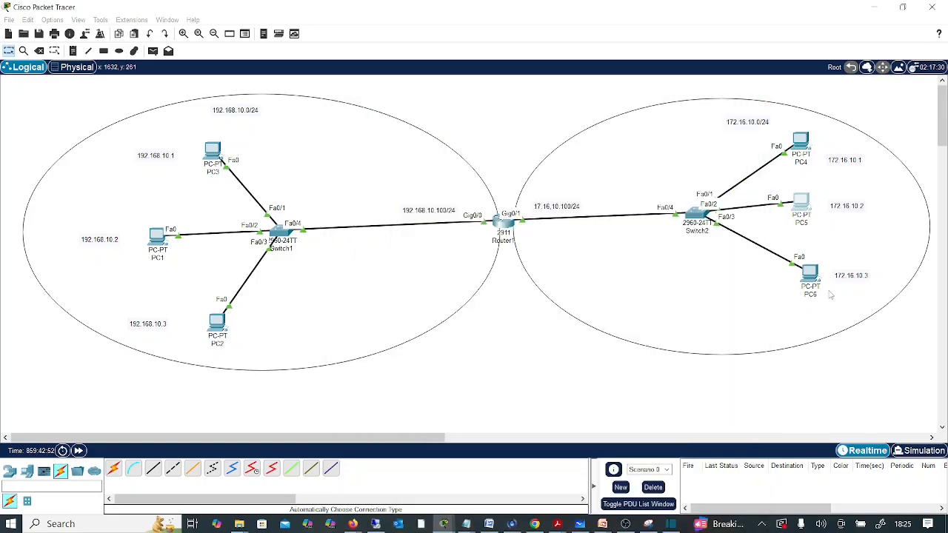
Step: Set PC6's default gateway to 172.16.10.100 in its IP configuration and close the window
left_click(814, 276)
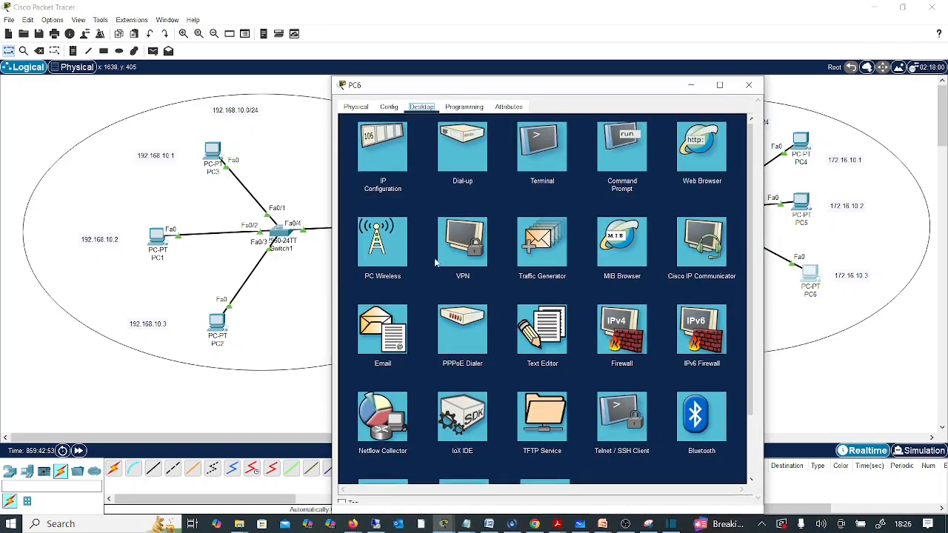
left_click(391, 178)
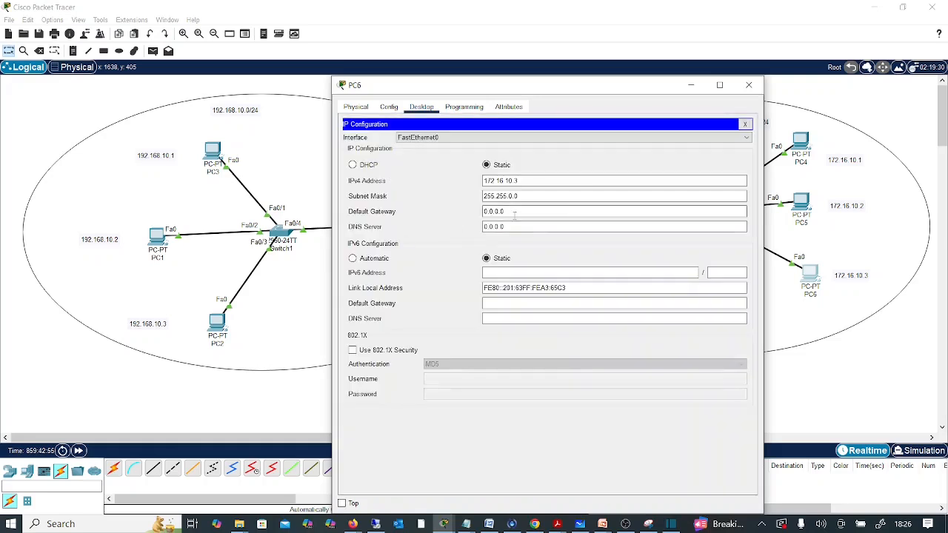
left_click_drag(510, 212, 440, 212)
type("172.16.10.100")
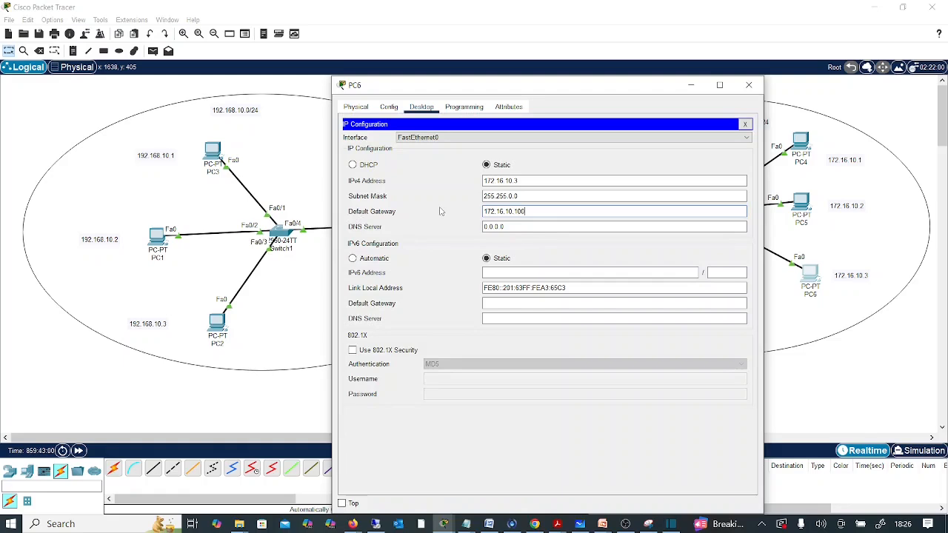
left_click(748, 86)
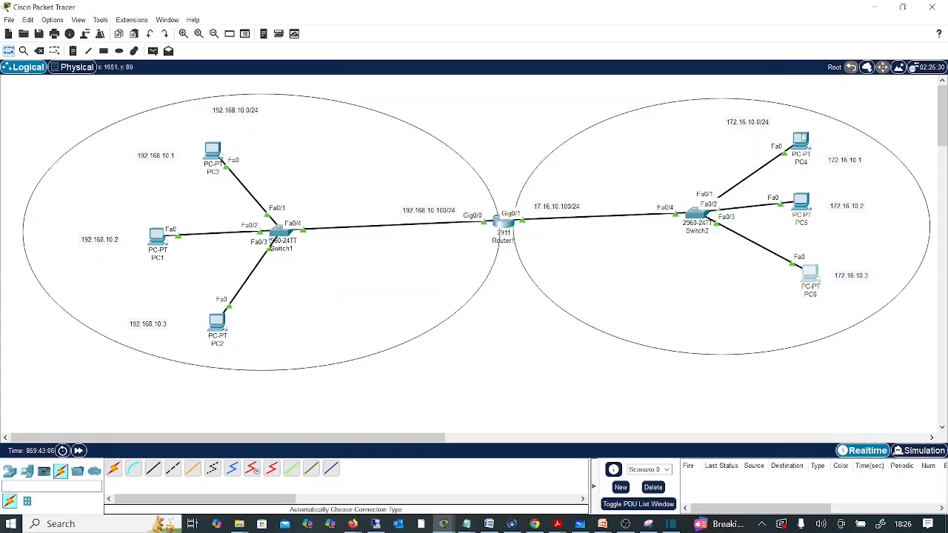
Step: Ping PC3 at 192.168.10.1 again from PC4's Command Prompt, then minimise the PC4 window
left_click(801, 145)
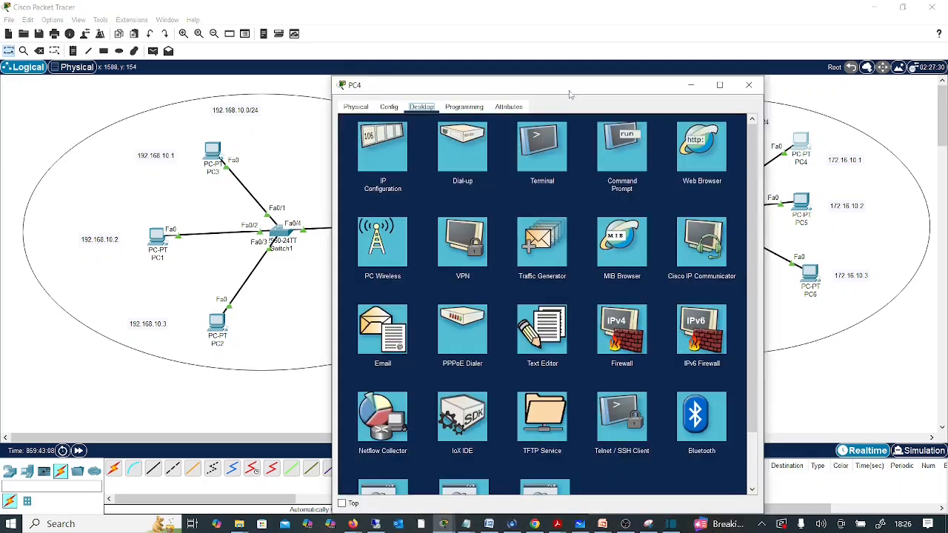
left_click_drag(570, 94, 414, 92)
left_click(448, 146)
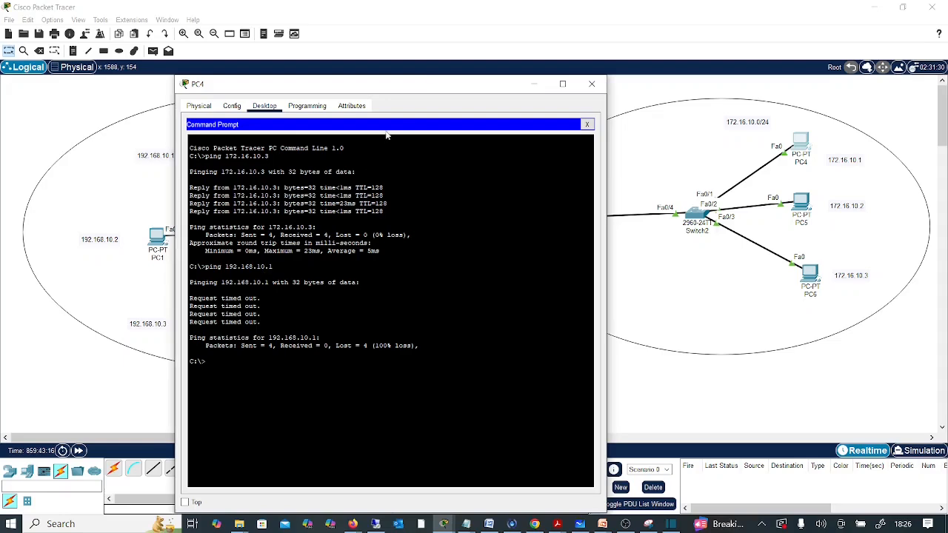
left_click_drag(427, 84, 374, 73)
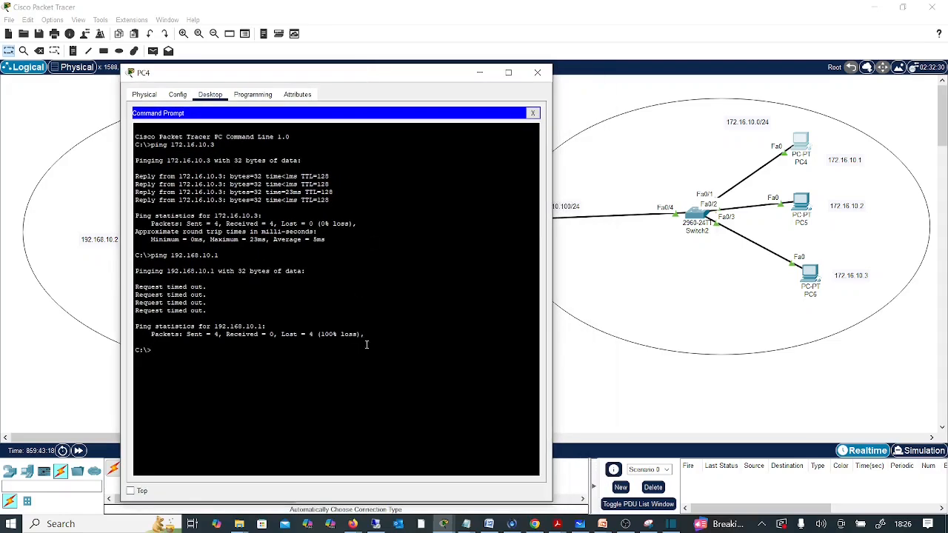
key("Up")
key("Return")
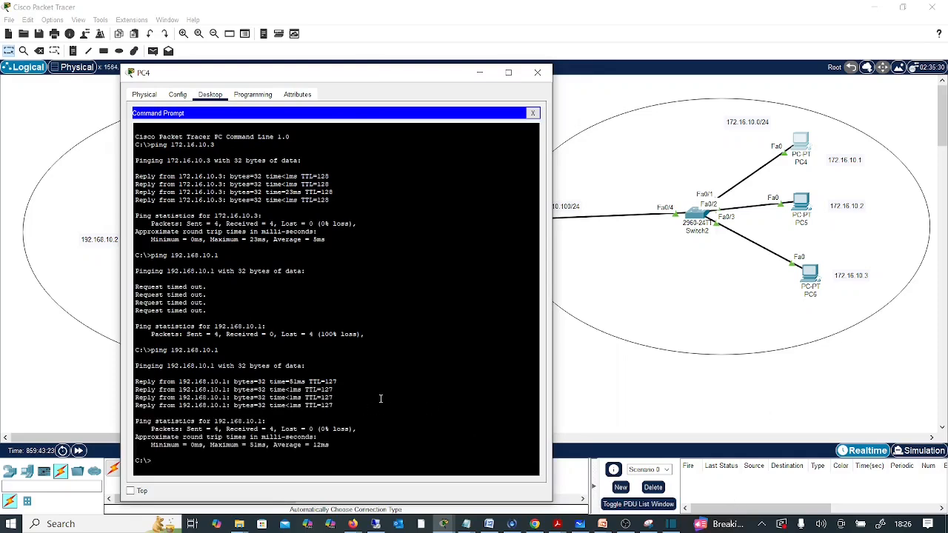
left_click(479, 73)
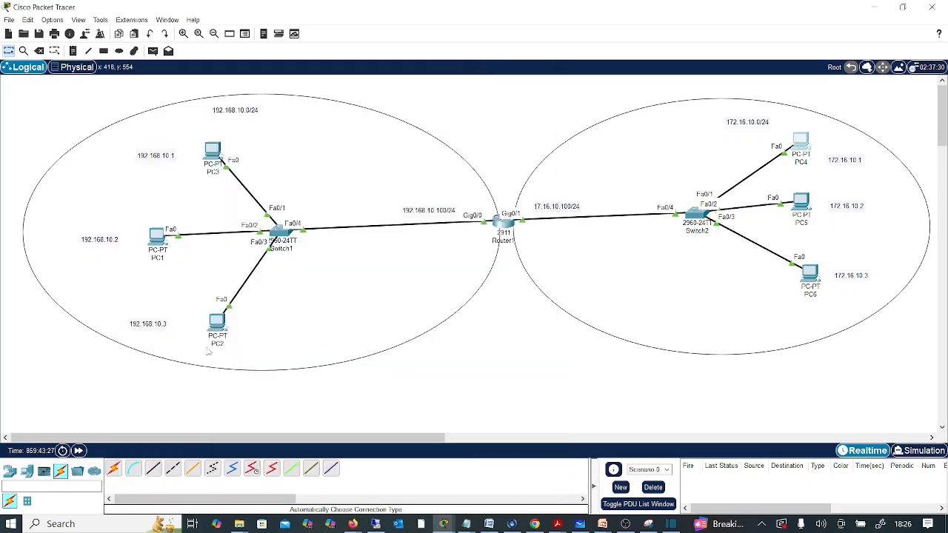